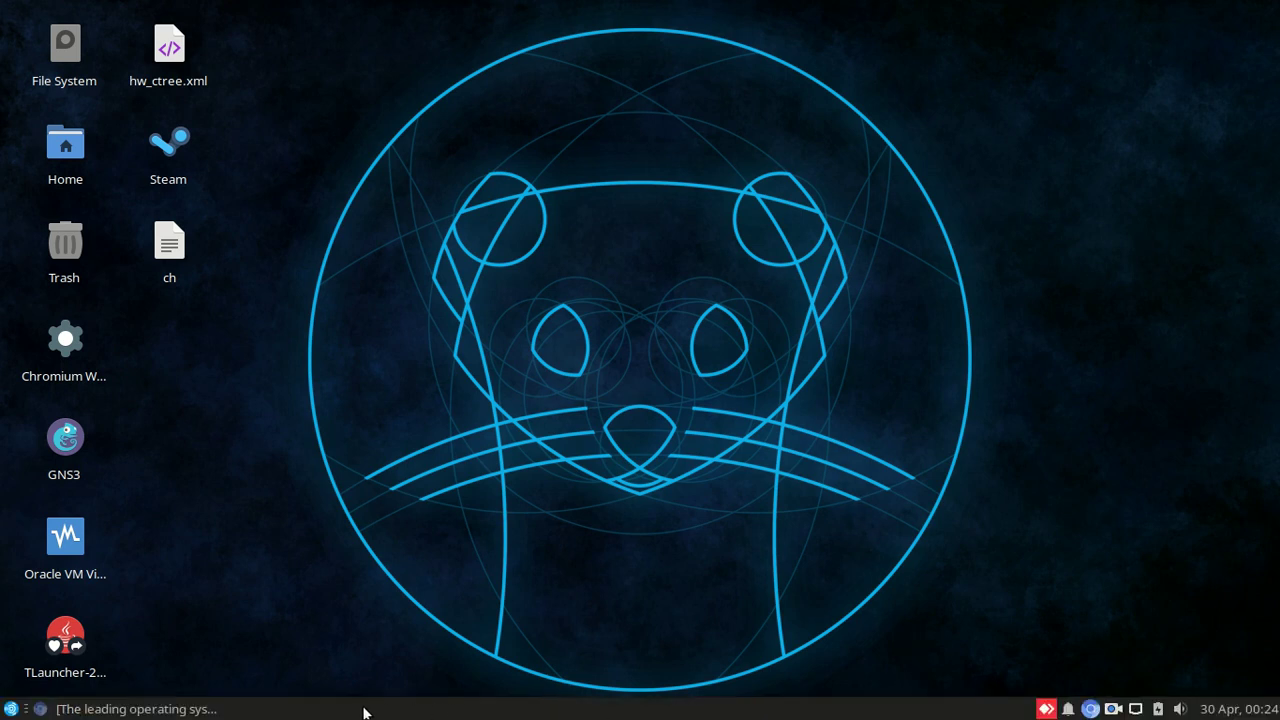
- Switch to the Chromium window and open the Ubuntu 20.04 LTS download link on ubuntu.com
{"action": "left_click", "coordinate": [120, 709]}
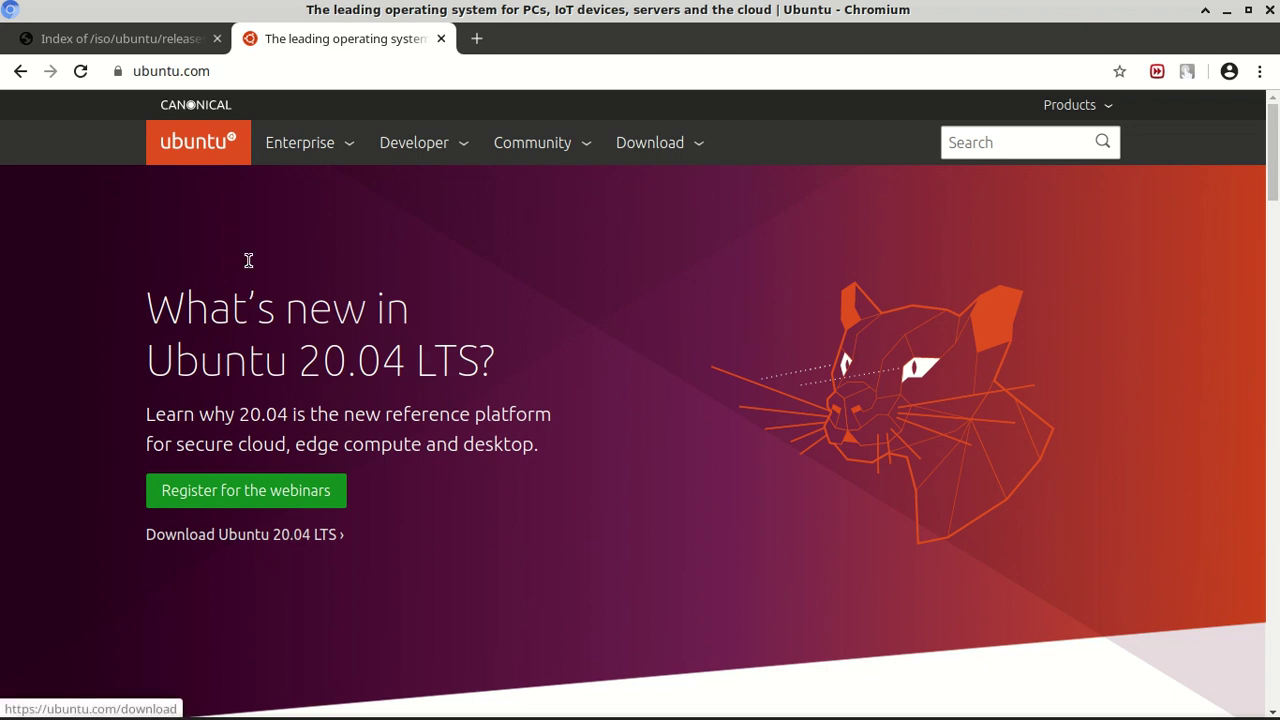
{"action": "left_click", "coordinate": [254, 71]}
{"action": "left_click", "coordinate": [330, 534]}
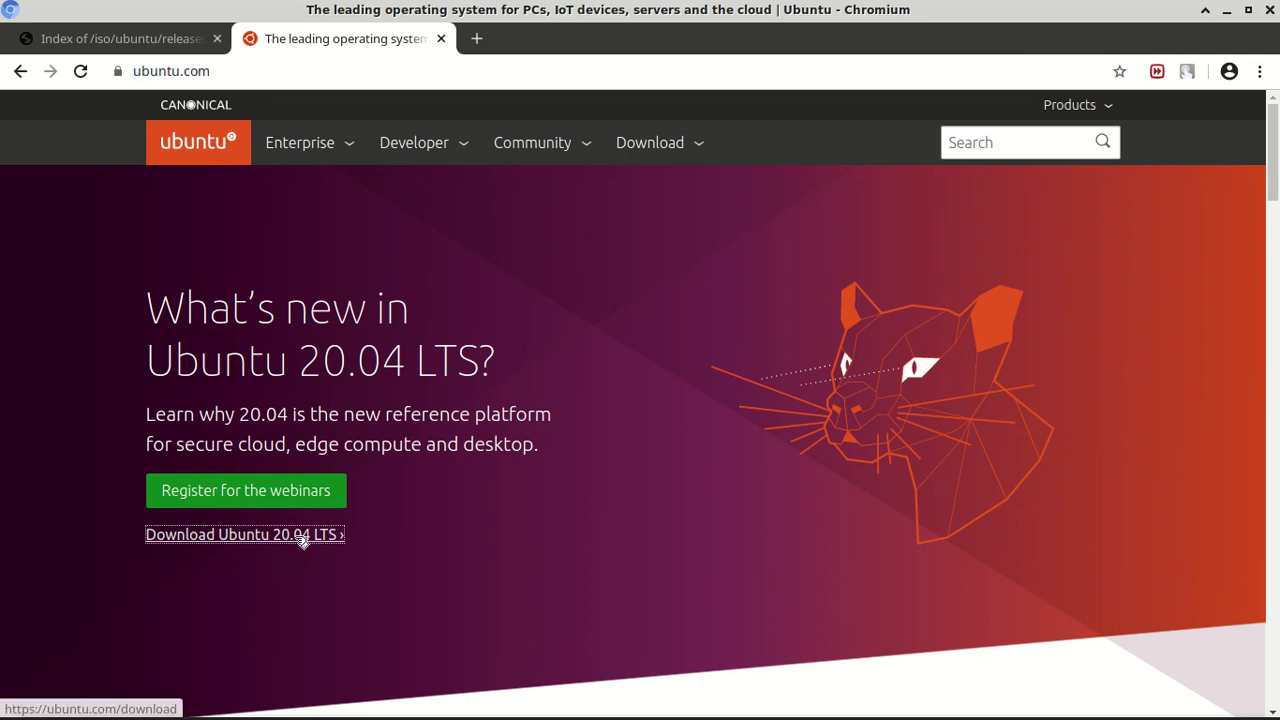
- Look over the Ubuntu editions offered on the downloads page and open the Ubuntu Desktop page
{"action": "scroll", "coordinate": [572, 358], "scroll_direction": "down", "scroll_amount": 3}
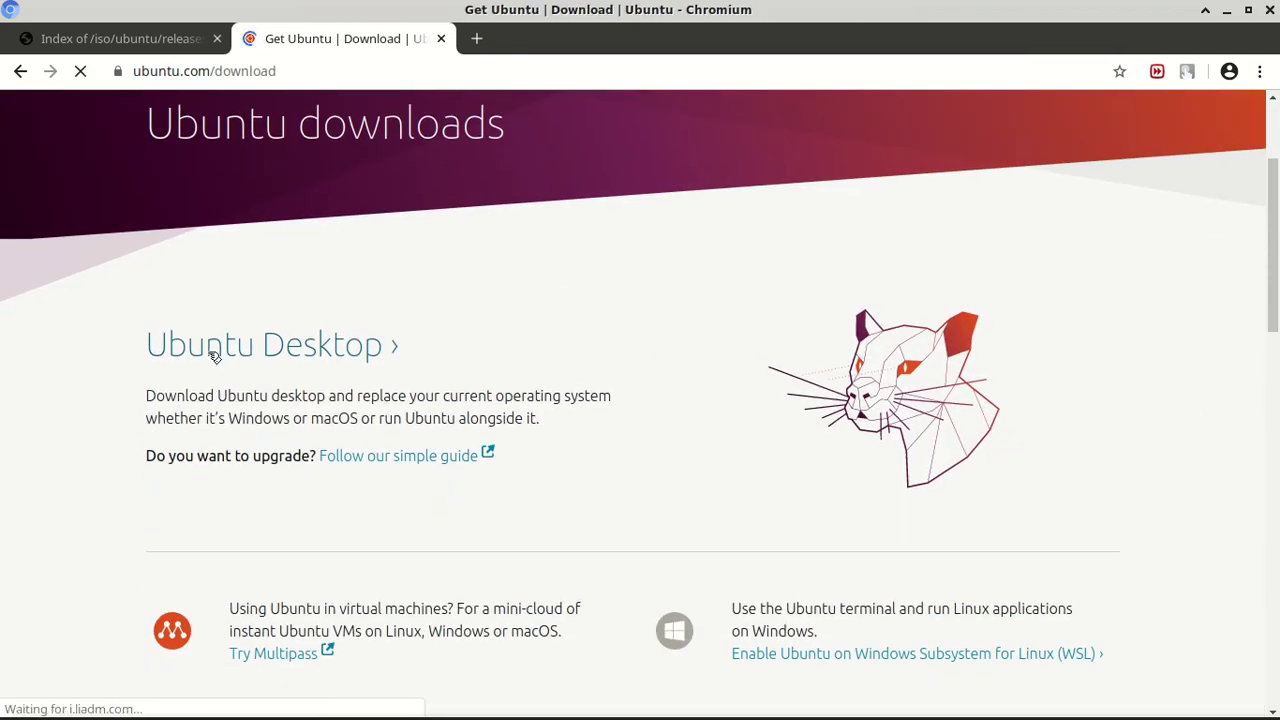
{"action": "scroll", "coordinate": [341, 410], "scroll_direction": "down", "scroll_amount": 3}
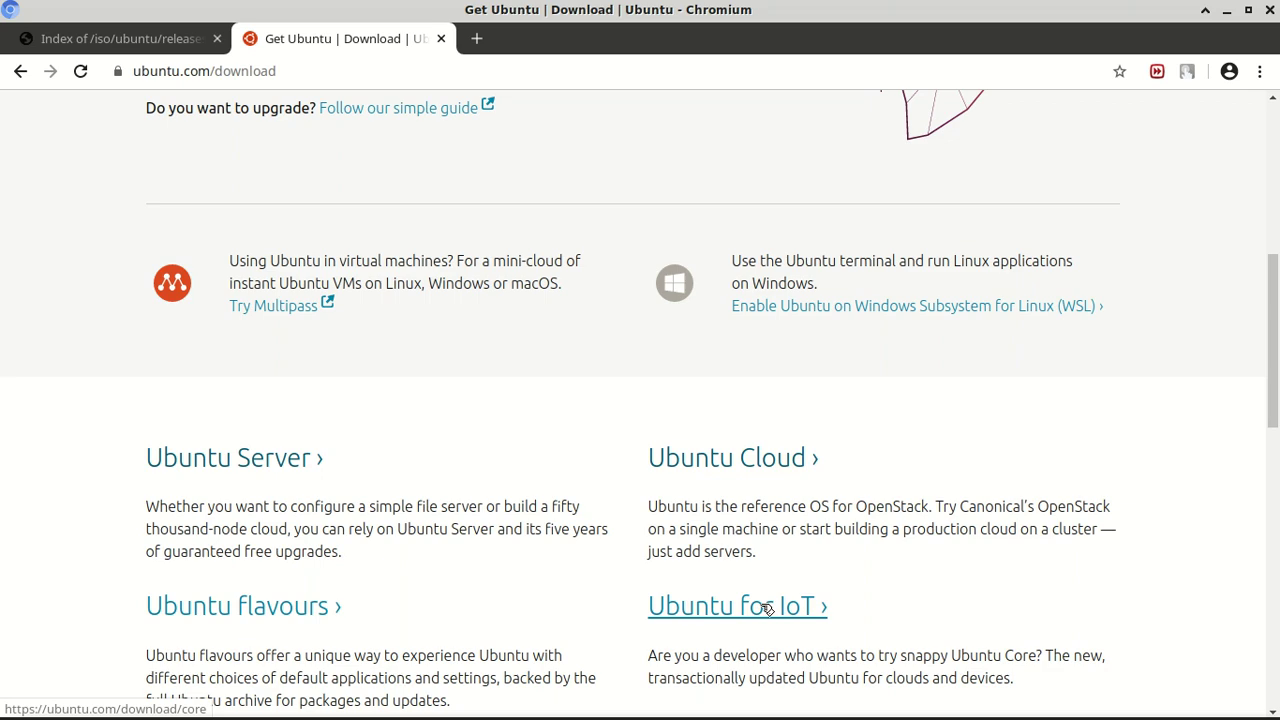
{"action": "scroll", "coordinate": [766, 608], "scroll_direction": "down", "scroll_amount": 5}
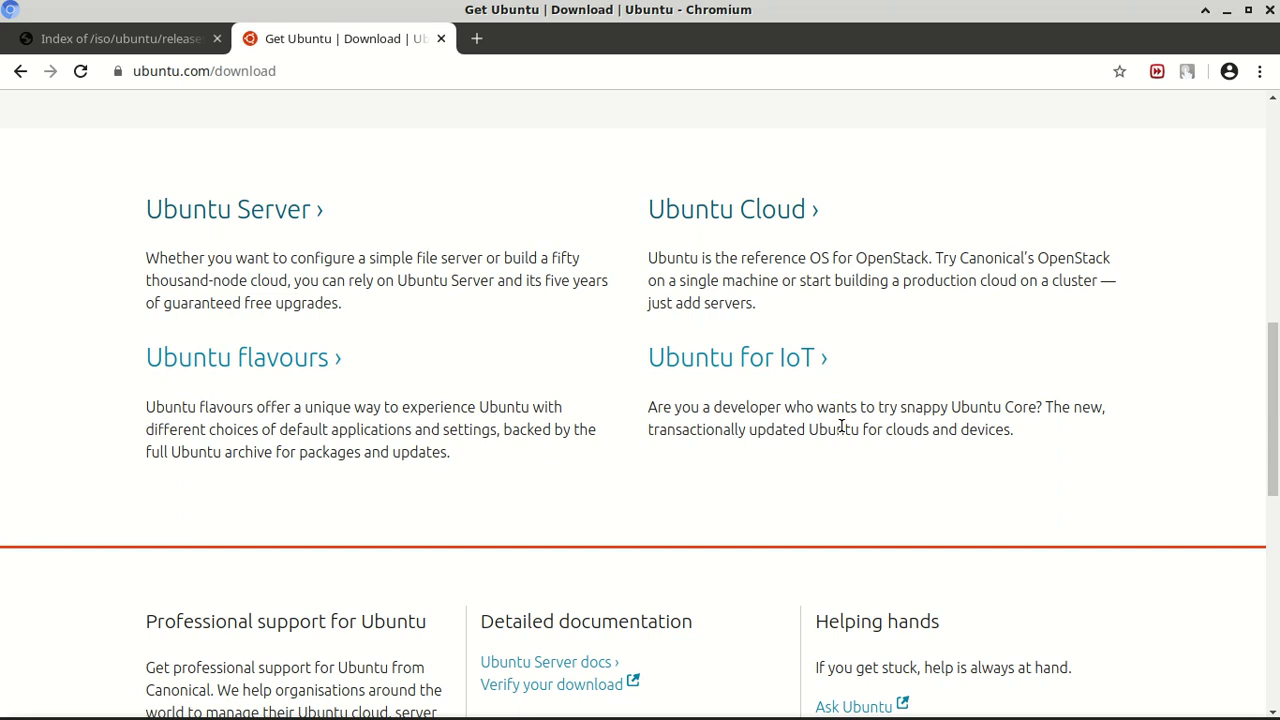
{"action": "scroll", "coordinate": [371, 234], "scroll_direction": "up", "scroll_amount": 5}
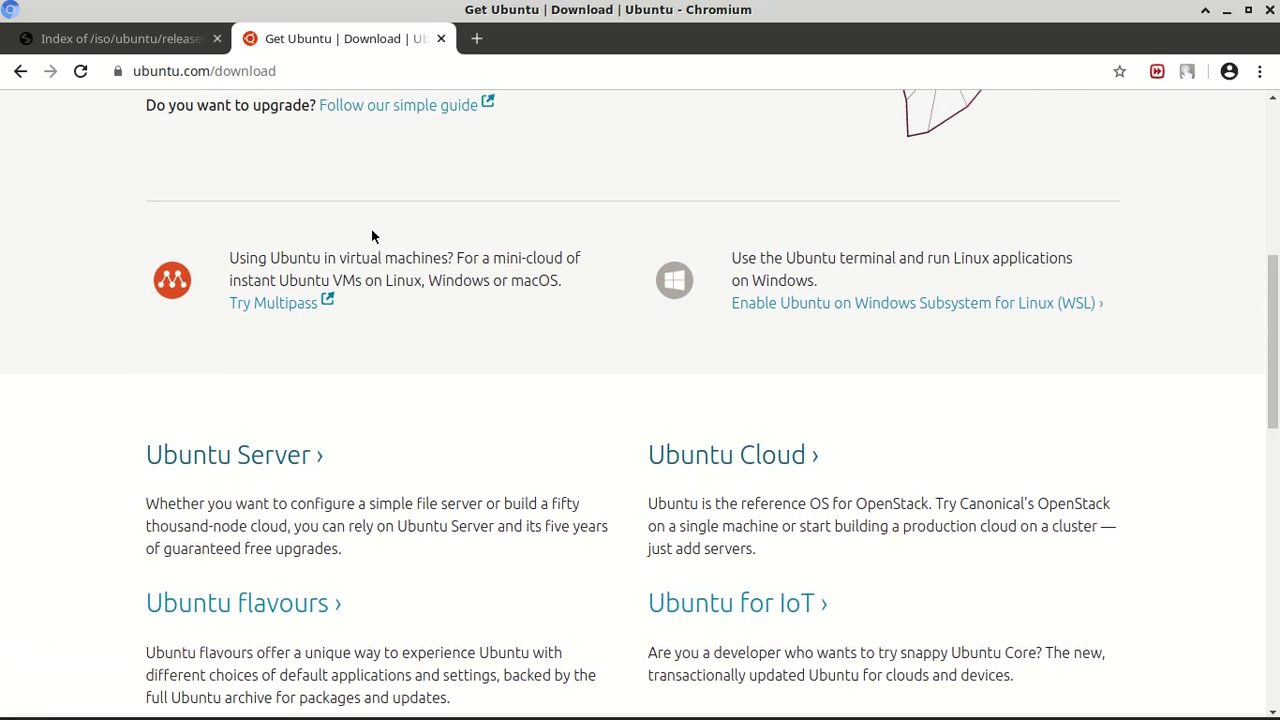
{"action": "scroll", "coordinate": [371, 234], "scroll_direction": "up", "scroll_amount": 4}
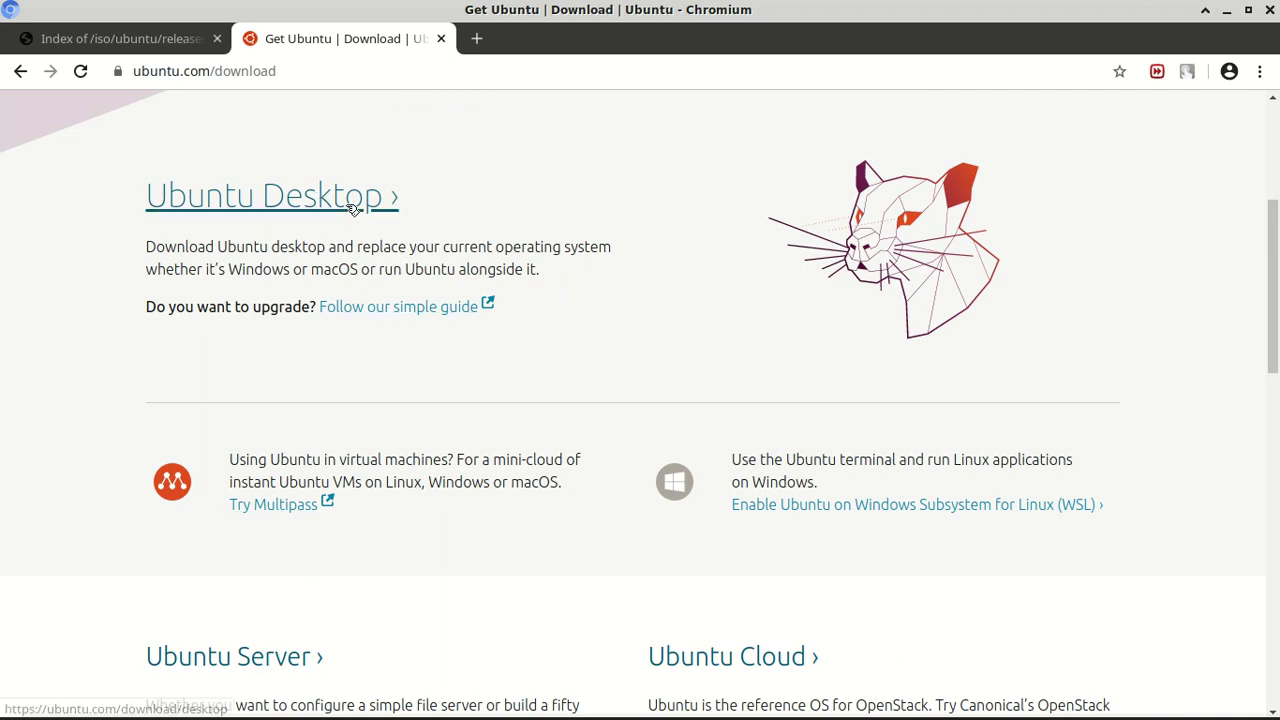
{"action": "left_click", "coordinate": [352, 208]}
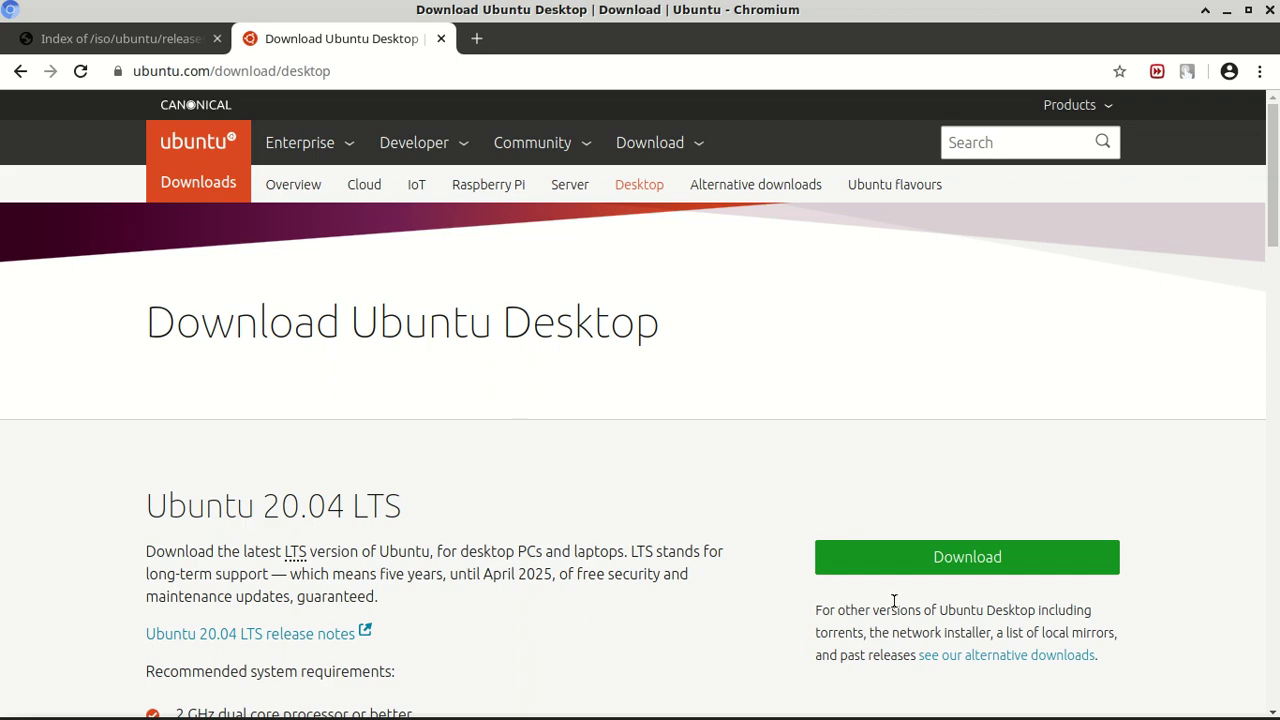
- Read the recommended system requirements for Ubuntu 20.04 LTS, covering processor, memory and drive space
{"action": "scroll", "coordinate": [637, 503], "scroll_direction": "down", "scroll_amount": 2}
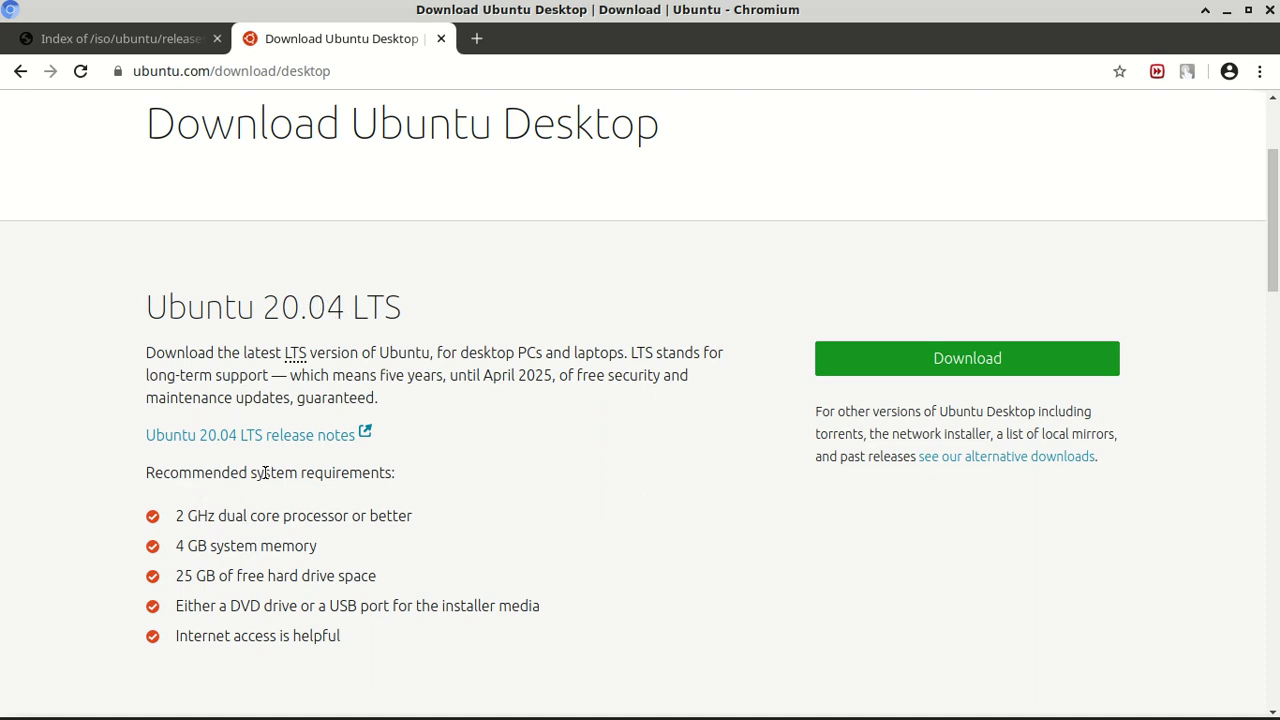
{"action": "double_click", "coordinate": [179, 549]}
{"action": "left_click_drag", "start_coordinate": [195, 577], "coordinate": [146, 585]}
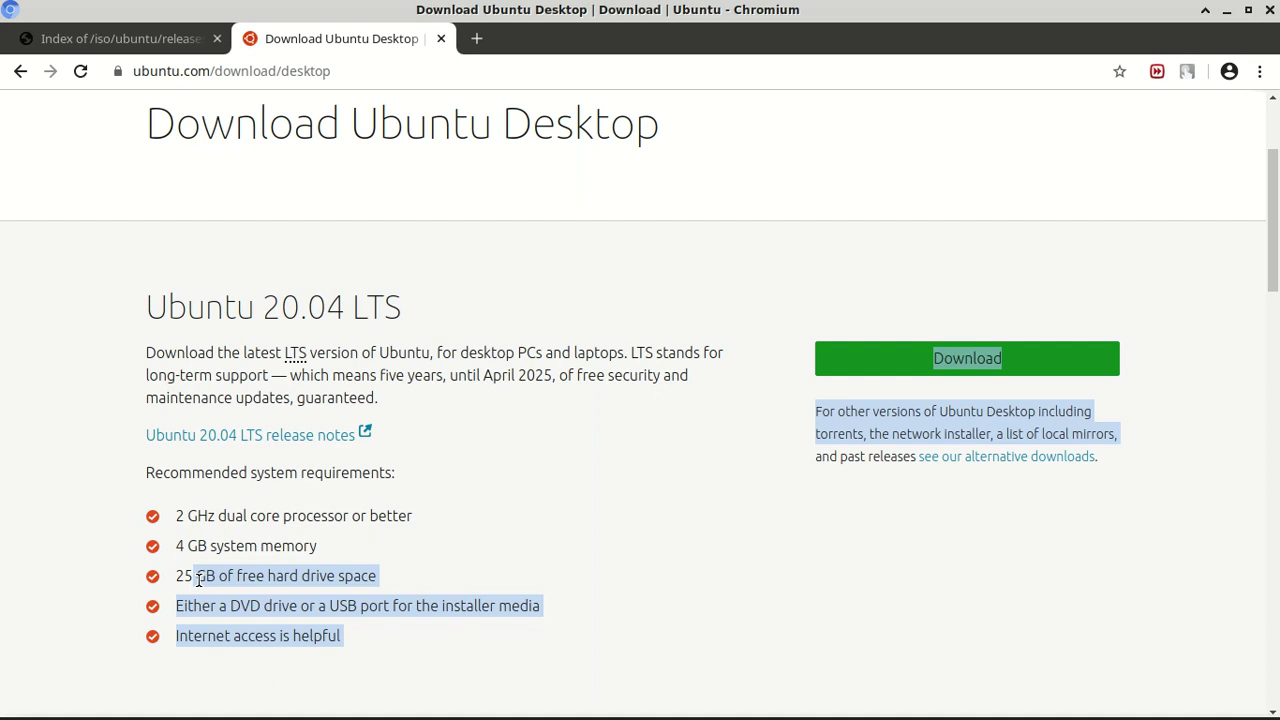
{"action": "left_click", "coordinate": [228, 520]}
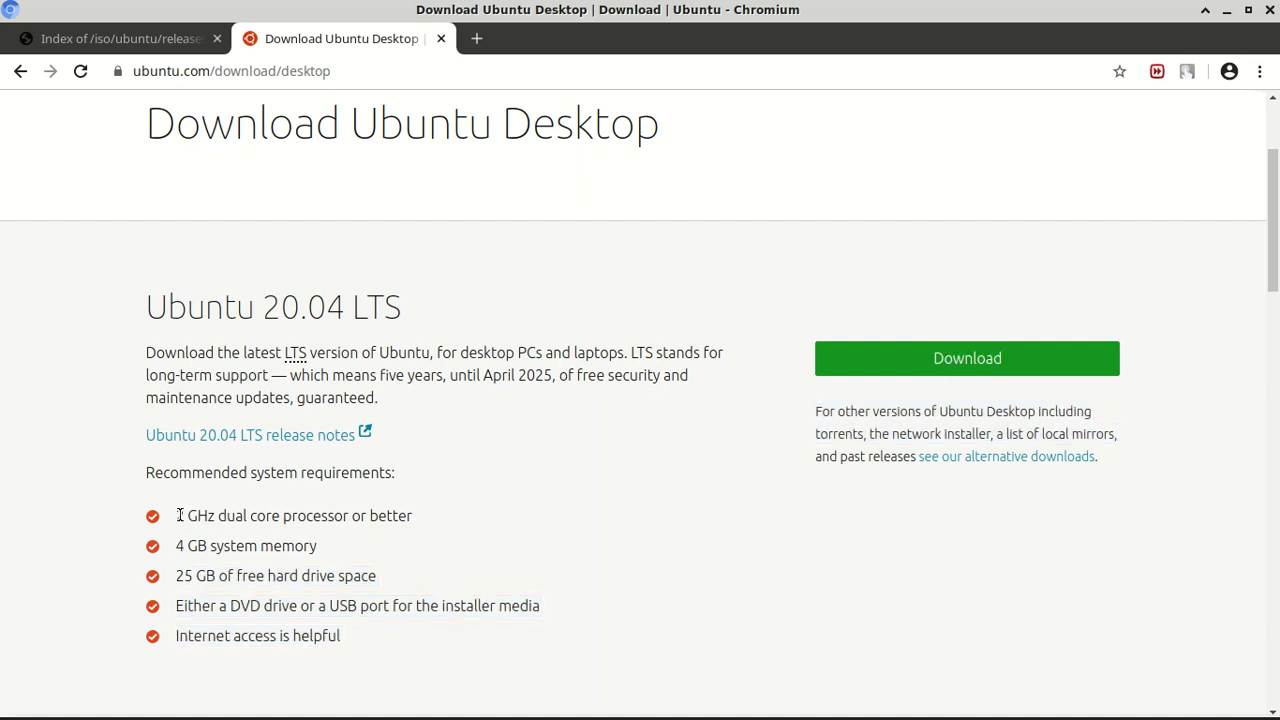
{"action": "left_click_drag", "start_coordinate": [180, 515], "coordinate": [250, 516]}
- Start the Ubuntu 20.04 LTS desktop ISO download and cancel it in the browser's downloads list
{"action": "left_click", "coordinate": [908, 359]}
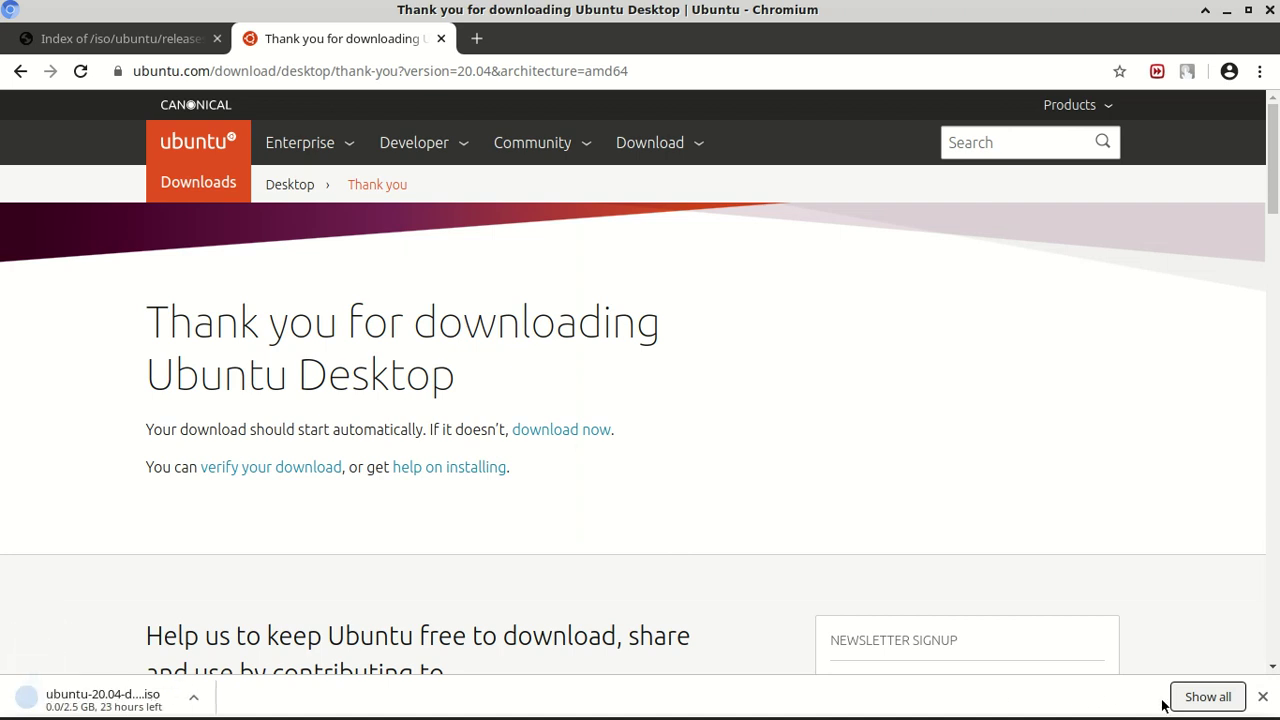
{"action": "left_click", "coordinate": [1207, 697]}
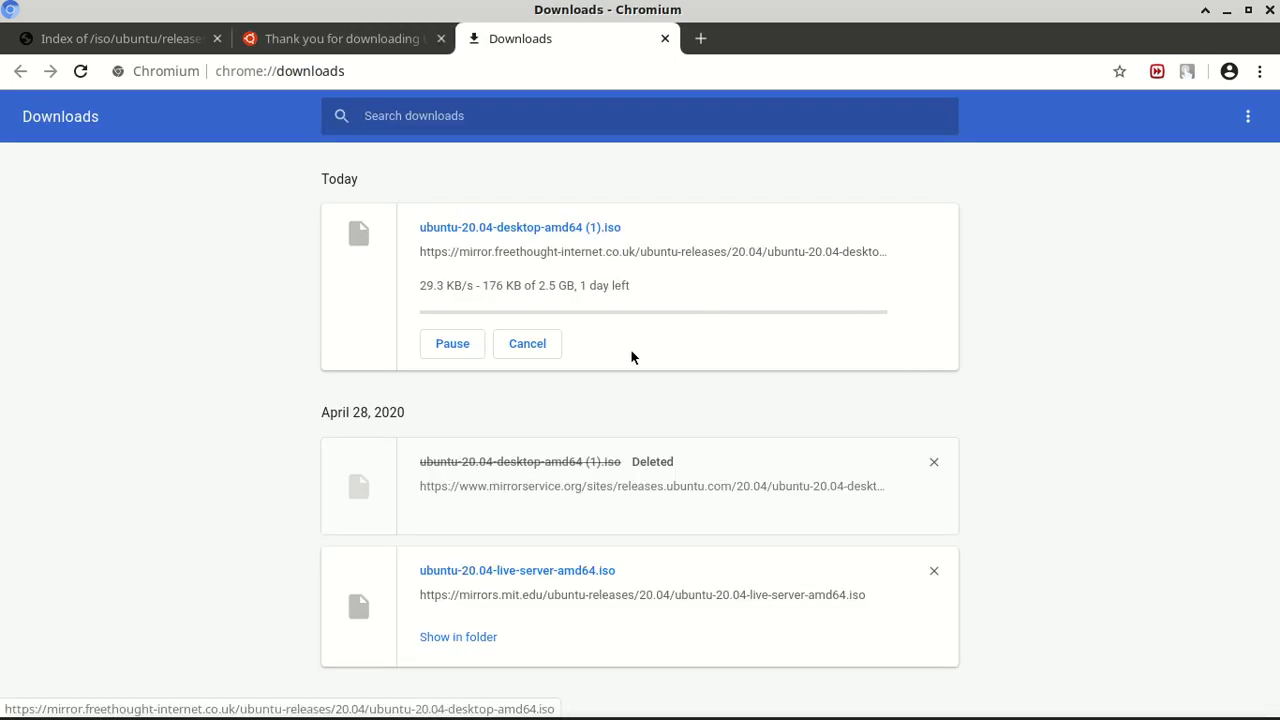
{"action": "left_click", "coordinate": [541, 345]}
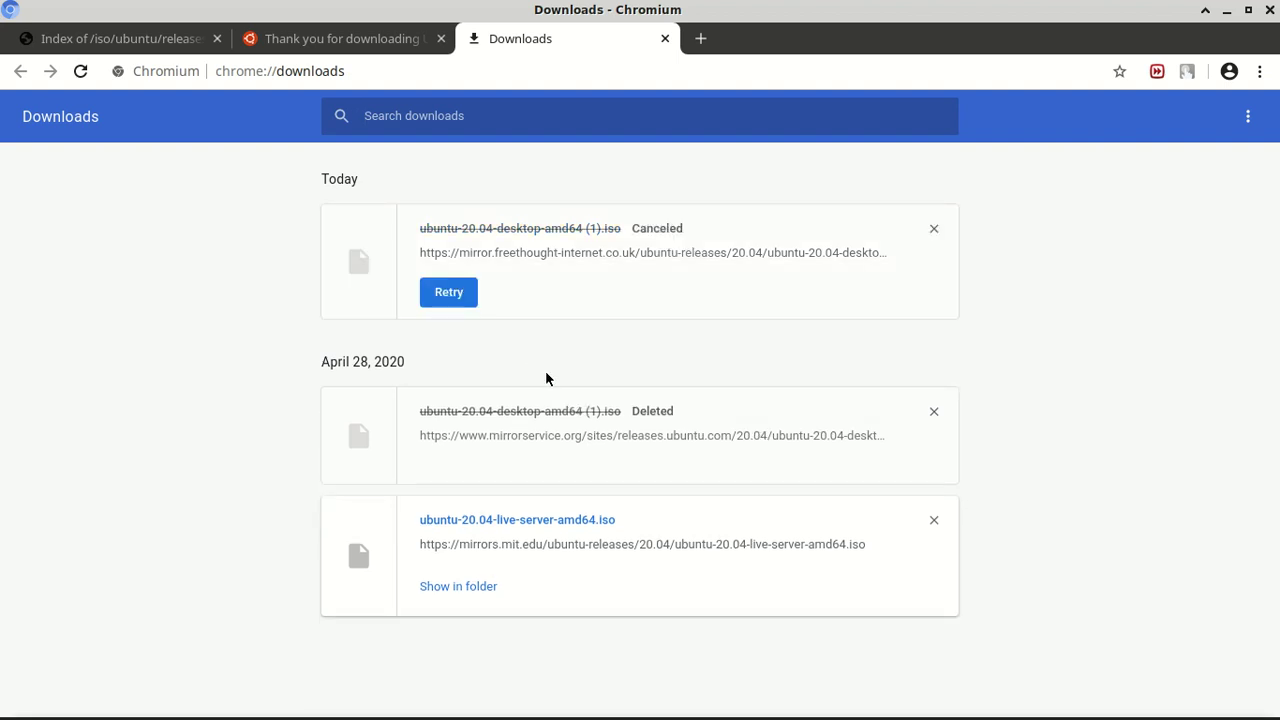
- Return to the Ubuntu releases index and shorten its address to load the mirror's home page, kambing.ui.ac.id
{"action": "left_click", "coordinate": [153, 44]}
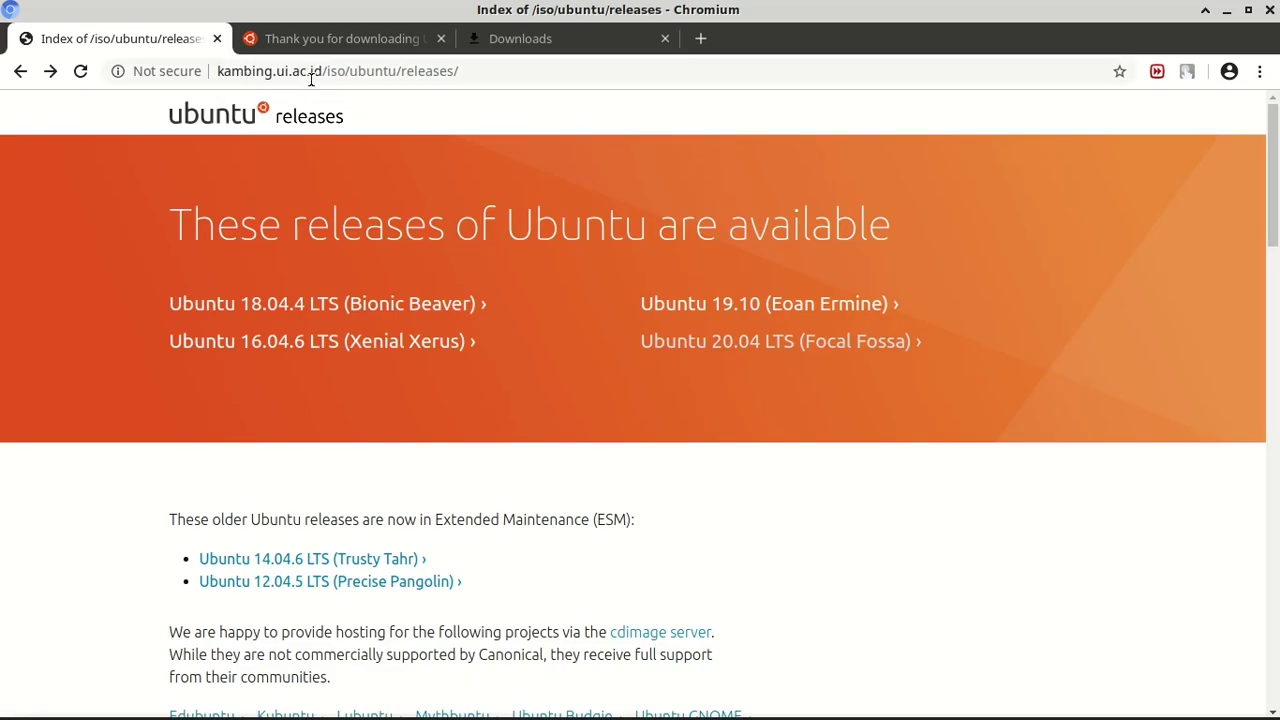
{"action": "left_click", "coordinate": [543, 71]}
{"action": "left_click", "coordinate": [456, 70]}
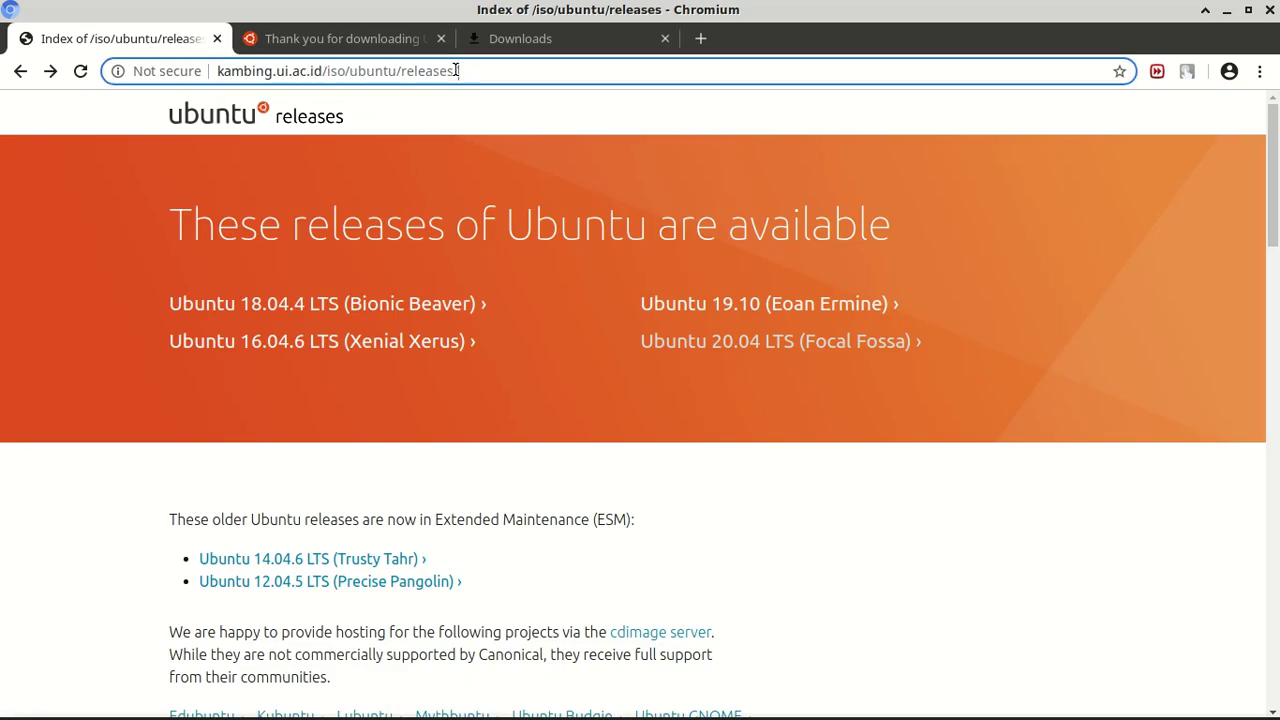
{"action": "left_click_drag", "start_coordinate": [456, 70], "coordinate": [328, 82]}
{"action": "key", "text": "BackSpace"}
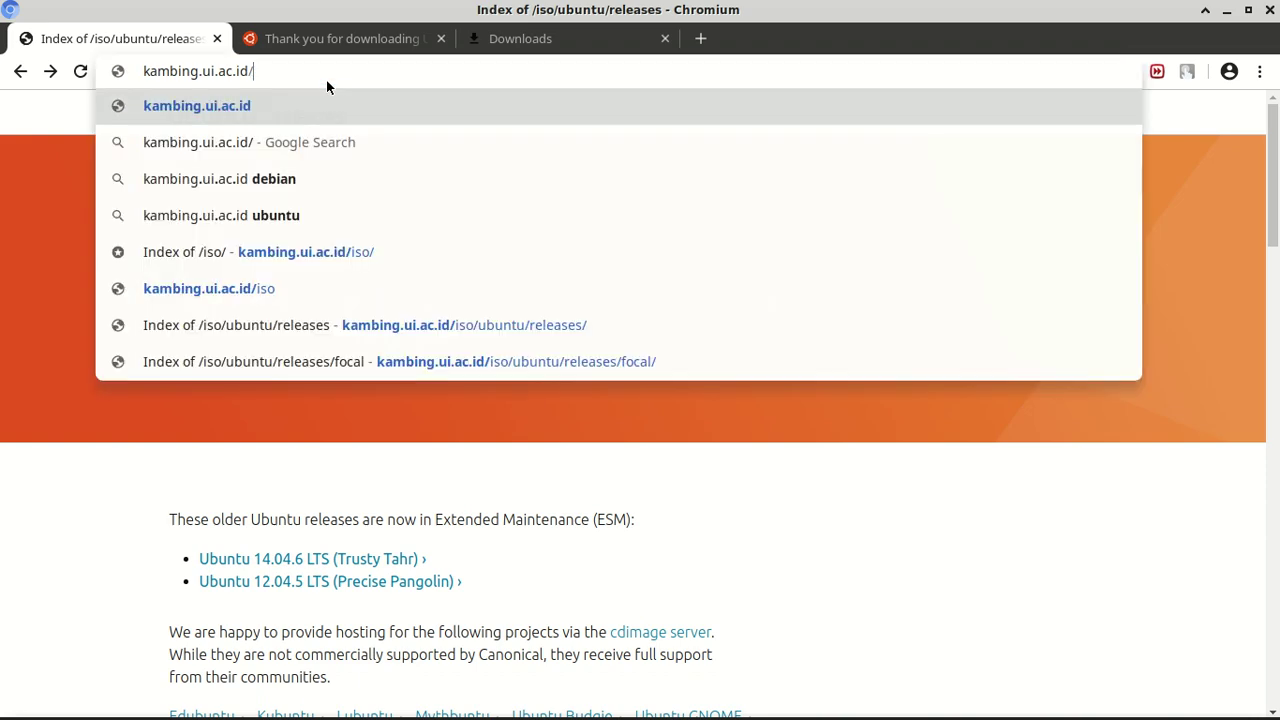
{"action": "key", "text": "Return"}
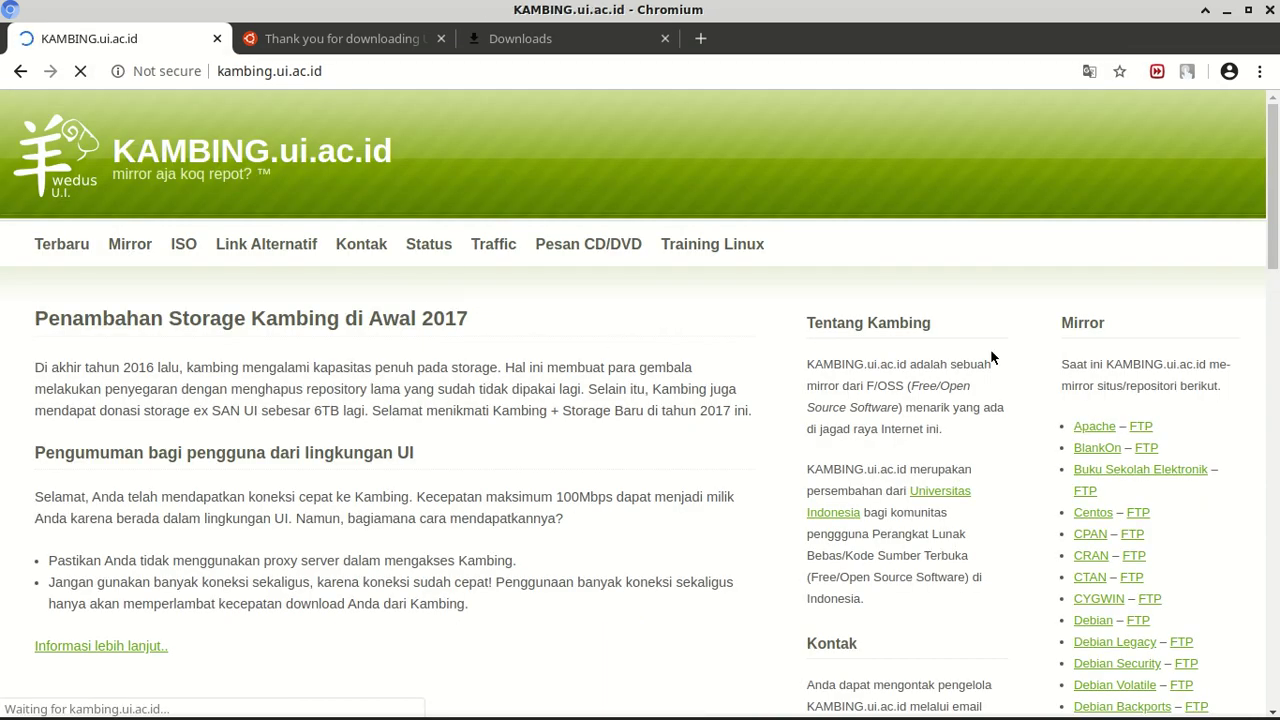
- Go to the mirror's Ubuntu repository and examine the release folders in its dists directory
{"action": "left_click", "coordinate": [184, 246]}
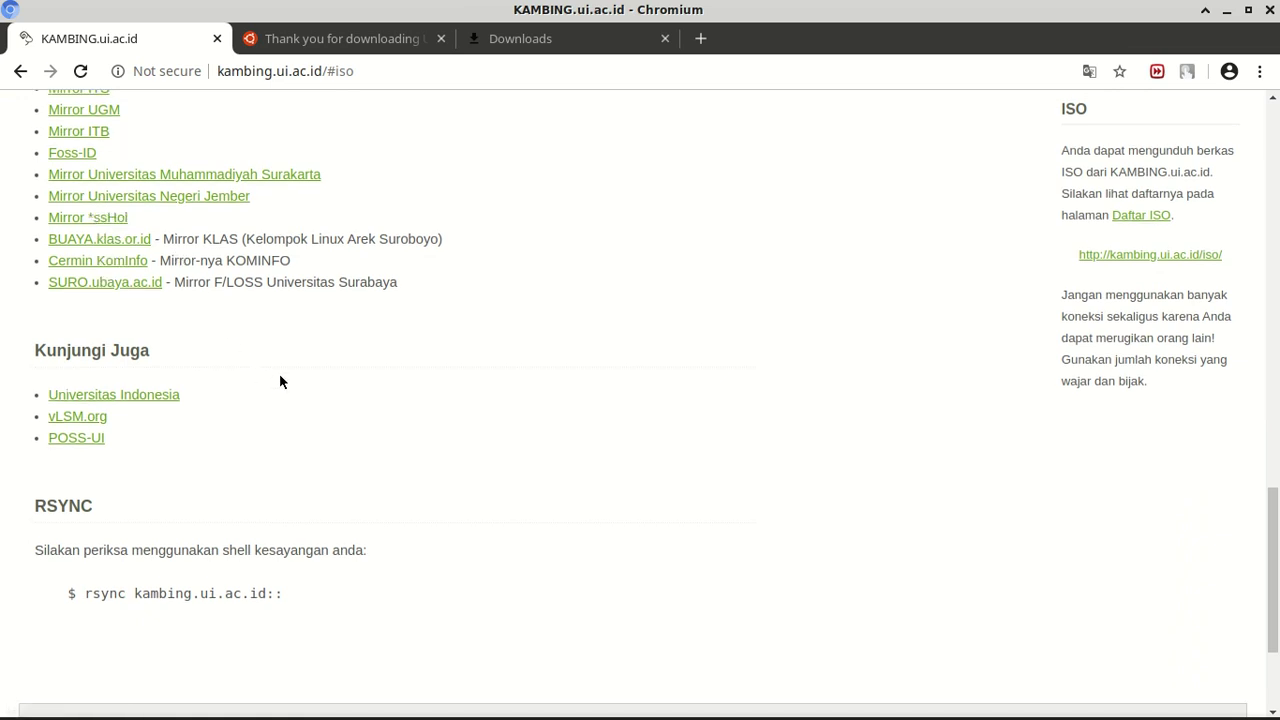
{"action": "scroll", "coordinate": [280, 381], "scroll_direction": "up", "scroll_amount": 6}
{"action": "scroll", "coordinate": [280, 381], "scroll_direction": "up", "scroll_amount": 1}
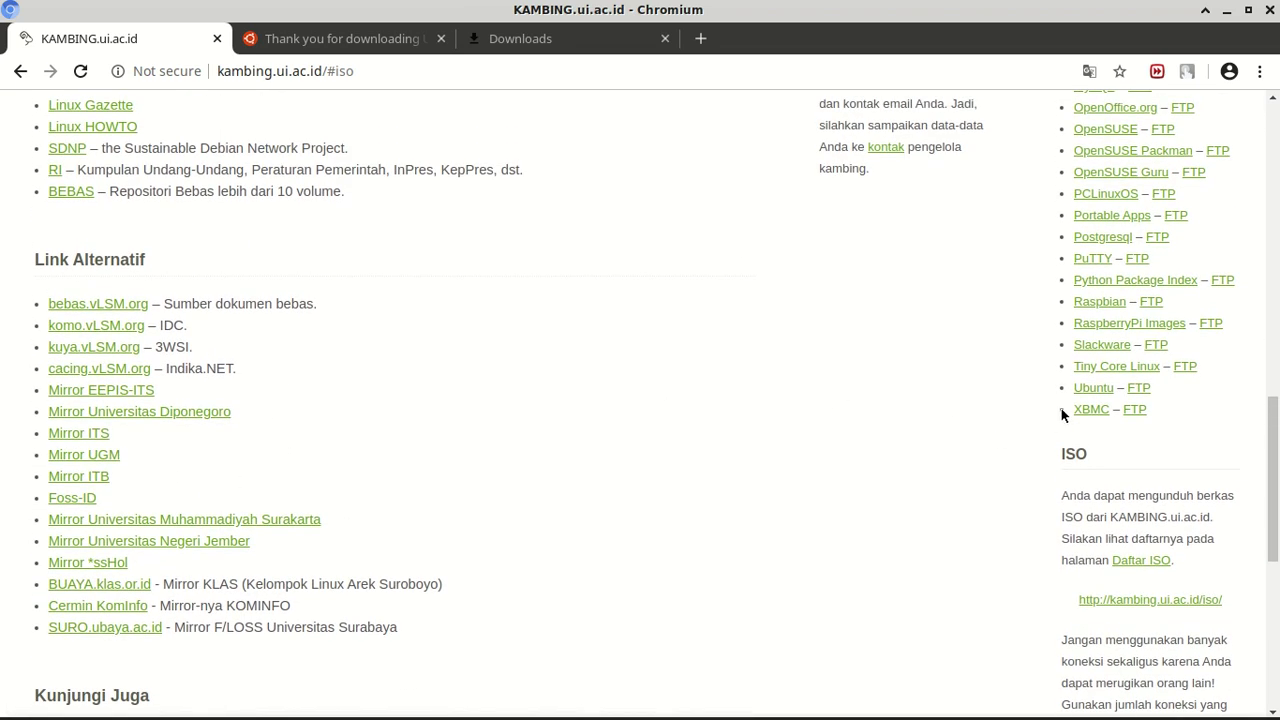
{"action": "left_click", "coordinate": [1093, 389]}
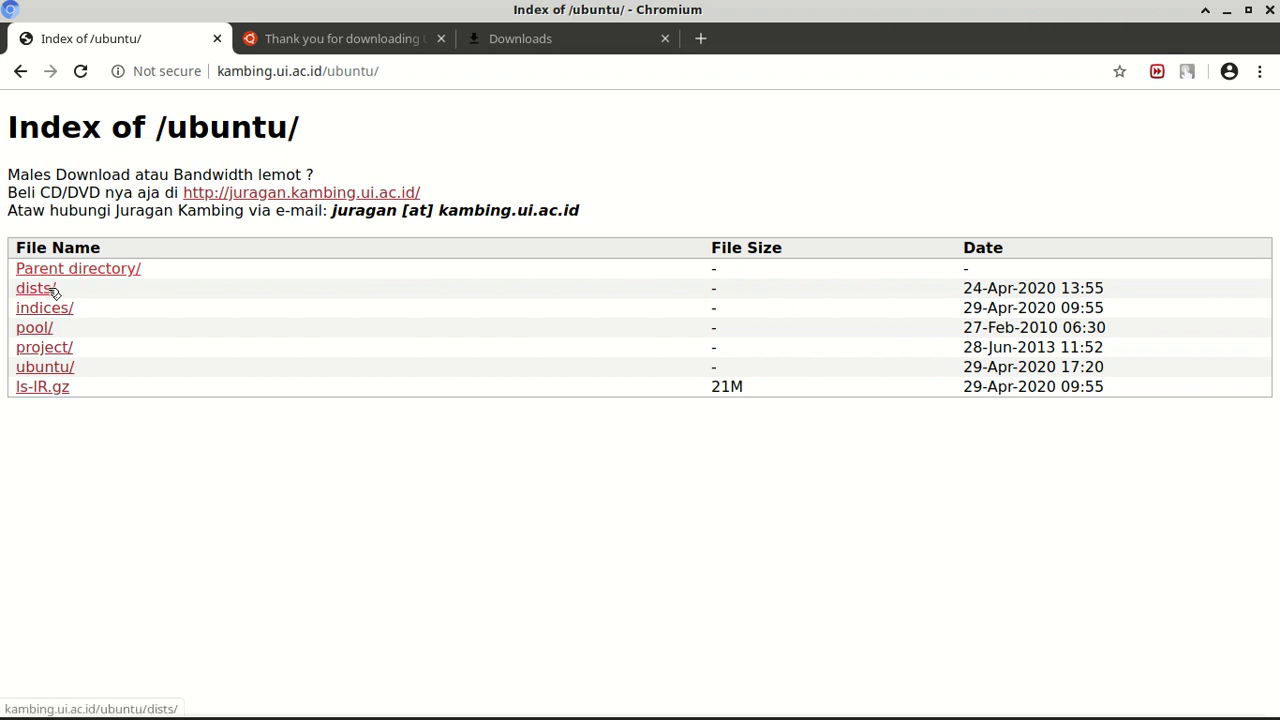
{"action": "left_click", "coordinate": [52, 290]}
{"action": "scroll", "coordinate": [338, 408], "scroll_direction": "down", "scroll_amount": 3}
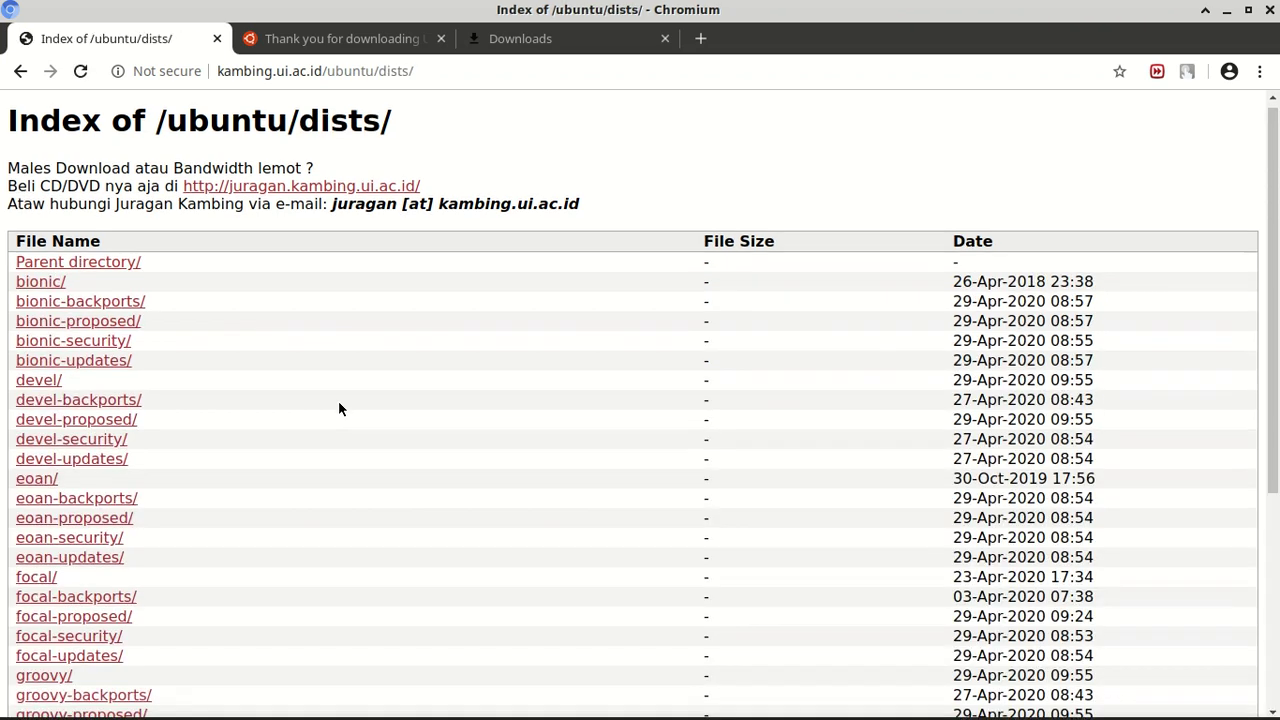
{"action": "scroll", "coordinate": [338, 408], "scroll_direction": "down", "scroll_amount": 3}
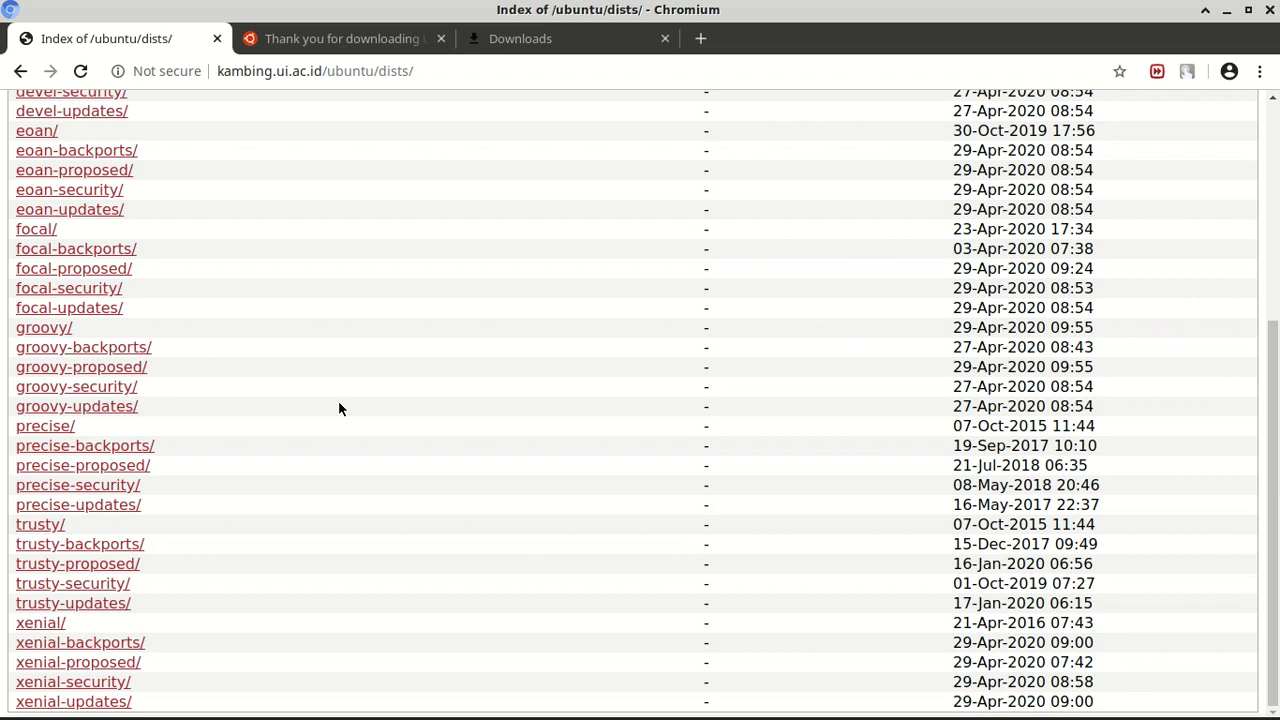
- Close the browser tab showing the mirror's /ubuntu/dists/ directory
{"action": "left_click", "coordinate": [364, 44]}
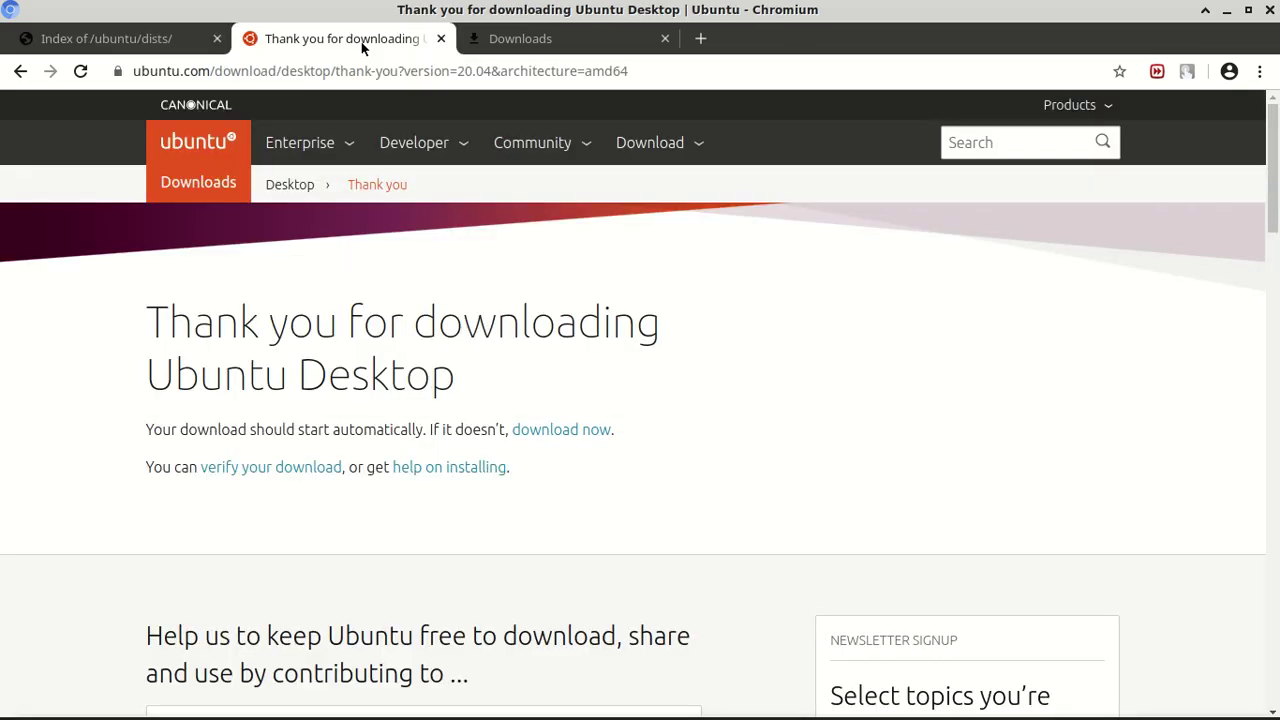
{"action": "left_click", "coordinate": [162, 44]}
{"action": "scroll", "coordinate": [470, 193], "scroll_direction": "up", "scroll_amount": 5}
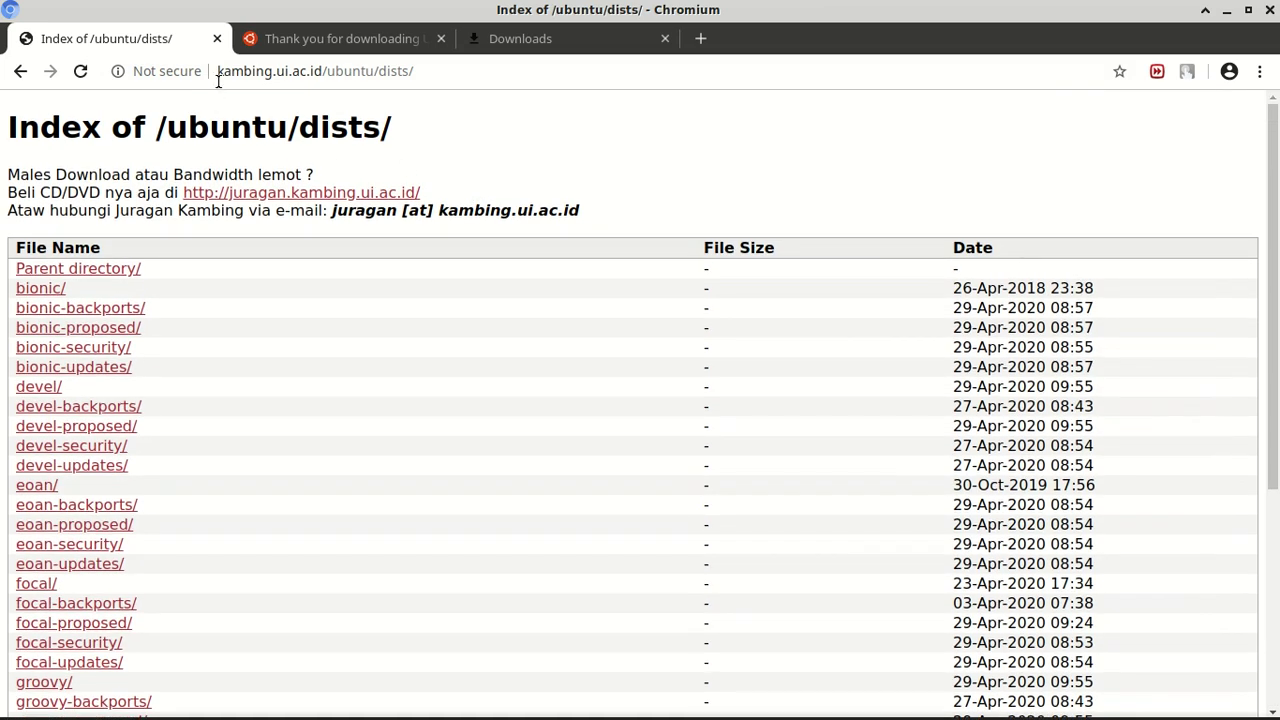
{"action": "left_click", "coordinate": [215, 39]}
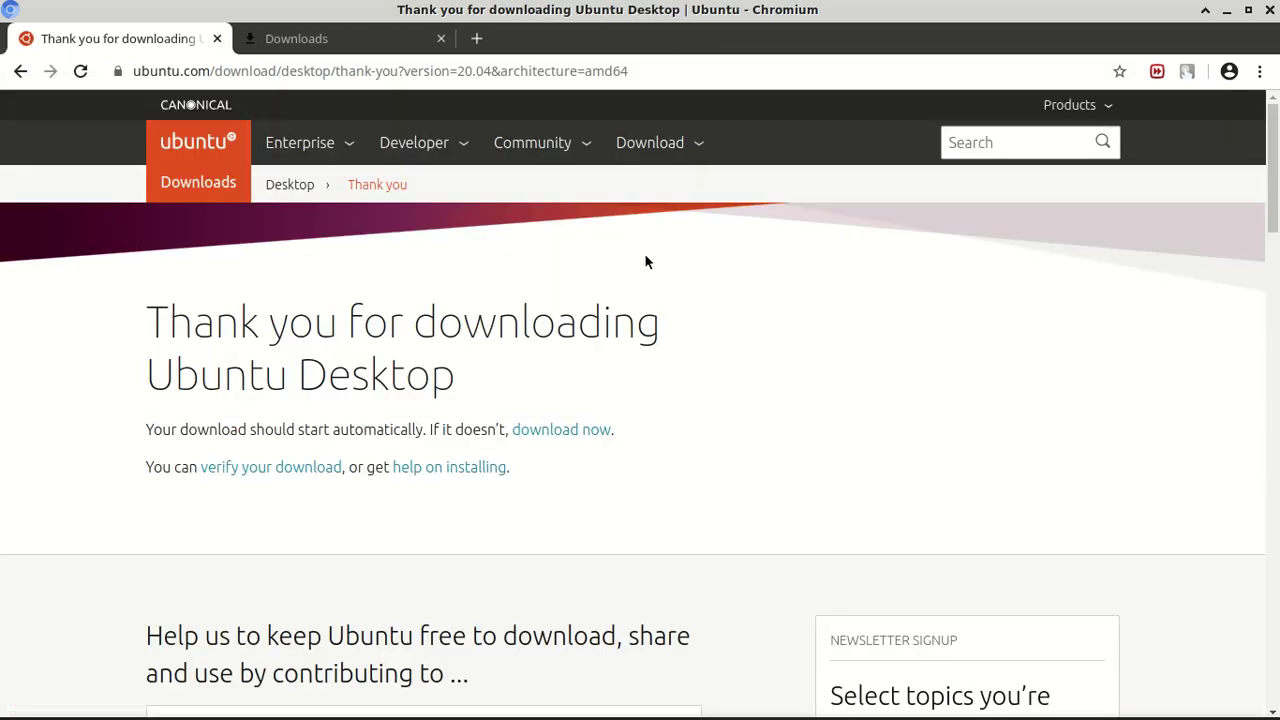
- Open the bookmarked kambing.ui.ac.id/iso/ index in a new tab and browse to the ubuntu/releases page
{"action": "left_click", "coordinate": [476, 40]}
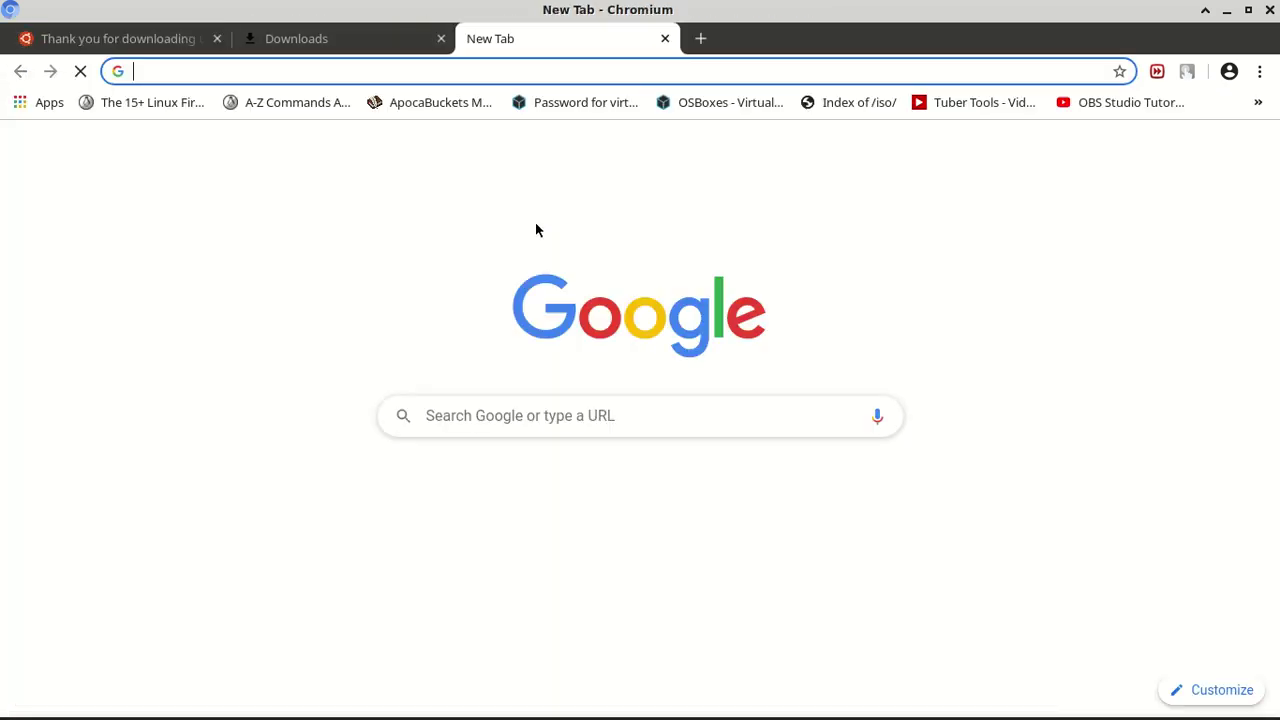
{"action": "left_click", "coordinate": [848, 103]}
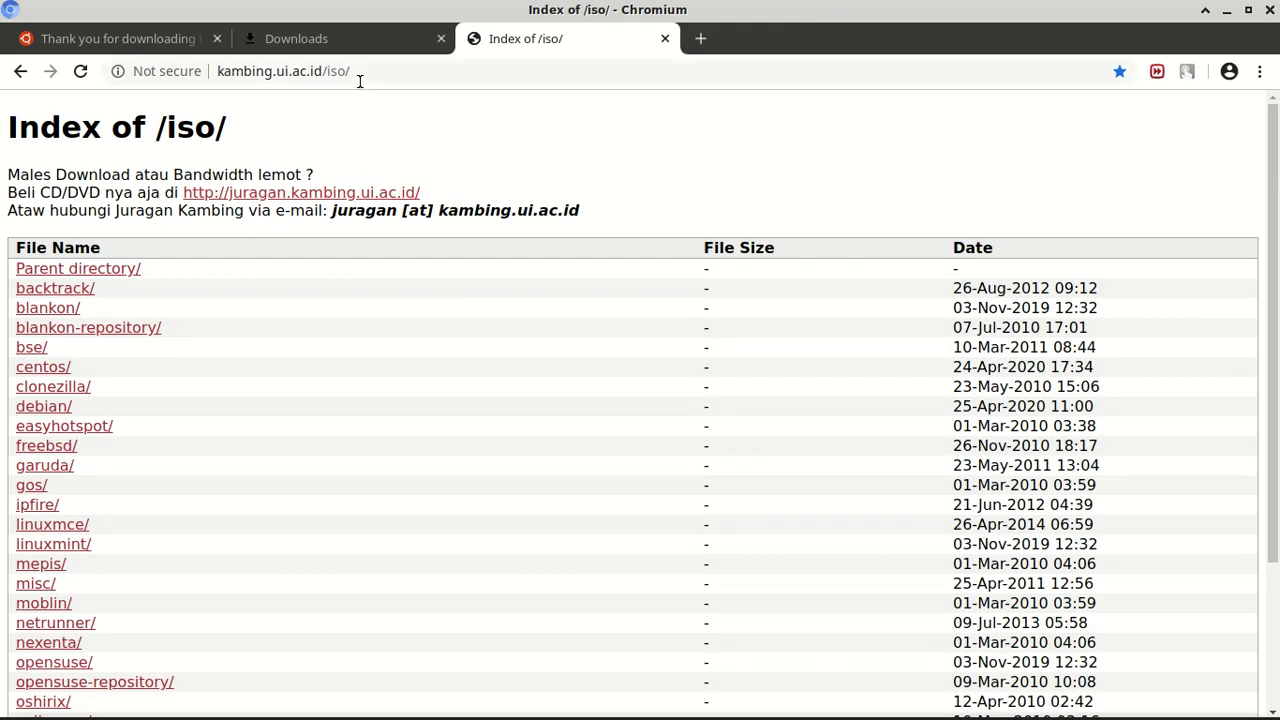
{"action": "scroll", "coordinate": [275, 497], "scroll_direction": "down", "scroll_amount": 3}
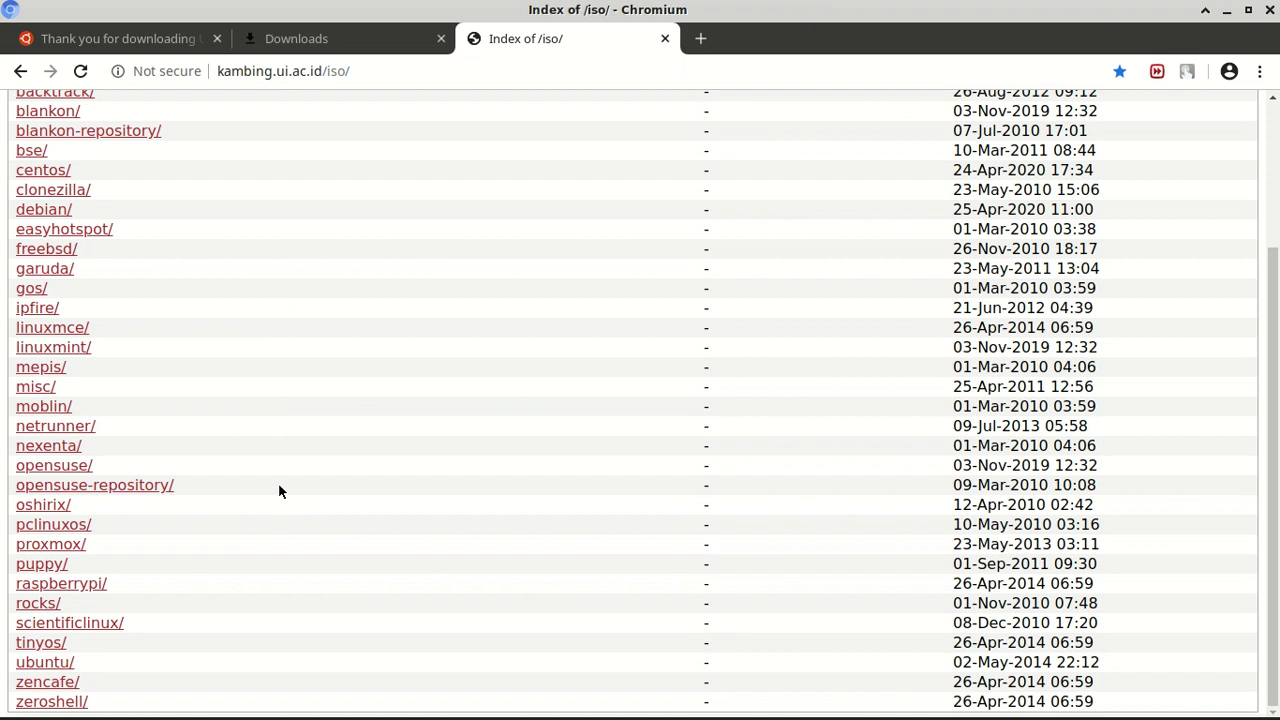
{"action": "left_click", "coordinate": [62, 663]}
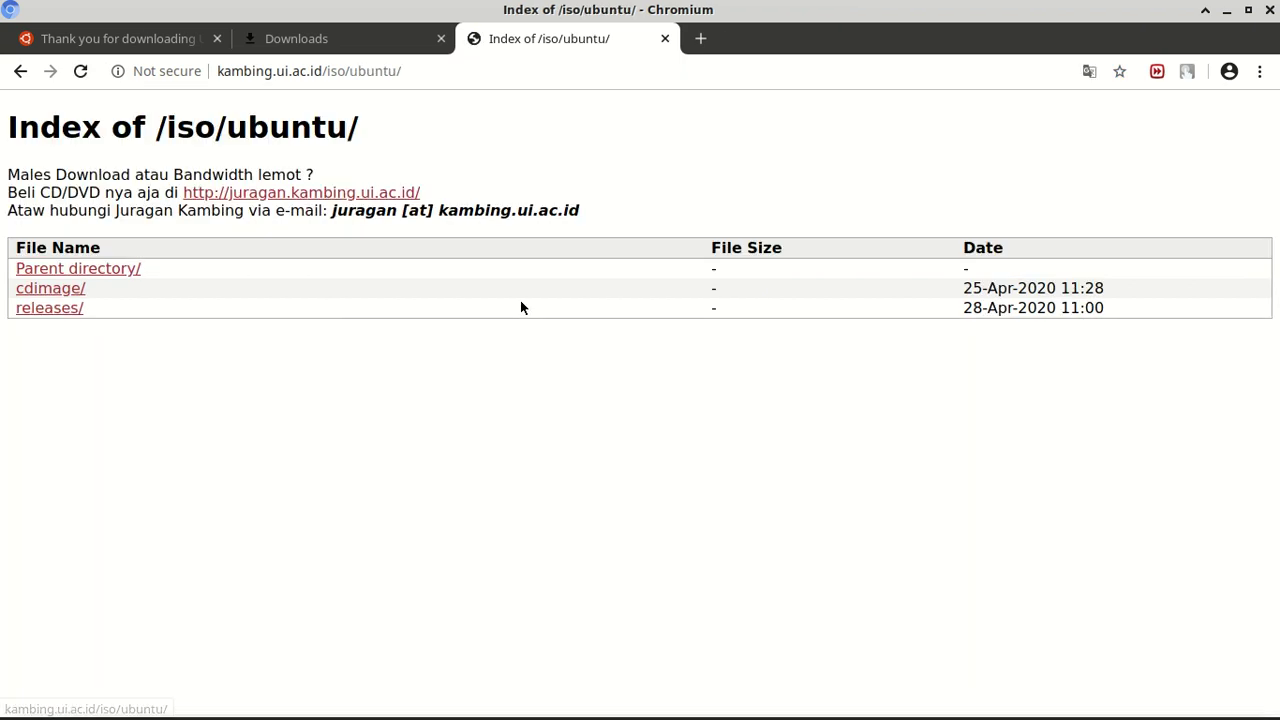
{"action": "left_click", "coordinate": [62, 313]}
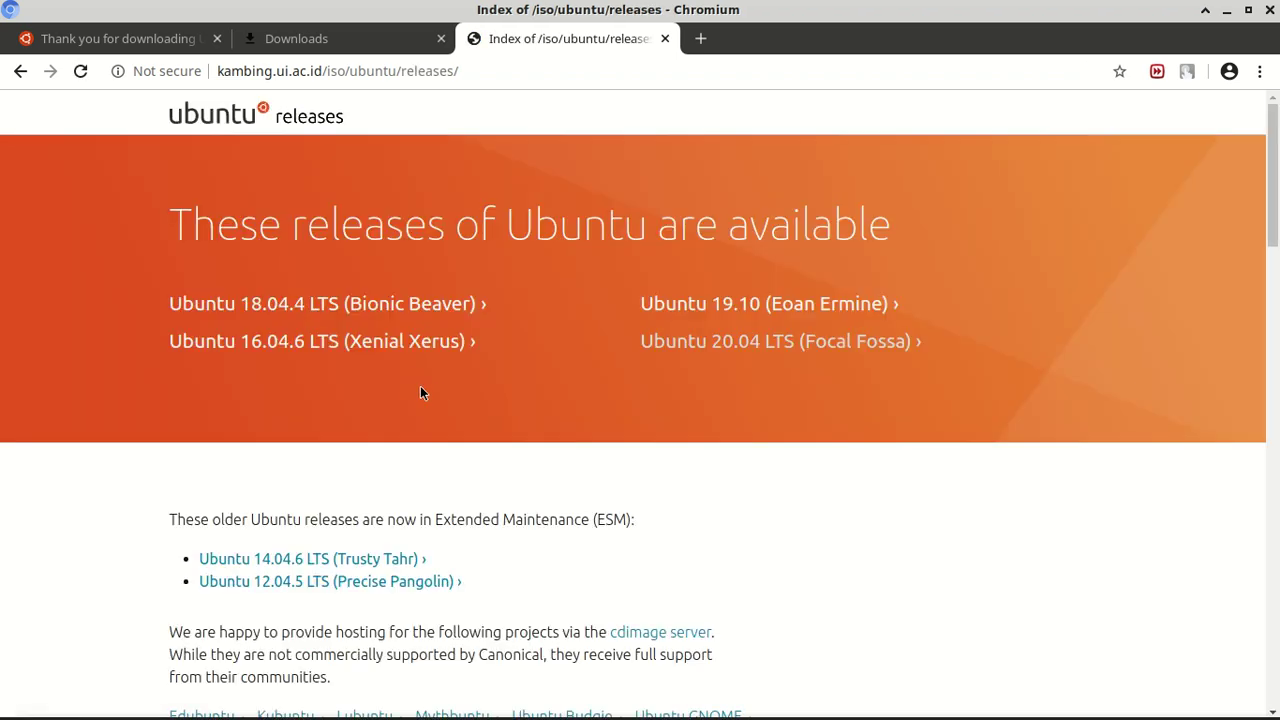
{"action": "scroll", "coordinate": [423, 391], "scroll_direction": "down", "scroll_amount": 3}
{"action": "scroll", "coordinate": [460, 392], "scroll_direction": "down", "scroll_amount": 1}
{"action": "scroll", "coordinate": [470, 385], "scroll_direction": "up", "scroll_amount": 4}
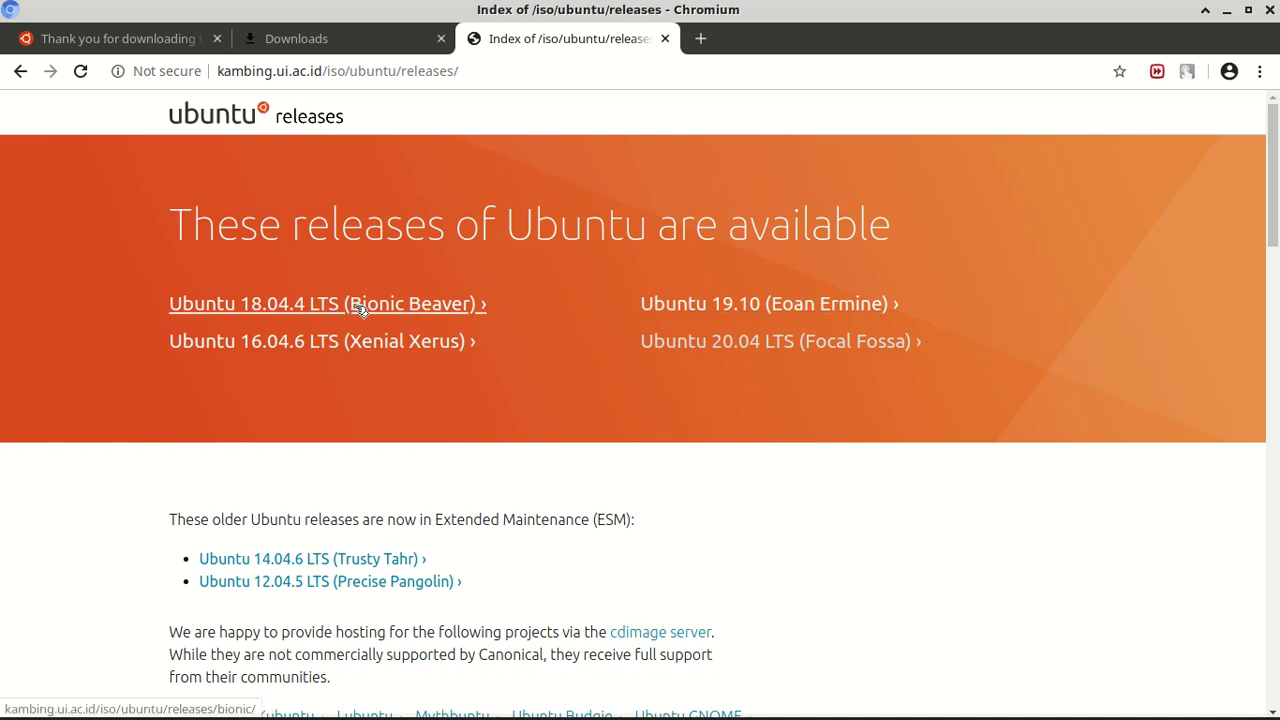
- Open a terminal and run lsb_release -a to check the installed Ubuntu release
{"action": "mouse_move", "coordinate": [484, 712]}
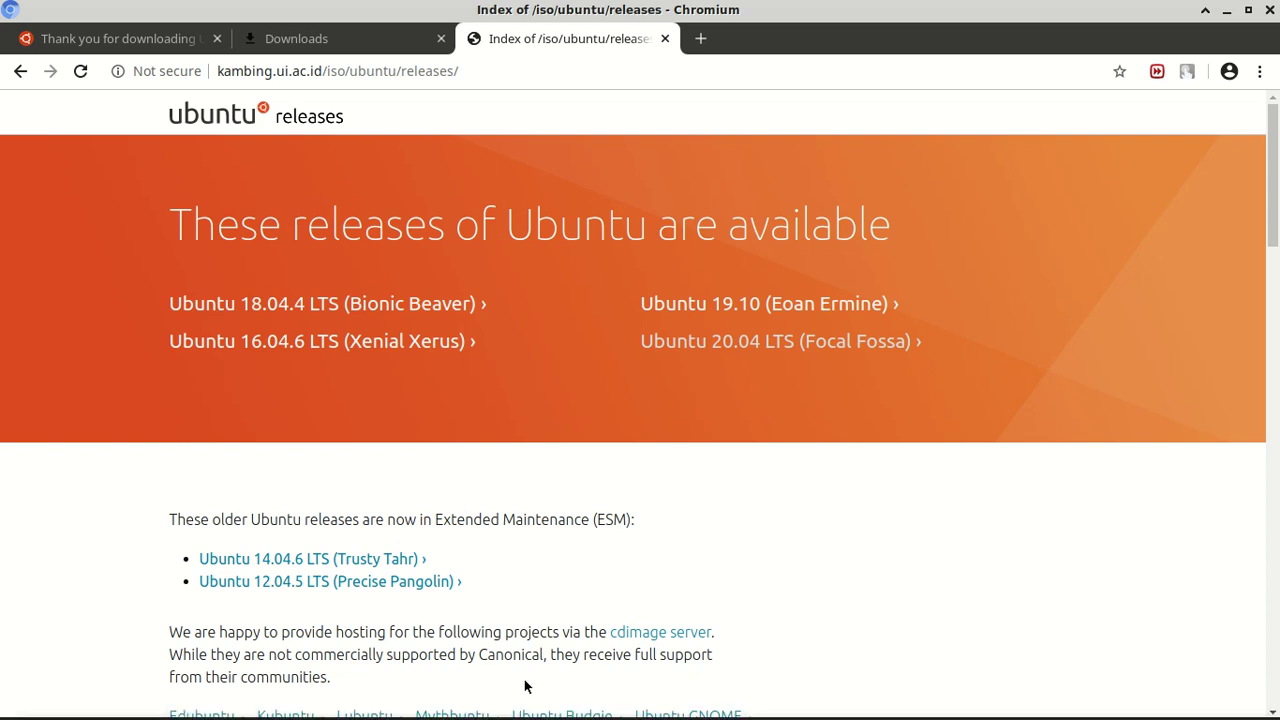
{"action": "key", "text": "ctrl+alt+t"}
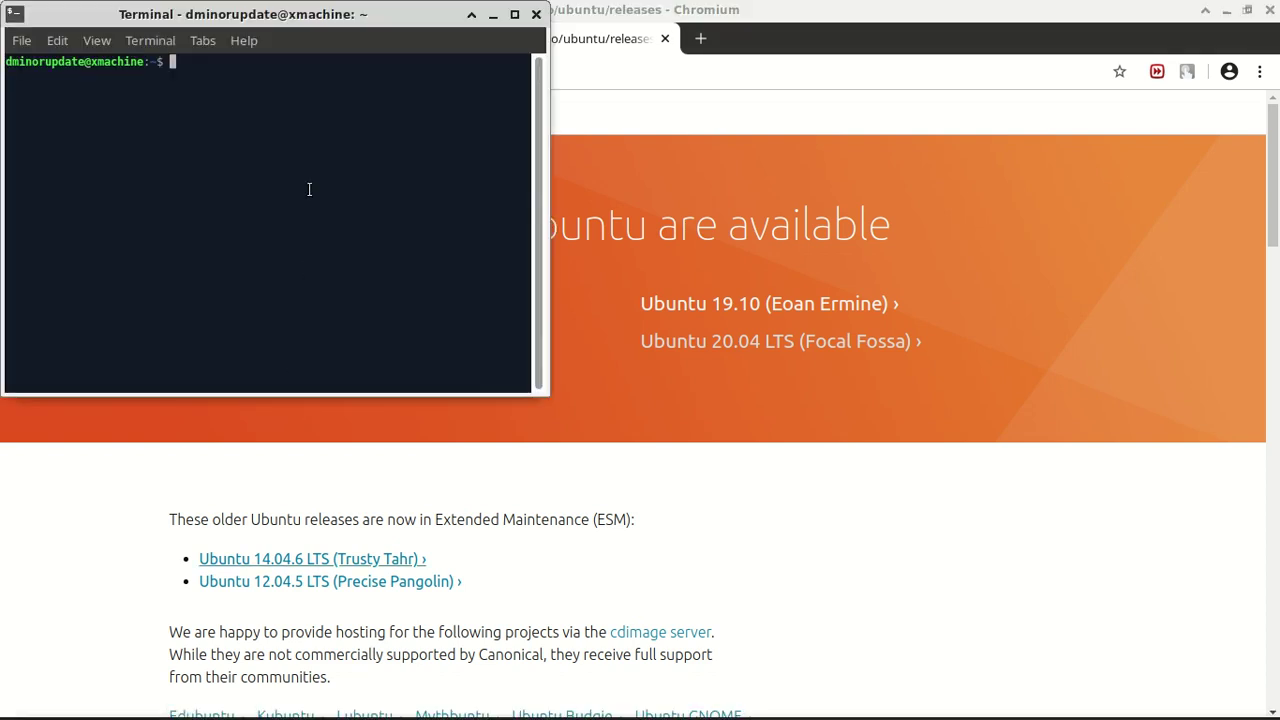
{"action": "type", "text": "lsb"}
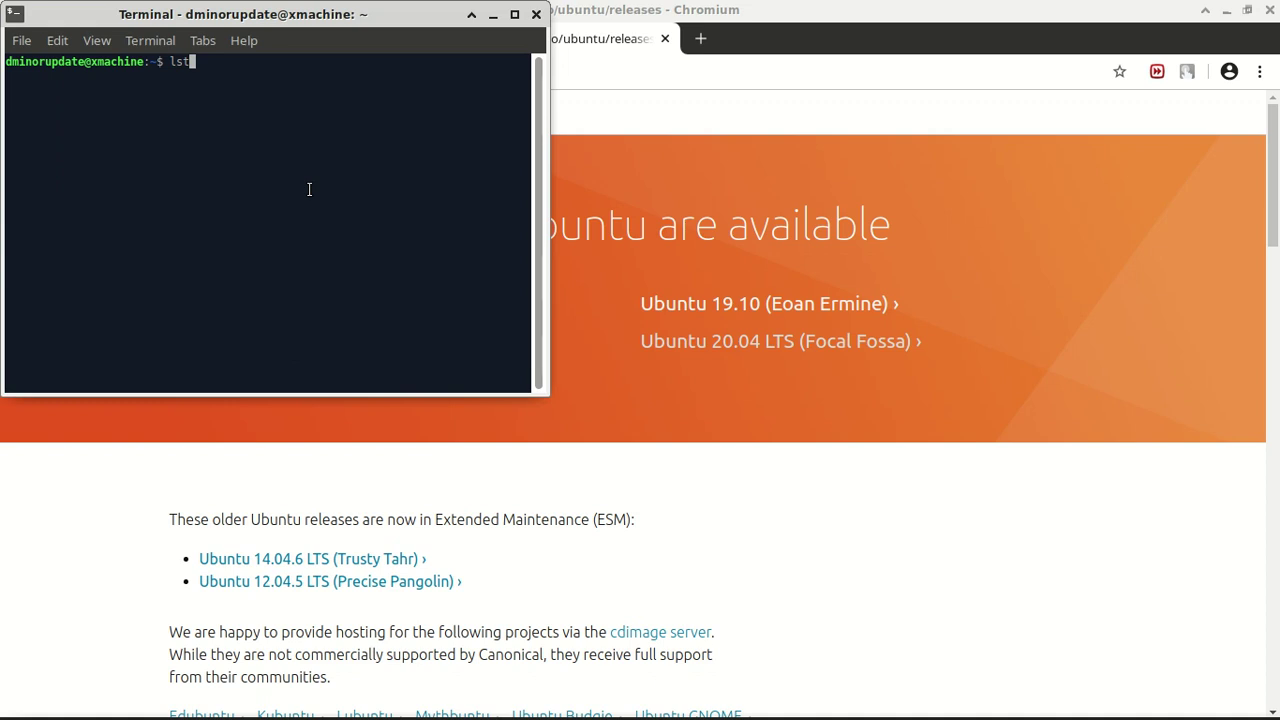
{"action": "key", "text": "BackSpace"}
{"action": "key", "text": "Tab"}
{"action": "key", "text": "Tab"}
{"action": "type", "text": "n"}
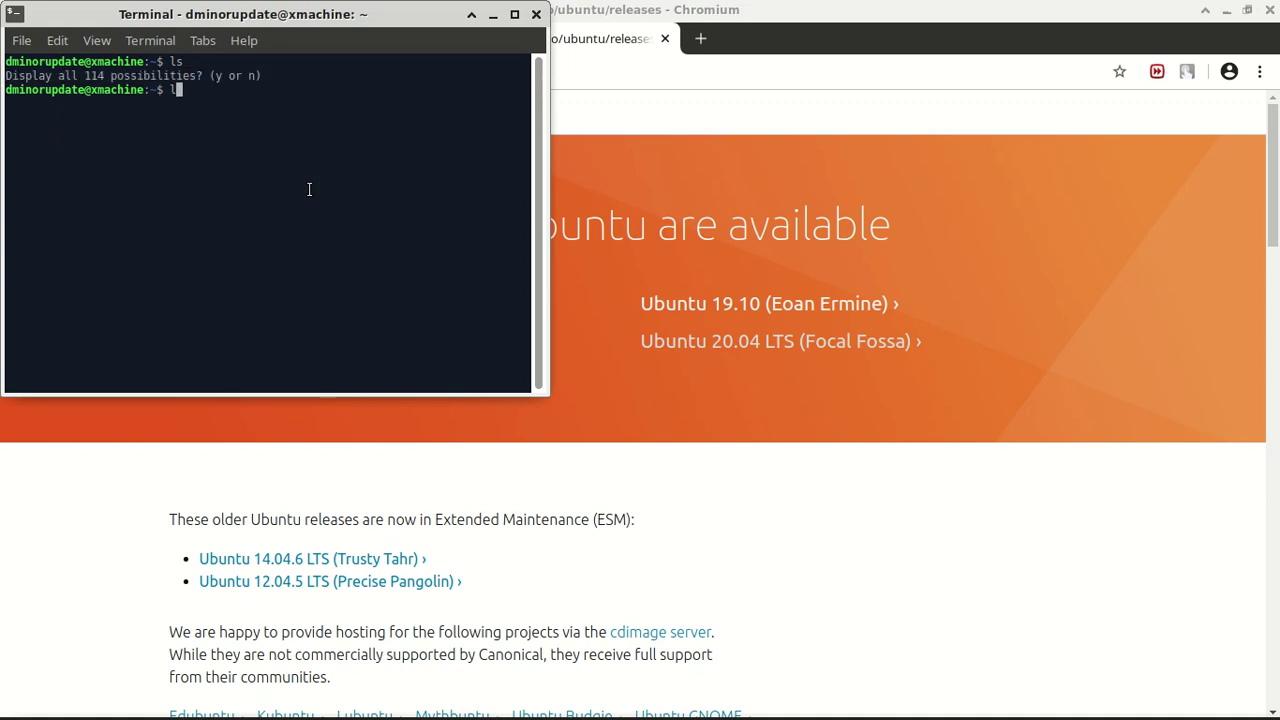
{"action": "type", "text": "b_rea"}
{"action": "key", "text": "Tab"}
{"action": "type", "text": "-a"}
{"action": "key", "text": "Return"}
- Enlarge the terminal's text and move its window below the Ubuntu release links on the web page
{"action": "left_click_drag", "start_coordinate": [330, 20], "coordinate": [845, 169]}
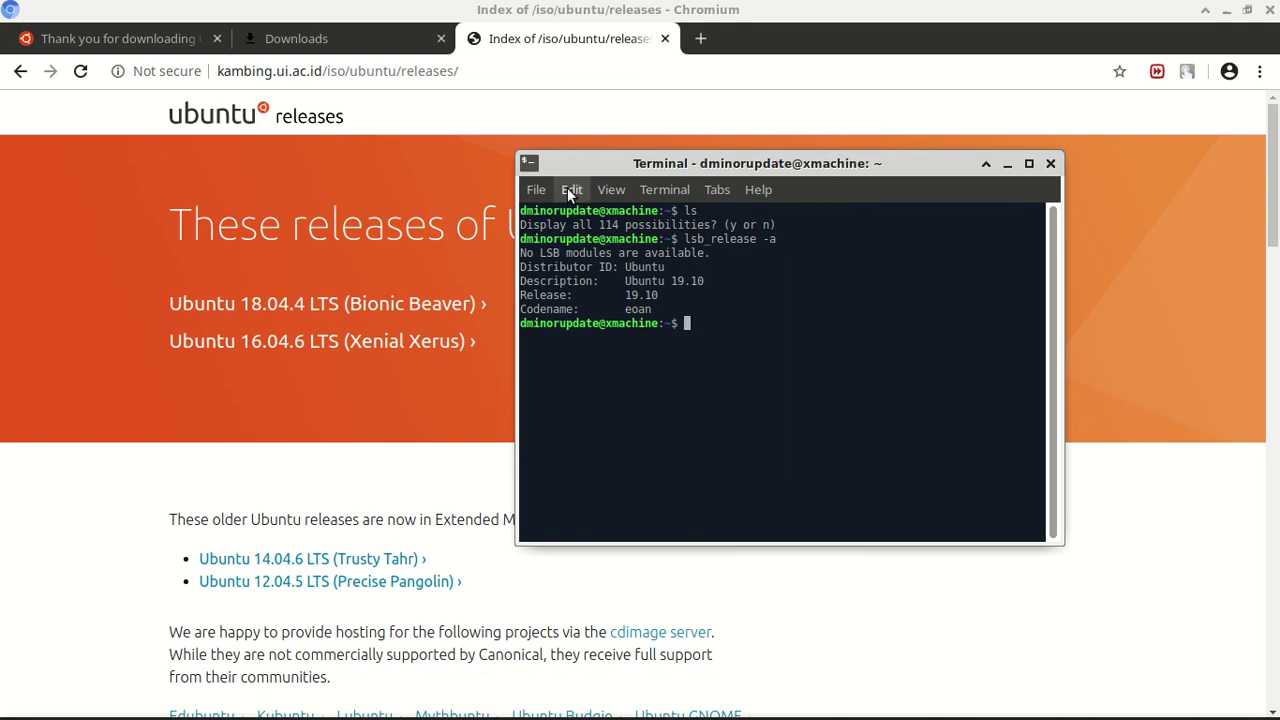
{"action": "left_click", "coordinate": [609, 189]}
{"action": "left_click", "coordinate": [664, 340]}
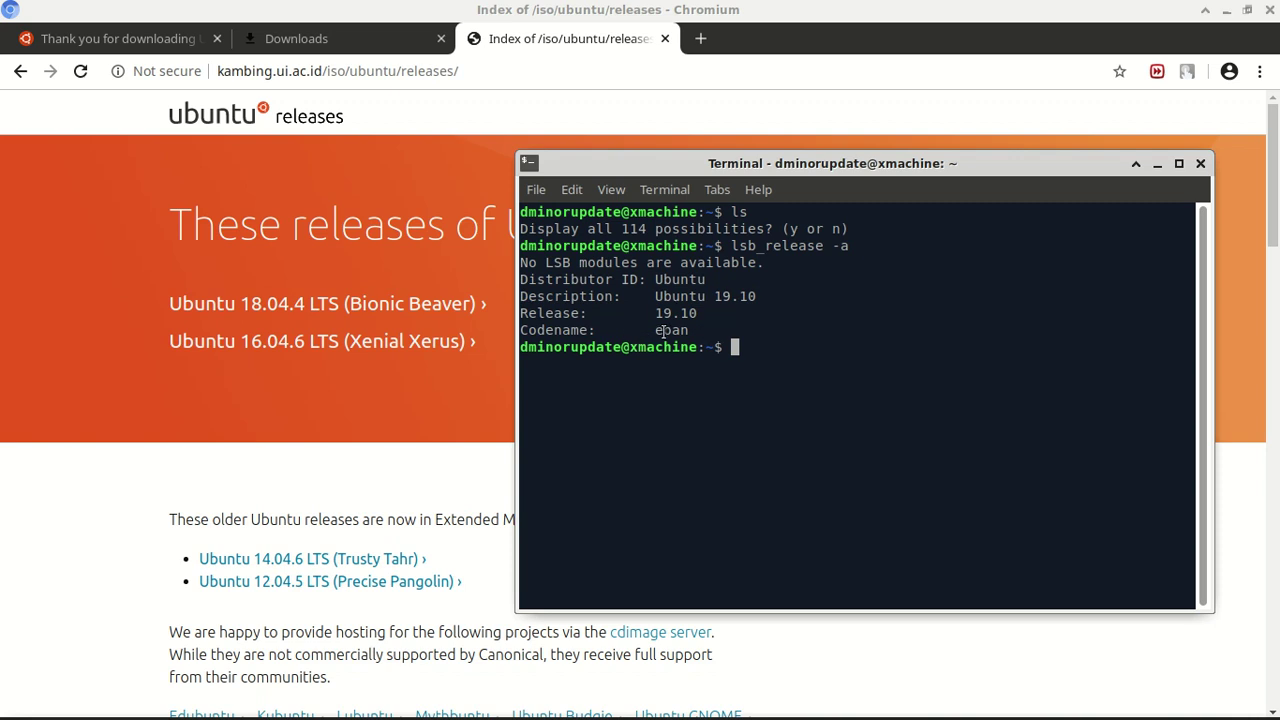
{"action": "left_click_drag", "start_coordinate": [967, 160], "coordinate": [514, 394]}
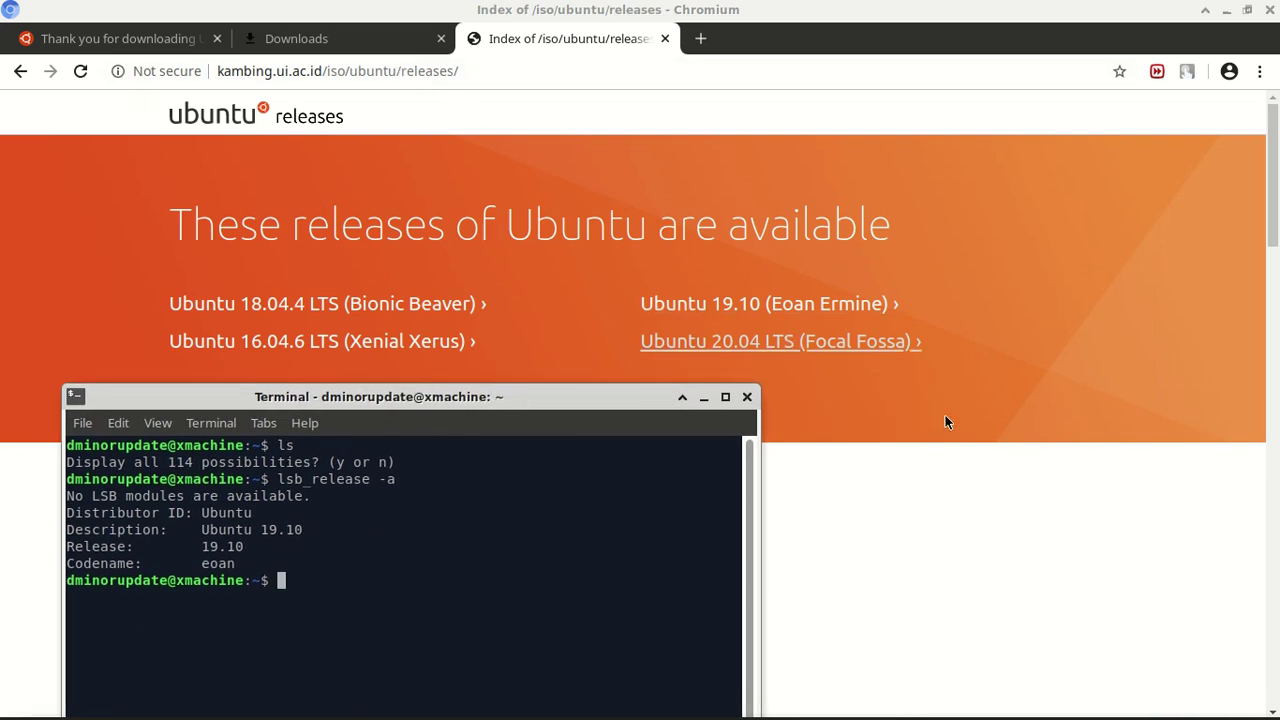
- Return to the mirror's releases page in the browser and open the 20.04/ folder from its directory listing
{"action": "left_click", "coordinate": [465, 74]}
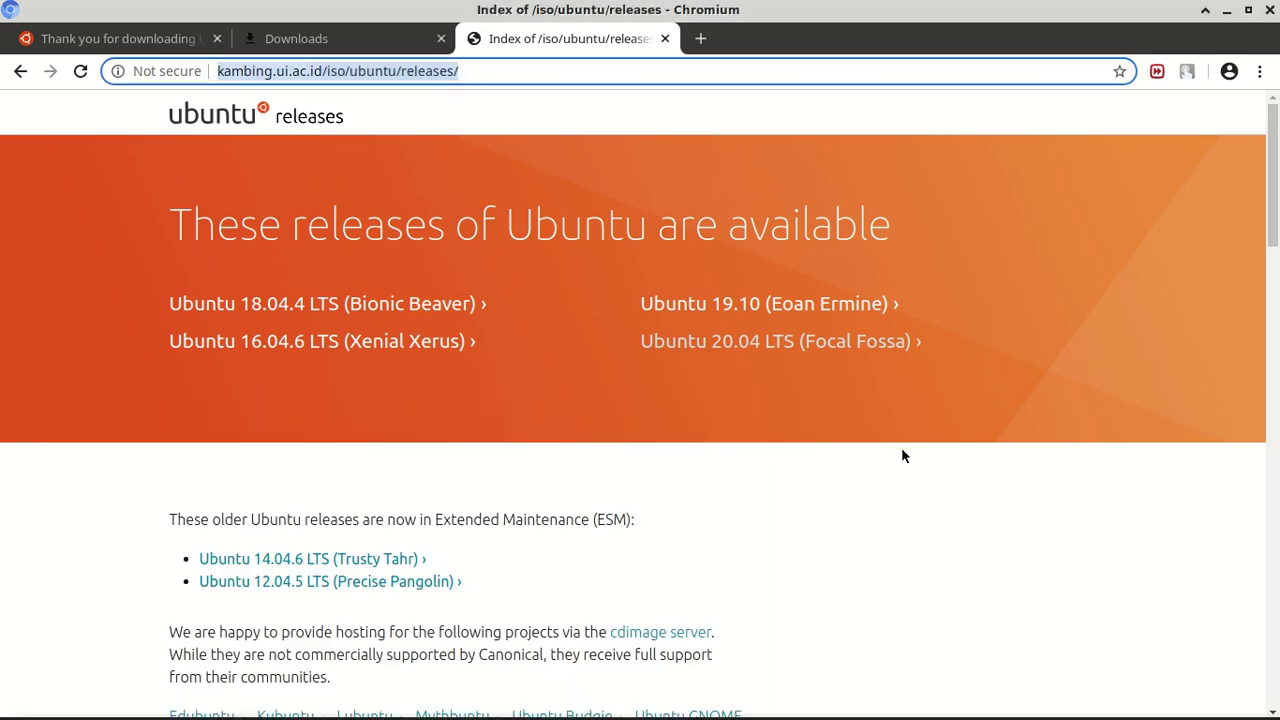
{"action": "scroll", "coordinate": [901, 456], "scroll_direction": "down", "scroll_amount": 4}
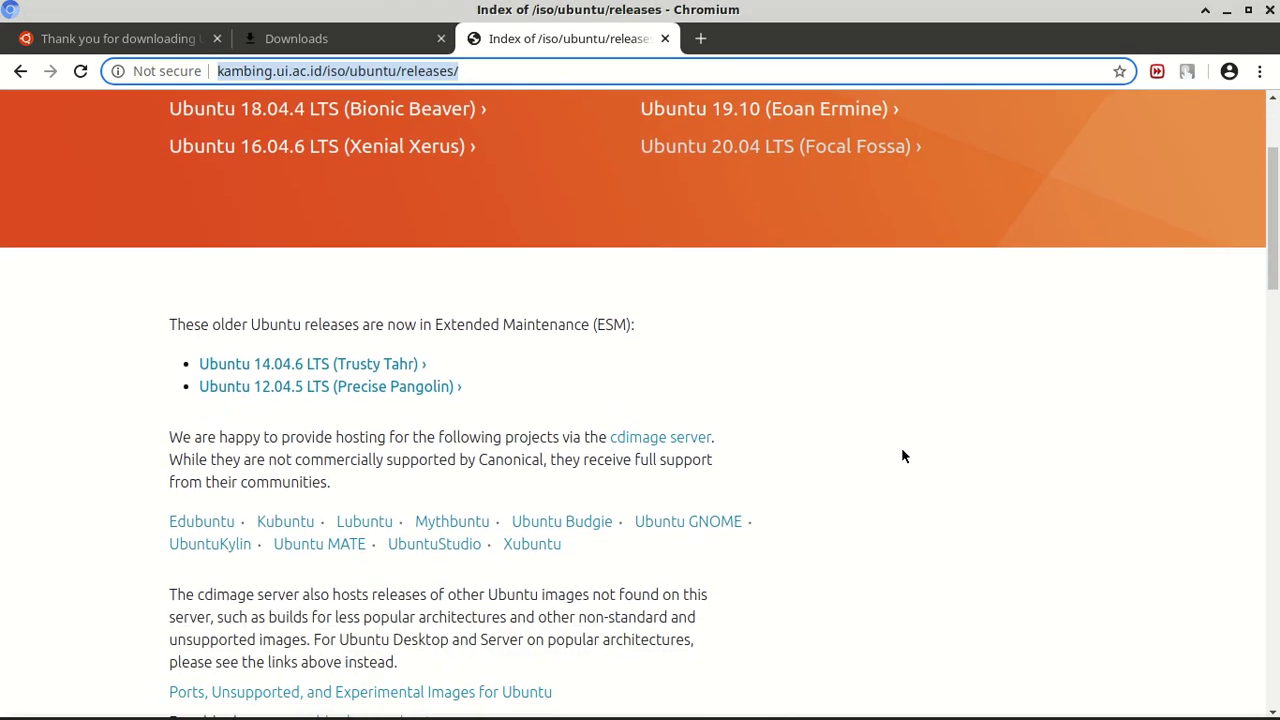
{"action": "scroll", "coordinate": [903, 434], "scroll_direction": "down", "scroll_amount": 5}
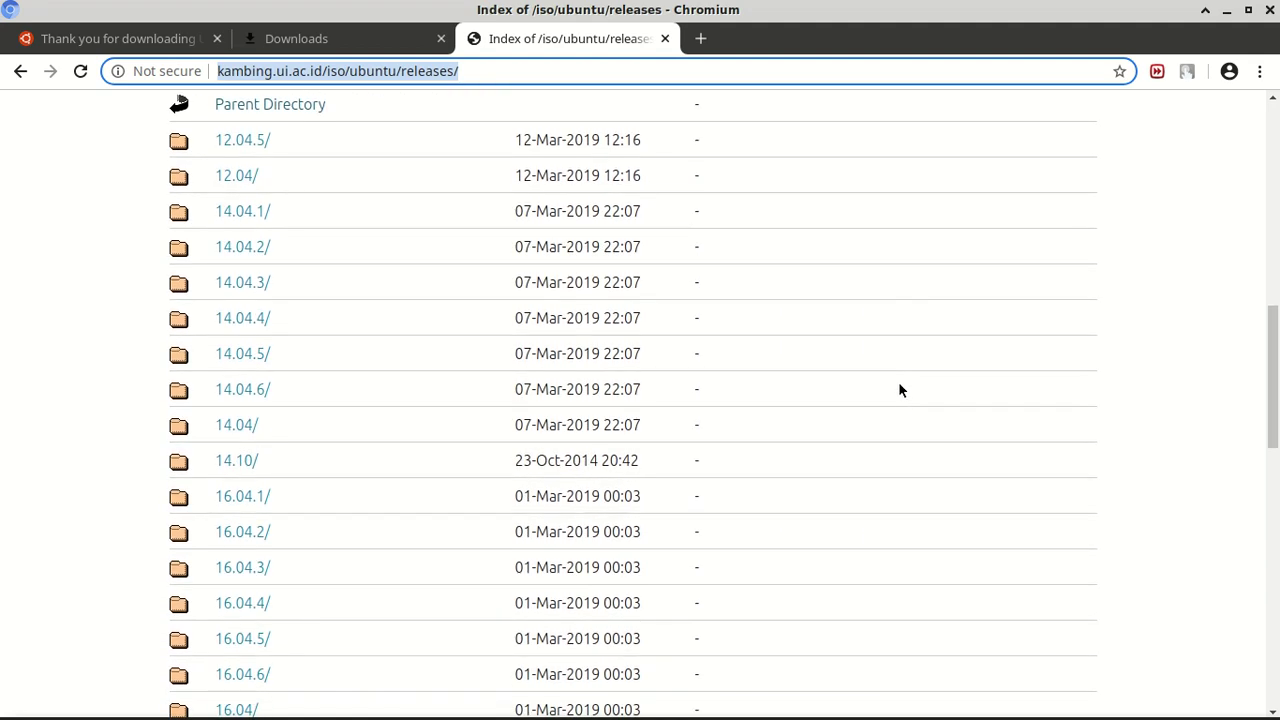
{"action": "scroll", "coordinate": [314, 343], "scroll_direction": "down", "scroll_amount": 9}
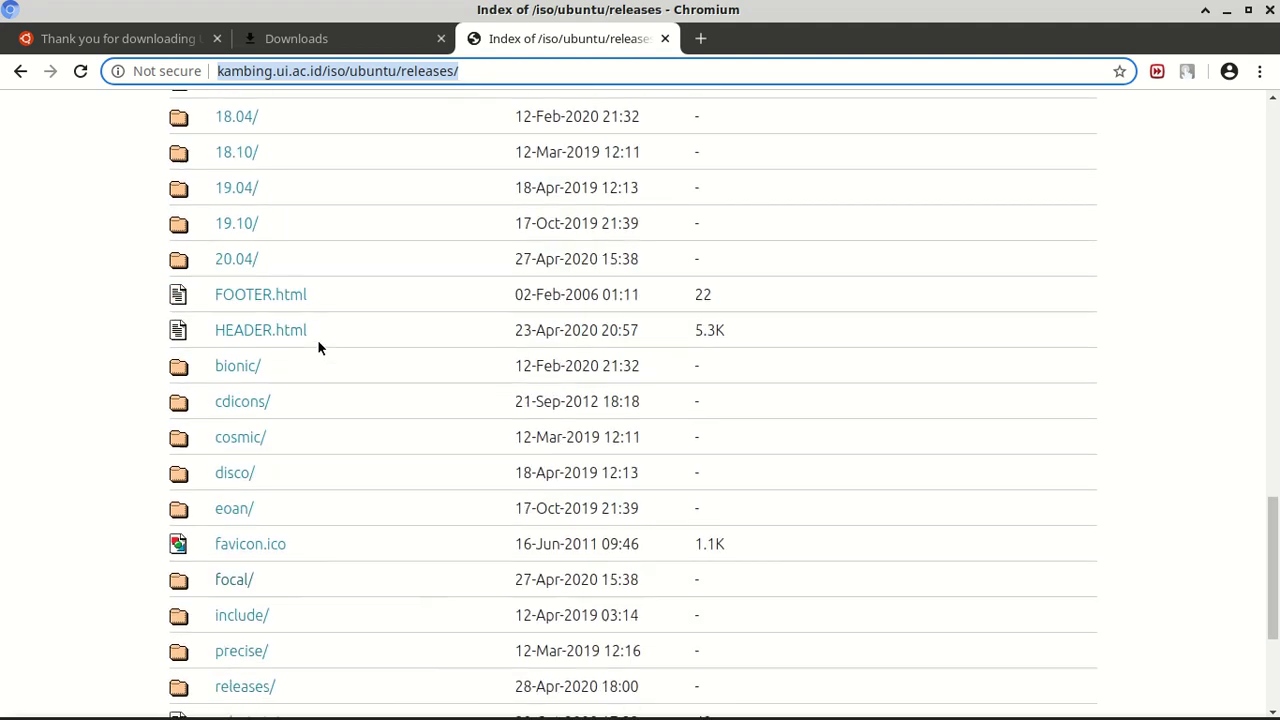
{"action": "scroll", "coordinate": [318, 345], "scroll_direction": "down", "scroll_amount": 2}
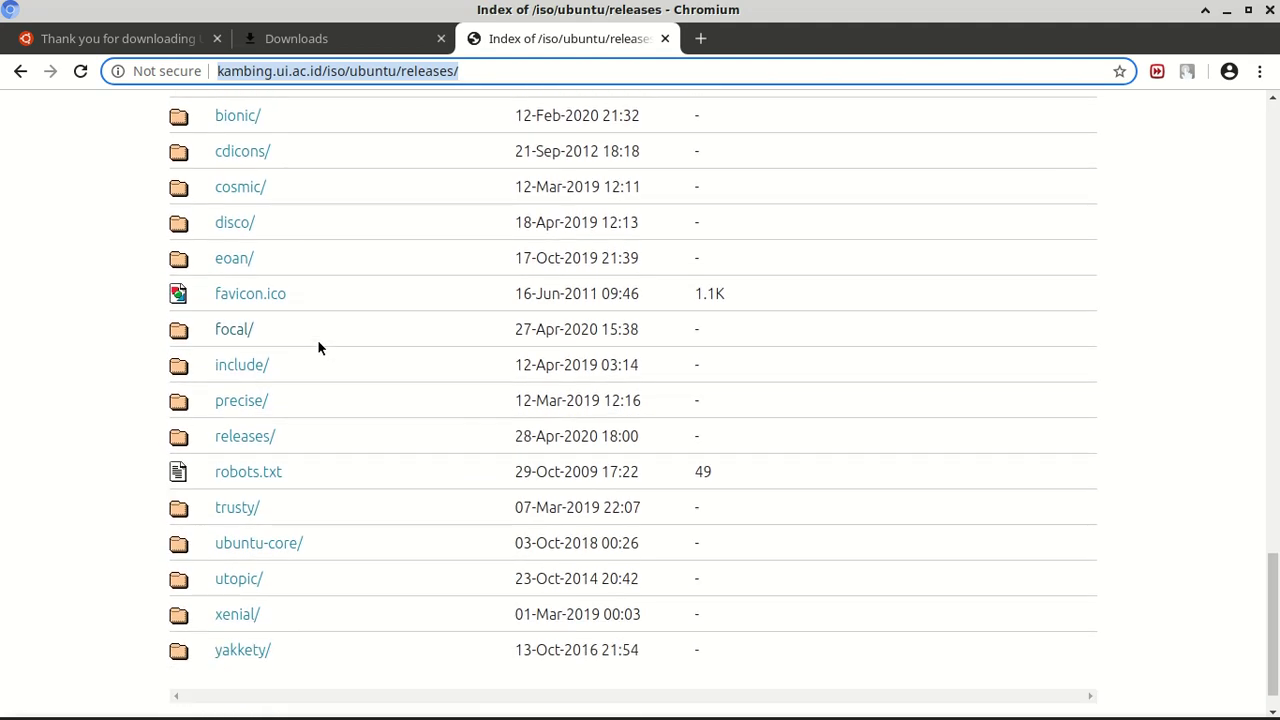
{"action": "scroll", "coordinate": [318, 347], "scroll_direction": "down", "scroll_amount": 1}
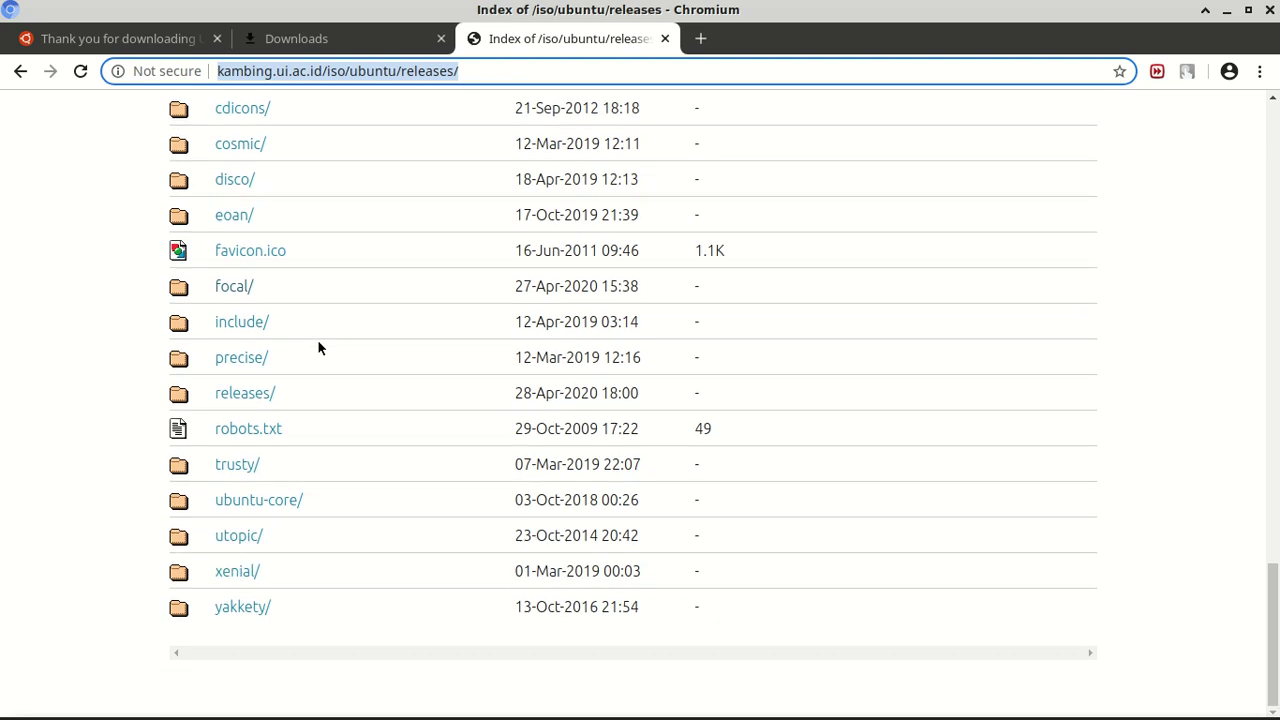
{"action": "scroll", "coordinate": [318, 347], "scroll_direction": "up", "scroll_amount": 3}
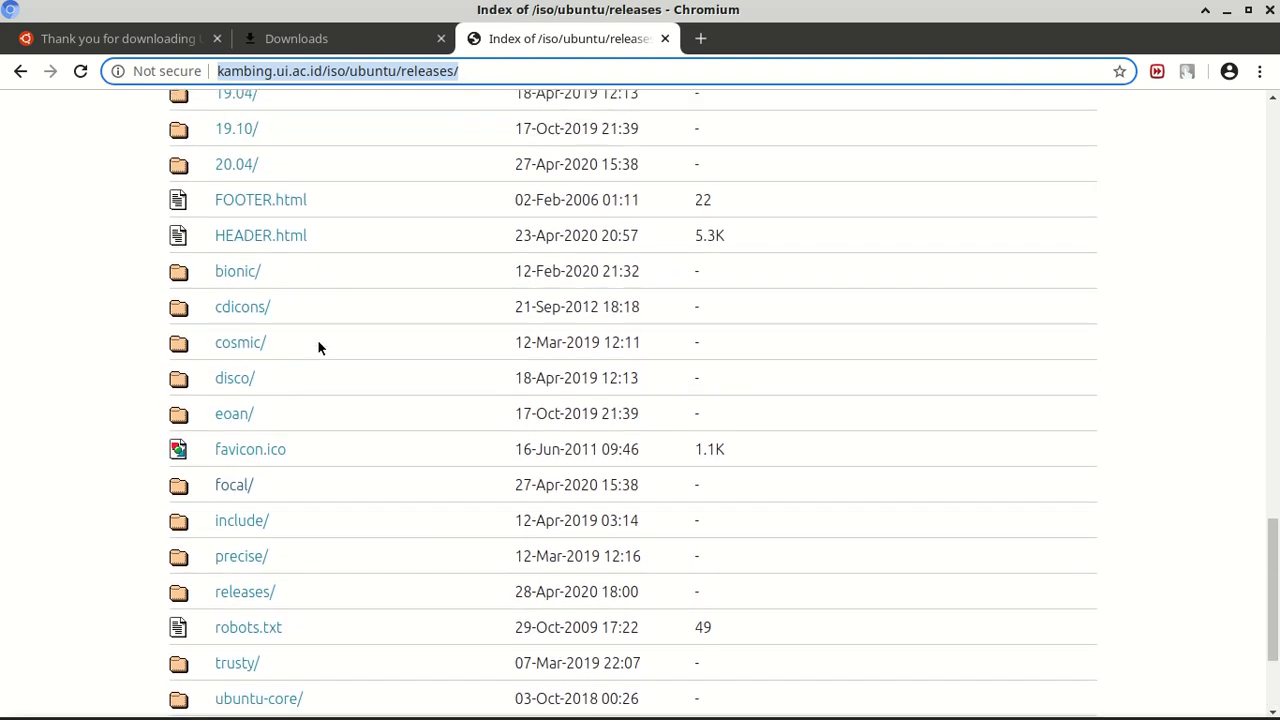
{"action": "left_click", "coordinate": [240, 264]}
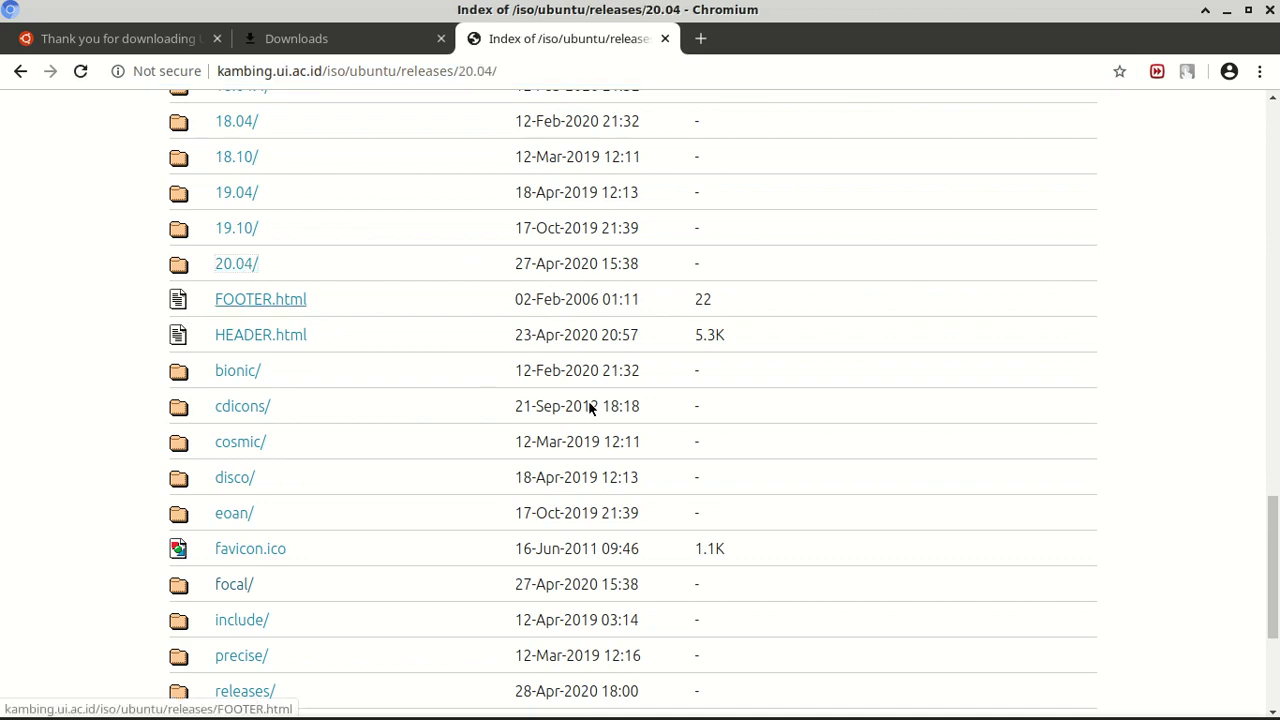
- Start downloading the 64-bit PC (AMD64) desktop image and cancel it from the full downloads list
{"action": "scroll", "coordinate": [568, 430], "scroll_direction": "down", "scroll_amount": 3}
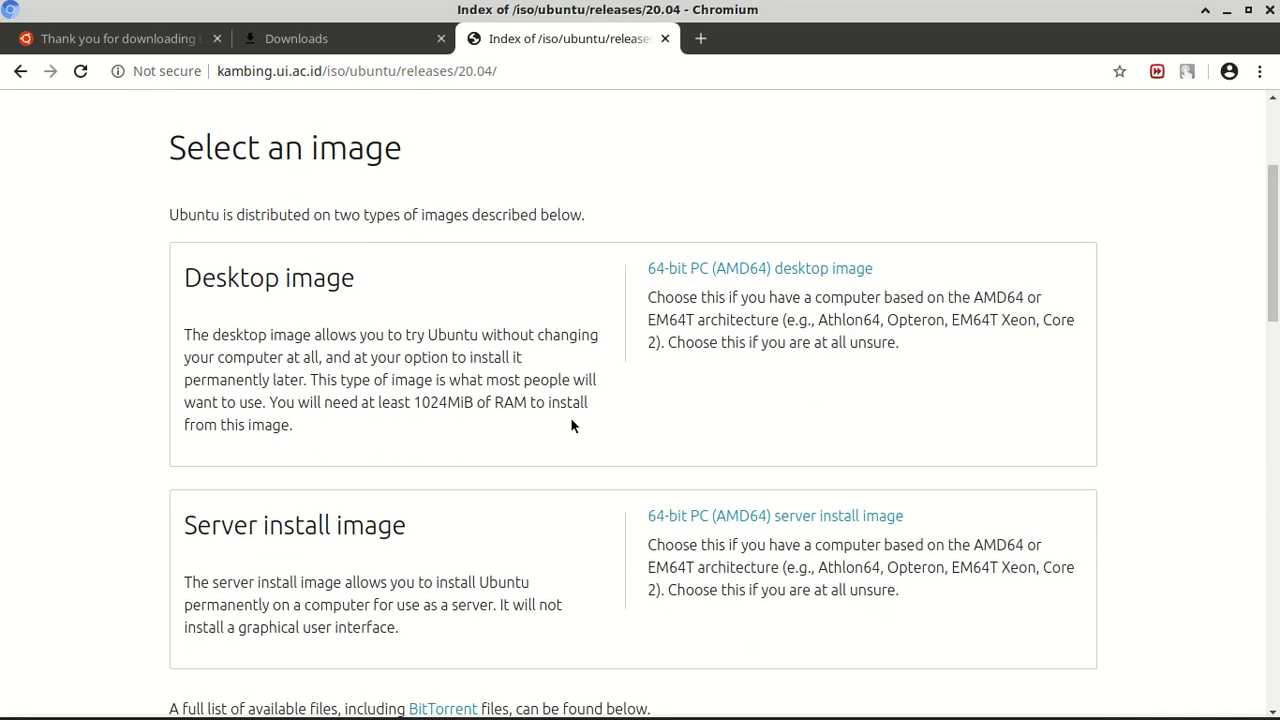
{"action": "left_click", "coordinate": [790, 278]}
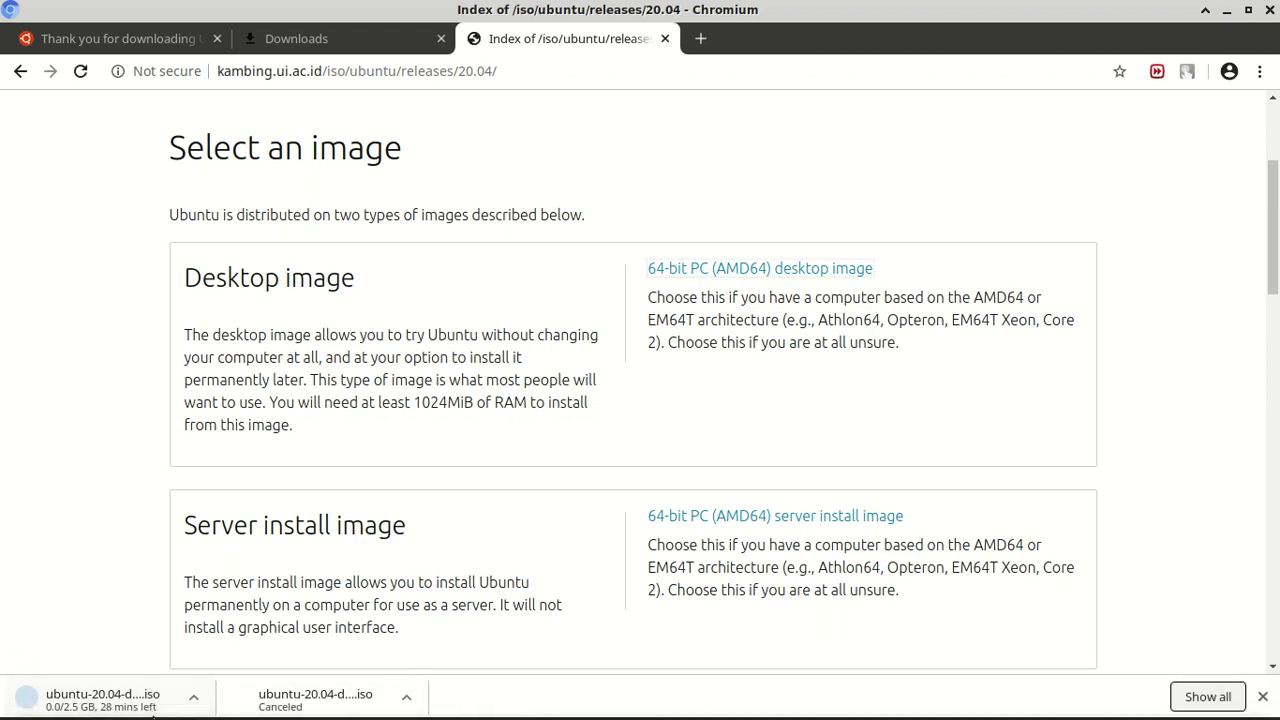
{"action": "left_click", "coordinate": [1206, 696]}
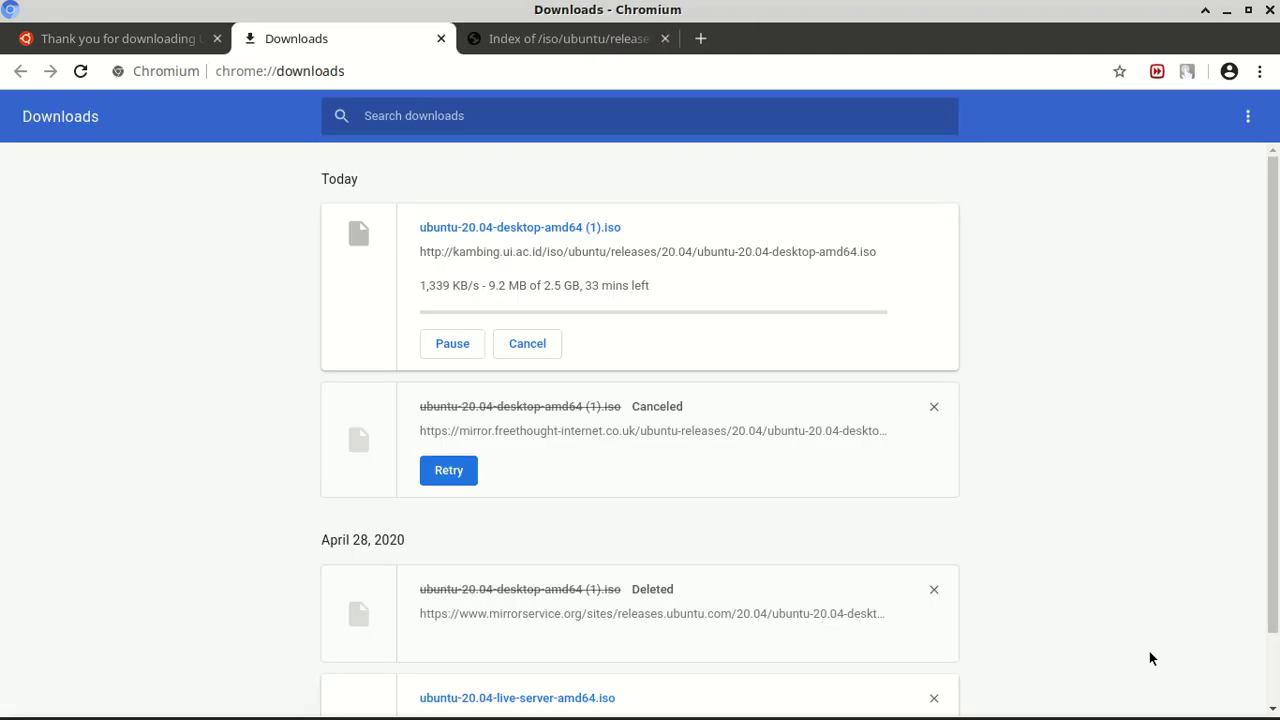
{"action": "left_click", "coordinate": [536, 350]}
- Revisit the mirror and downloads tabs, and minimize the browser and terminal windows to reach the desktop
{"action": "left_click", "coordinate": [551, 41]}
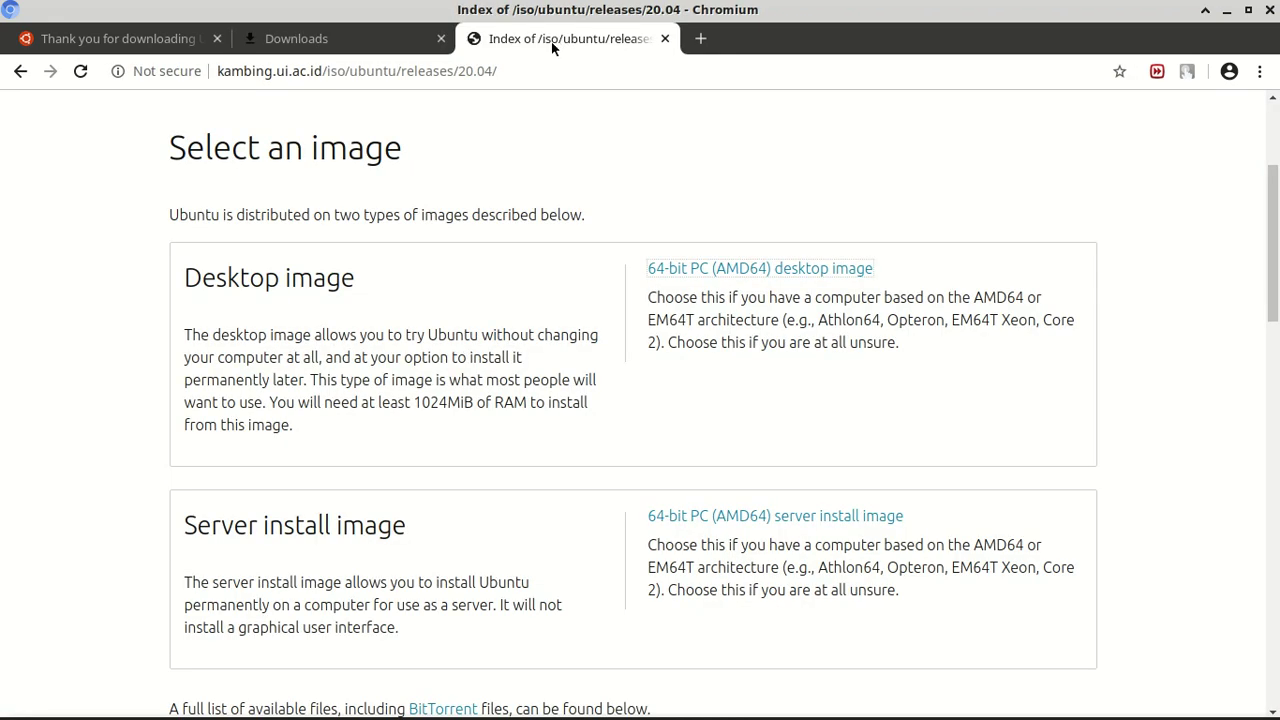
{"action": "left_click", "coordinate": [365, 45]}
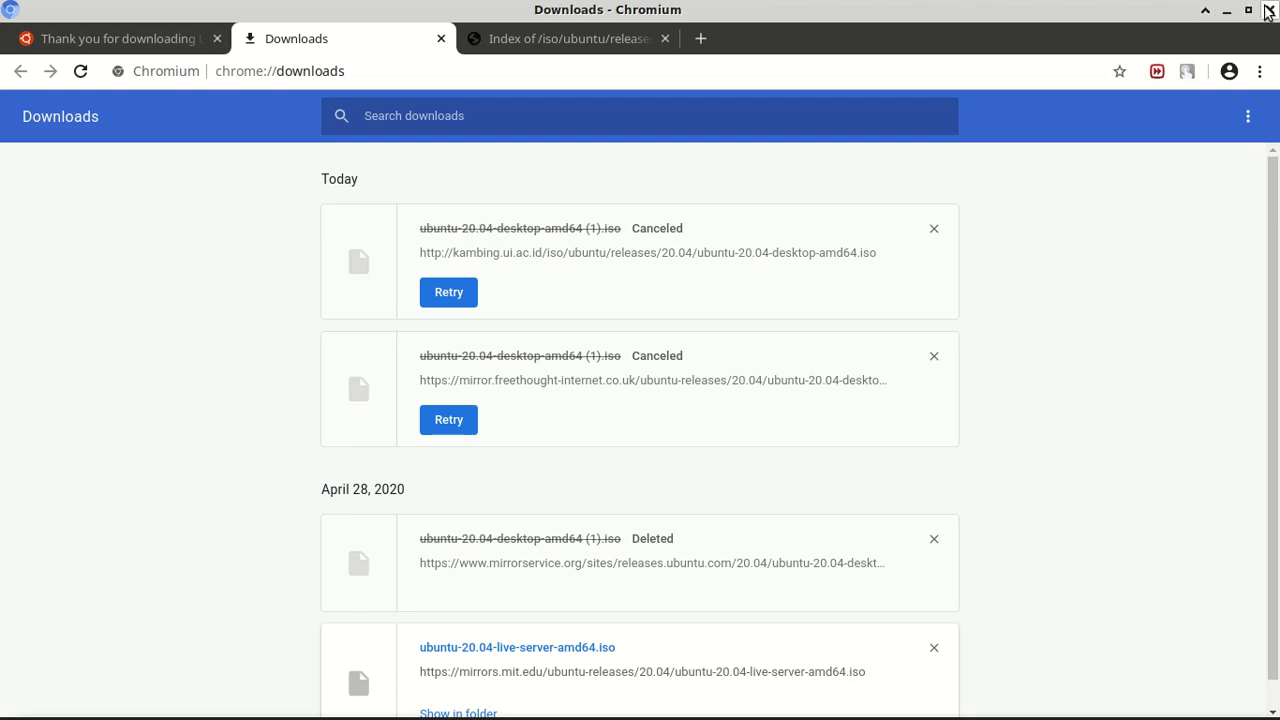
{"action": "left_click", "coordinate": [1226, 12]}
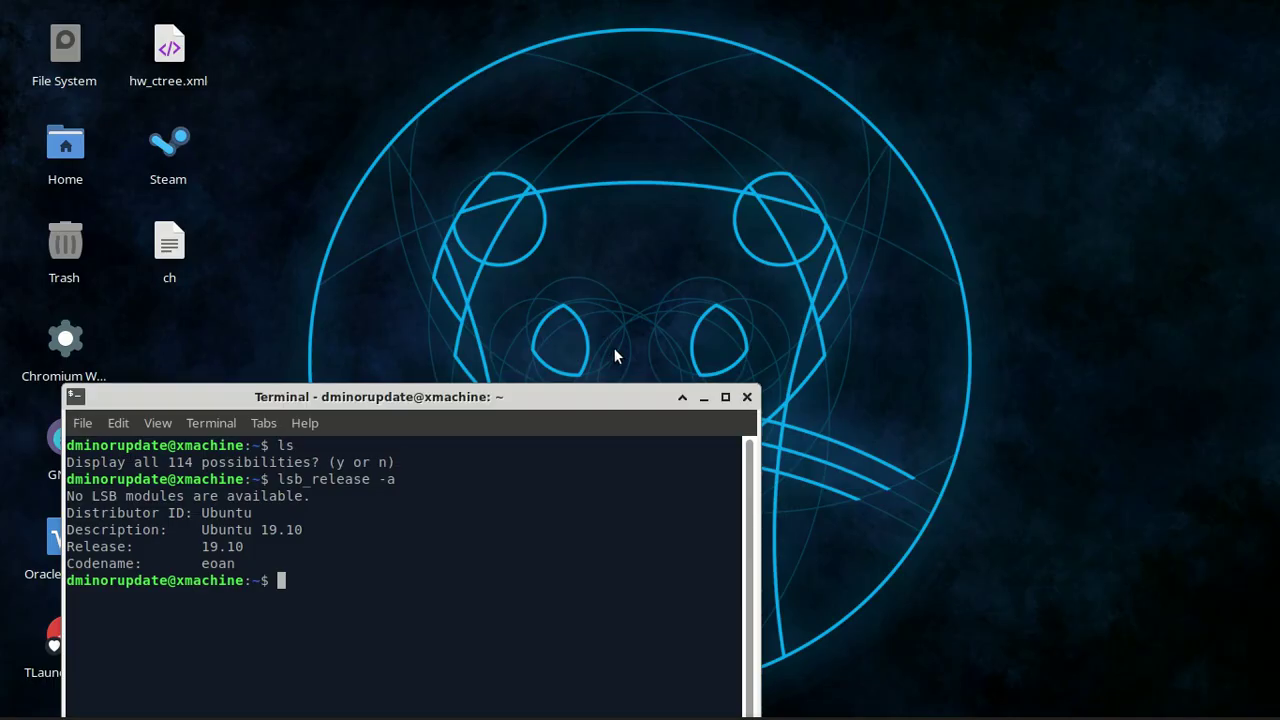
{"action": "left_click", "coordinate": [700, 394]}
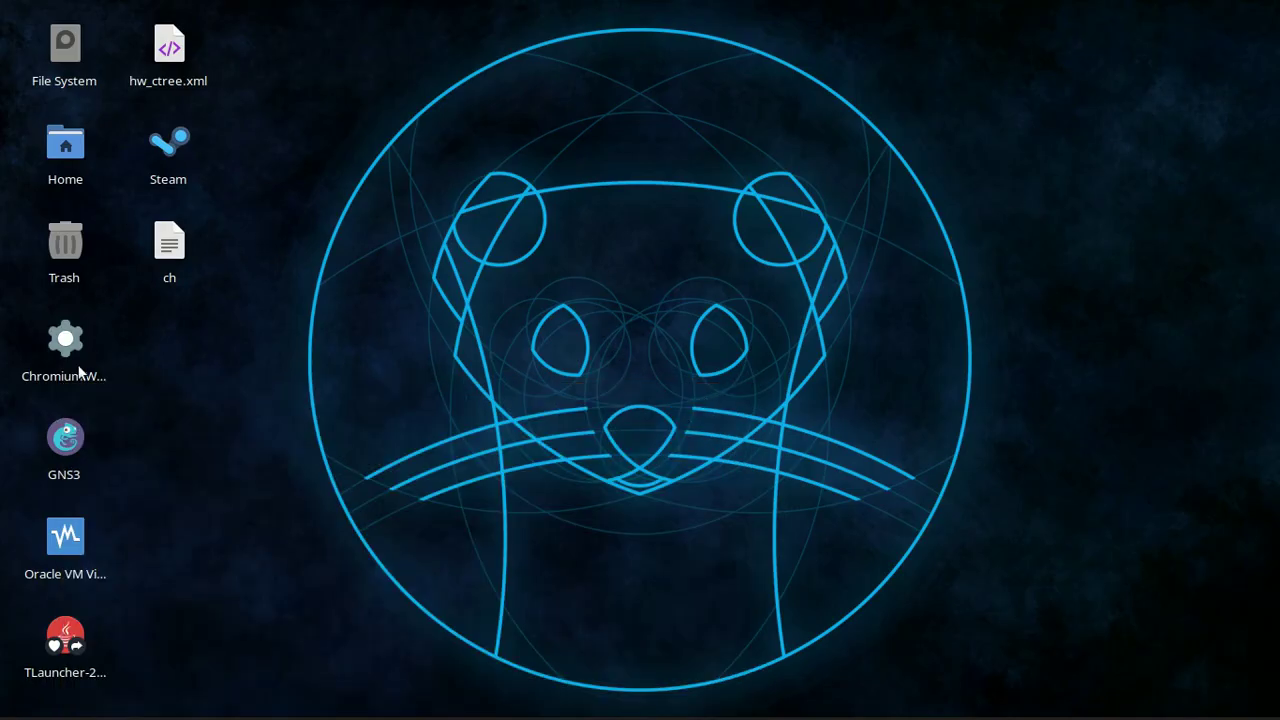
- Open Oracle VM VirtualBox and begin a new virtual machine named "Ubuntu 20.04 Desktop" with 2048 MB of memory
{"action": "double_click", "coordinate": [77, 553]}
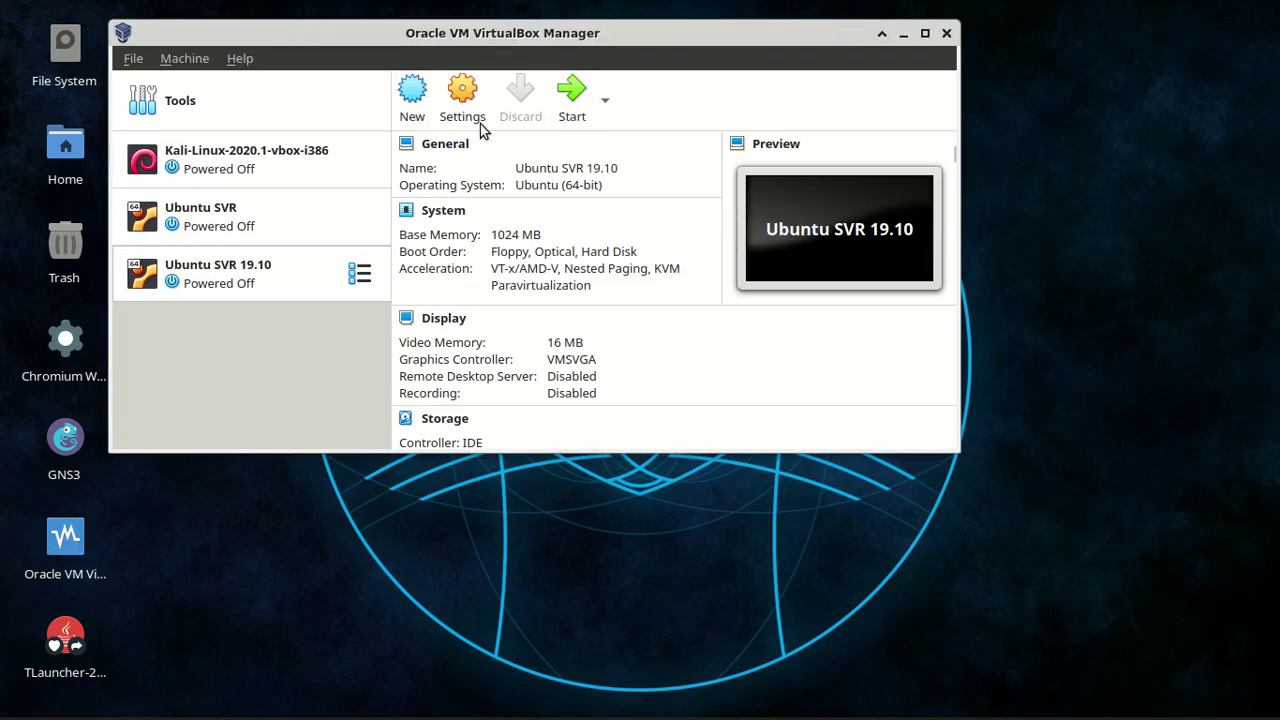
{"action": "left_click", "coordinate": [413, 92]}
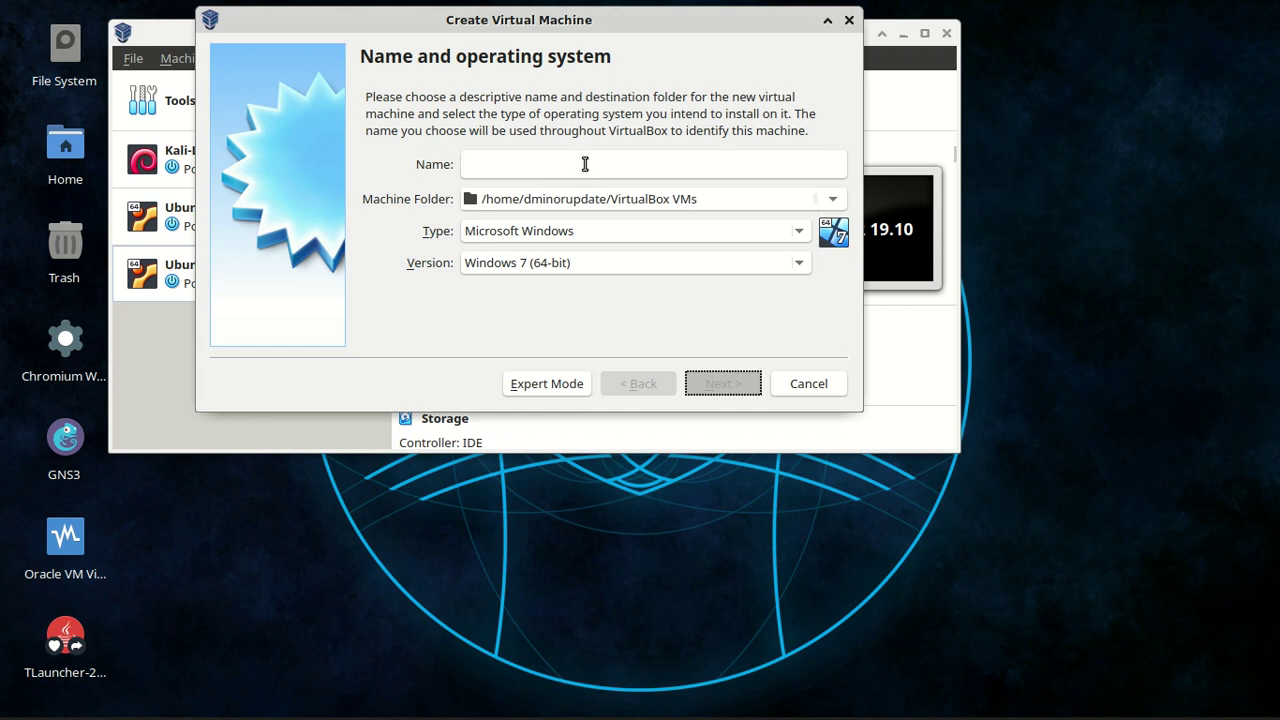
{"action": "type", "text": "Ubuntu"}
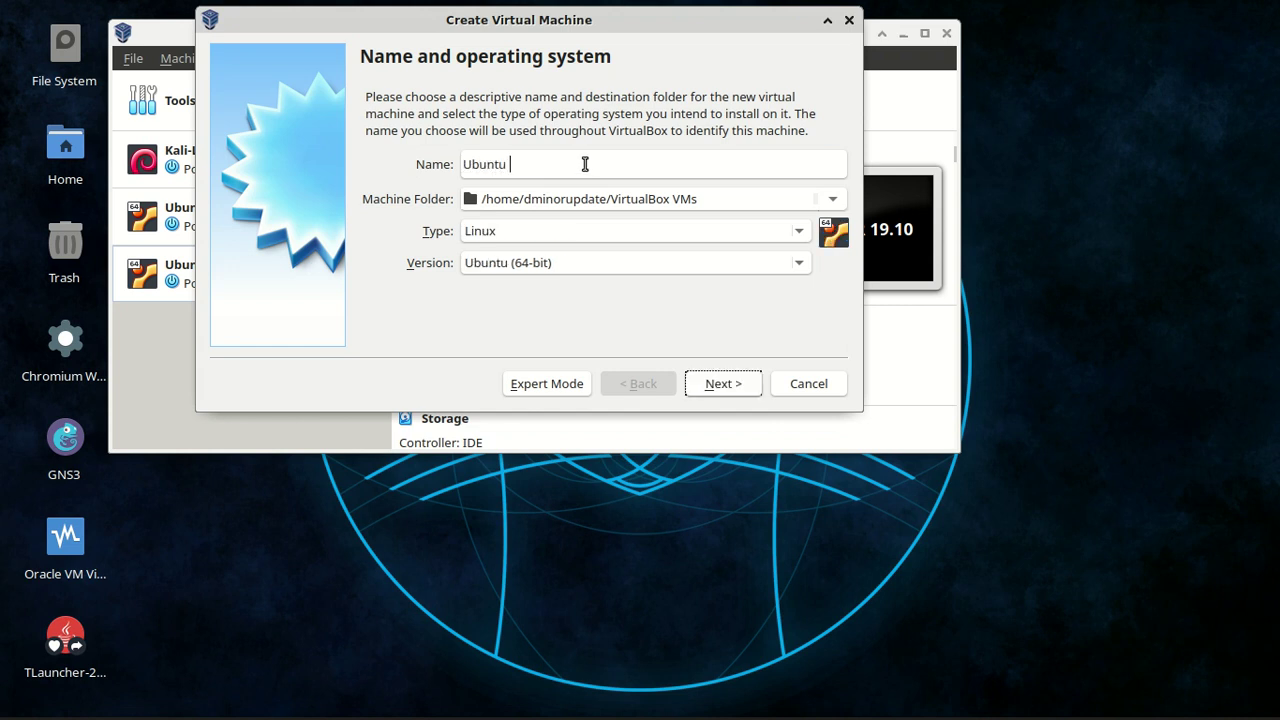
{"action": "type", "text": " 20.04 Desktop"}
{"action": "left_click", "coordinate": [723, 386]}
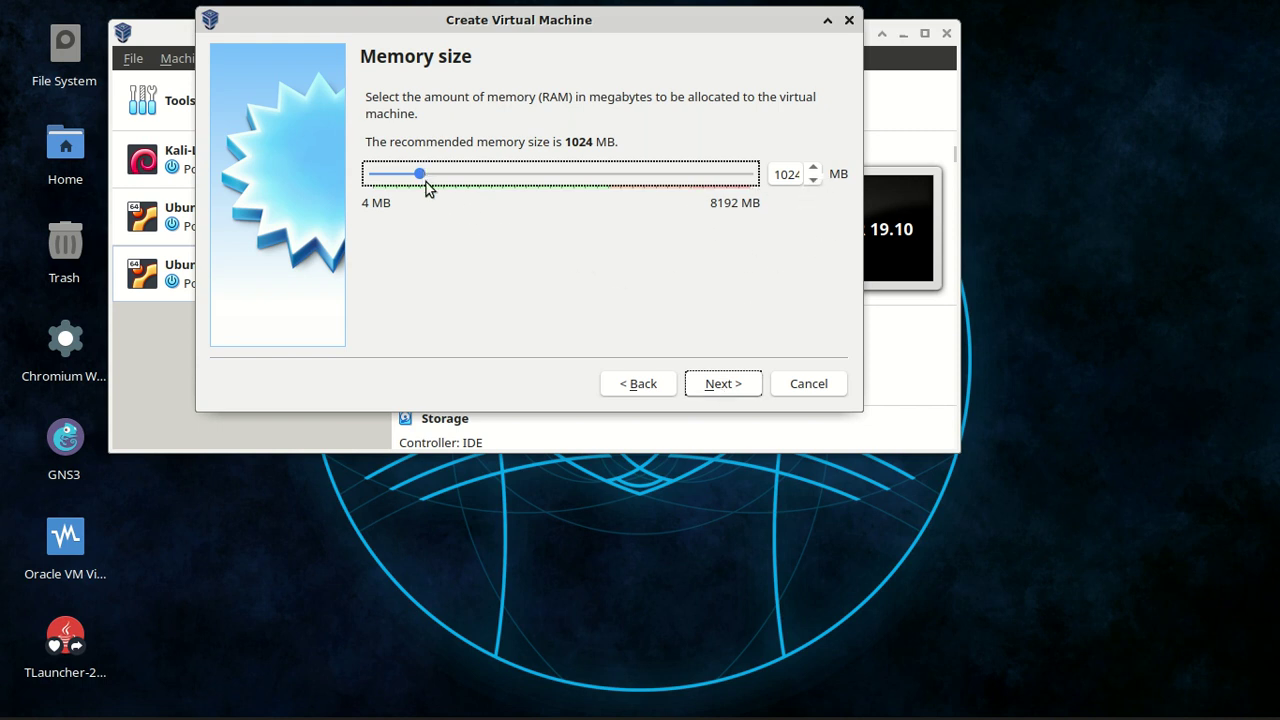
{"action": "left_click_drag", "start_coordinate": [425, 182], "coordinate": [471, 194]}
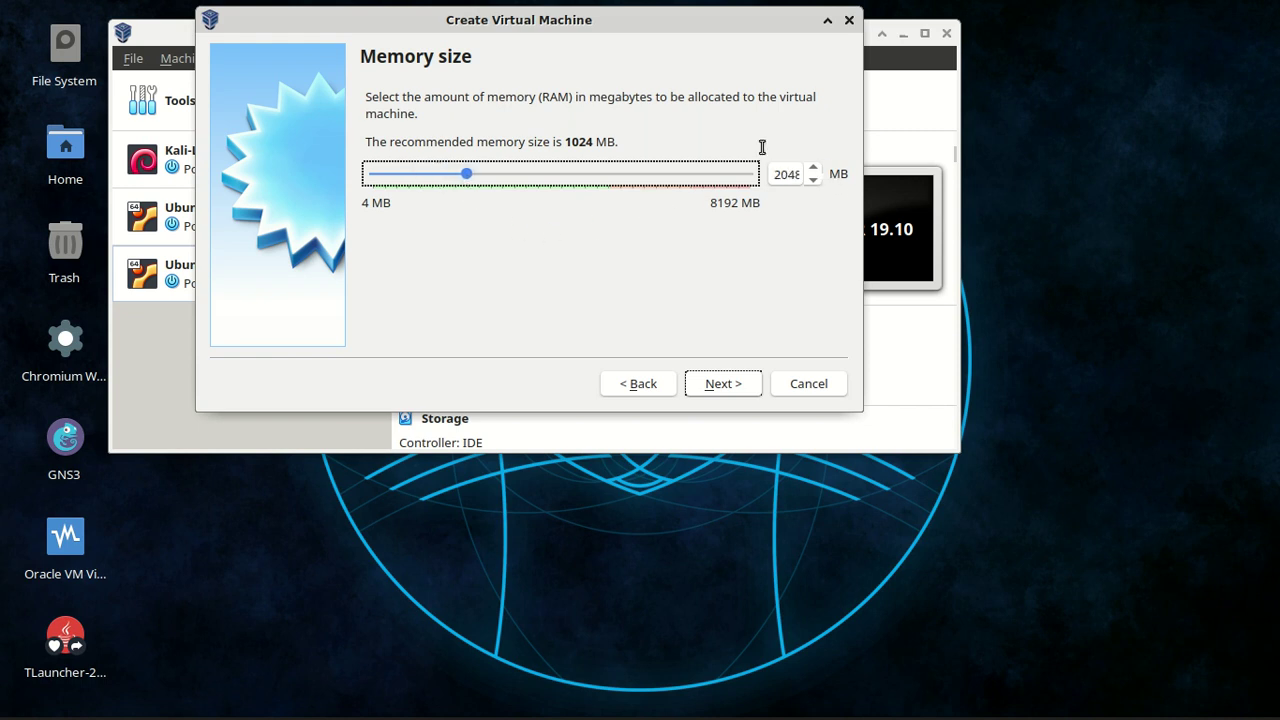
{"action": "left_click", "coordinate": [720, 385]}
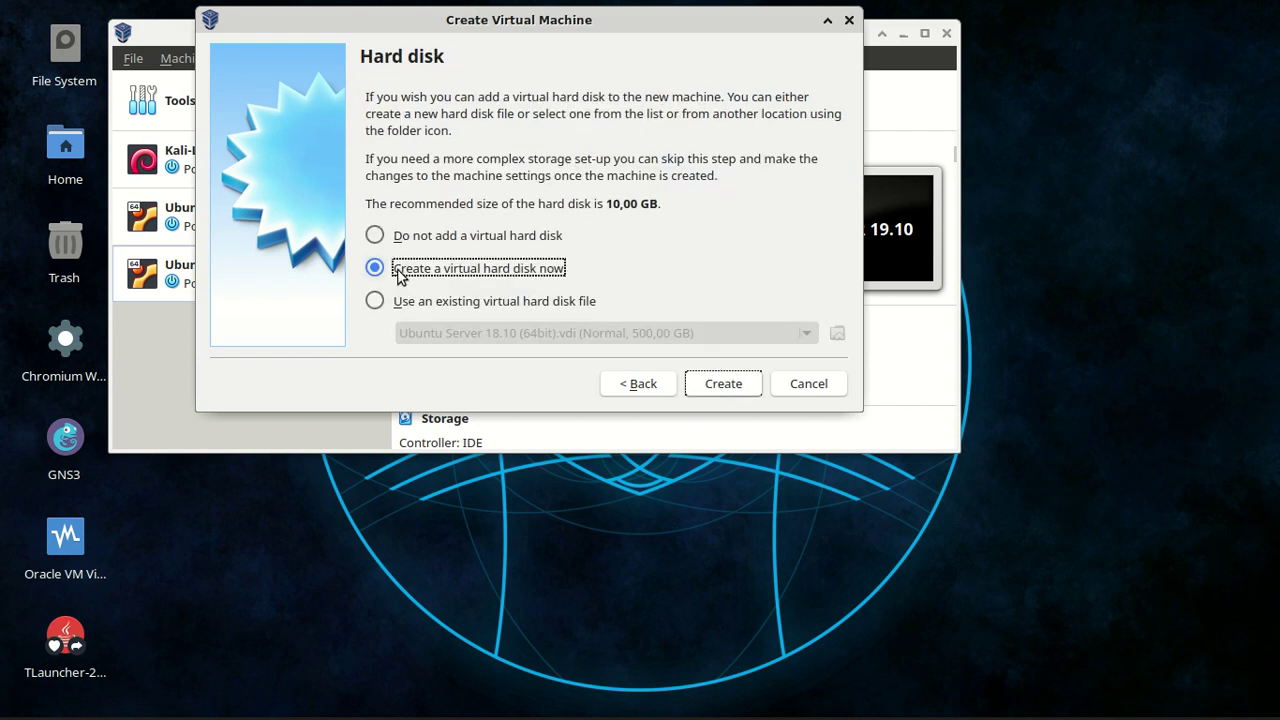
- Create the machine with a new dynamically allocated VDI hard disk of about 20.52 GB, using Expert Mode
{"action": "left_click", "coordinate": [722, 388]}
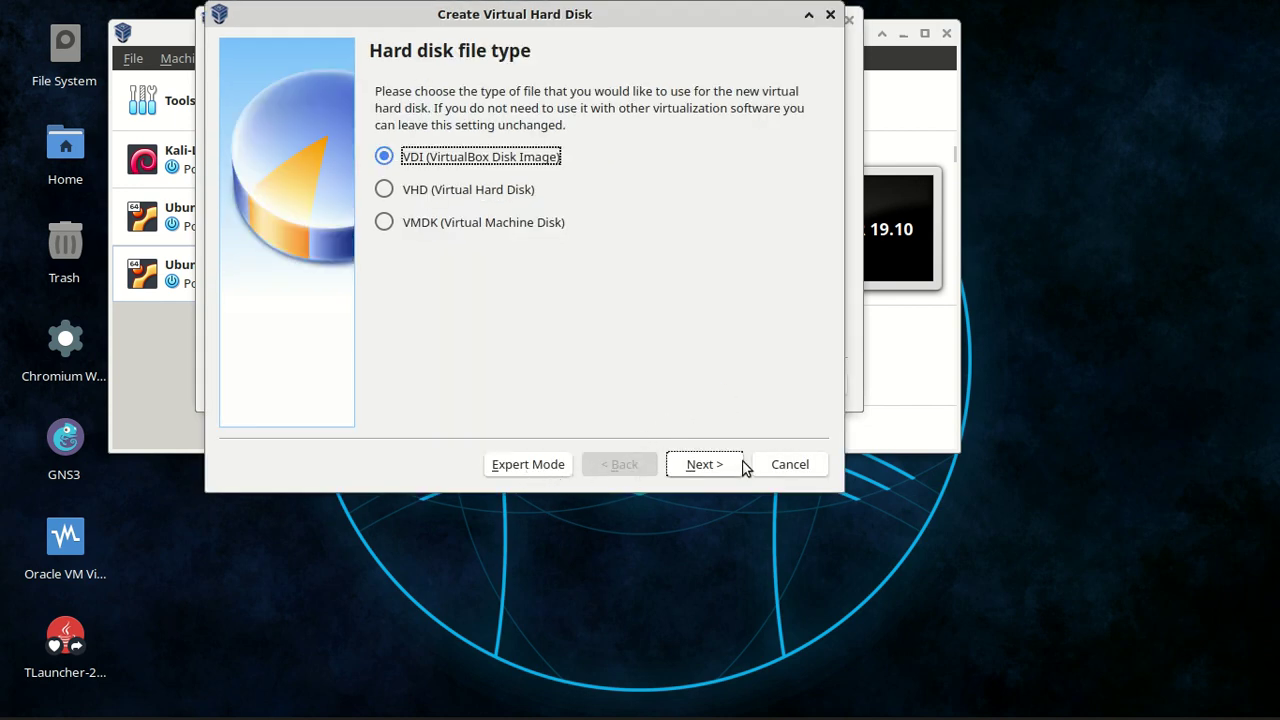
{"action": "left_click", "coordinate": [536, 466]}
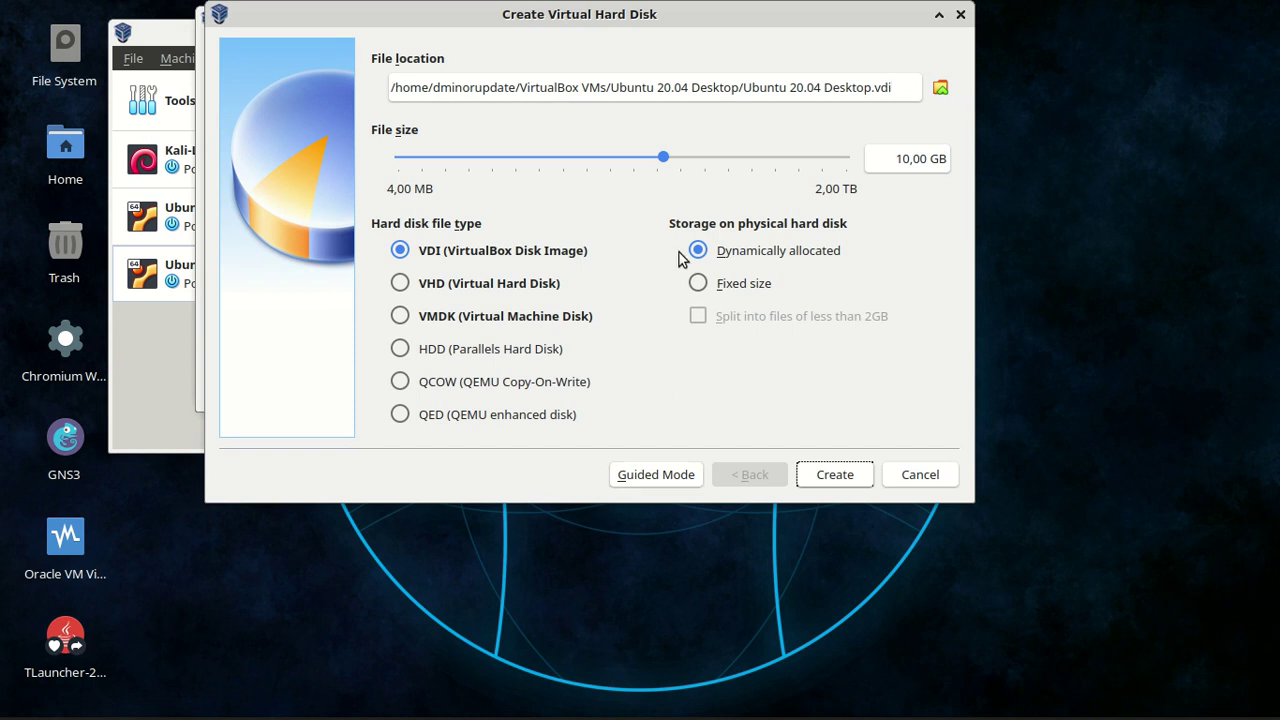
{"action": "mouse_move", "coordinate": [663, 163]}
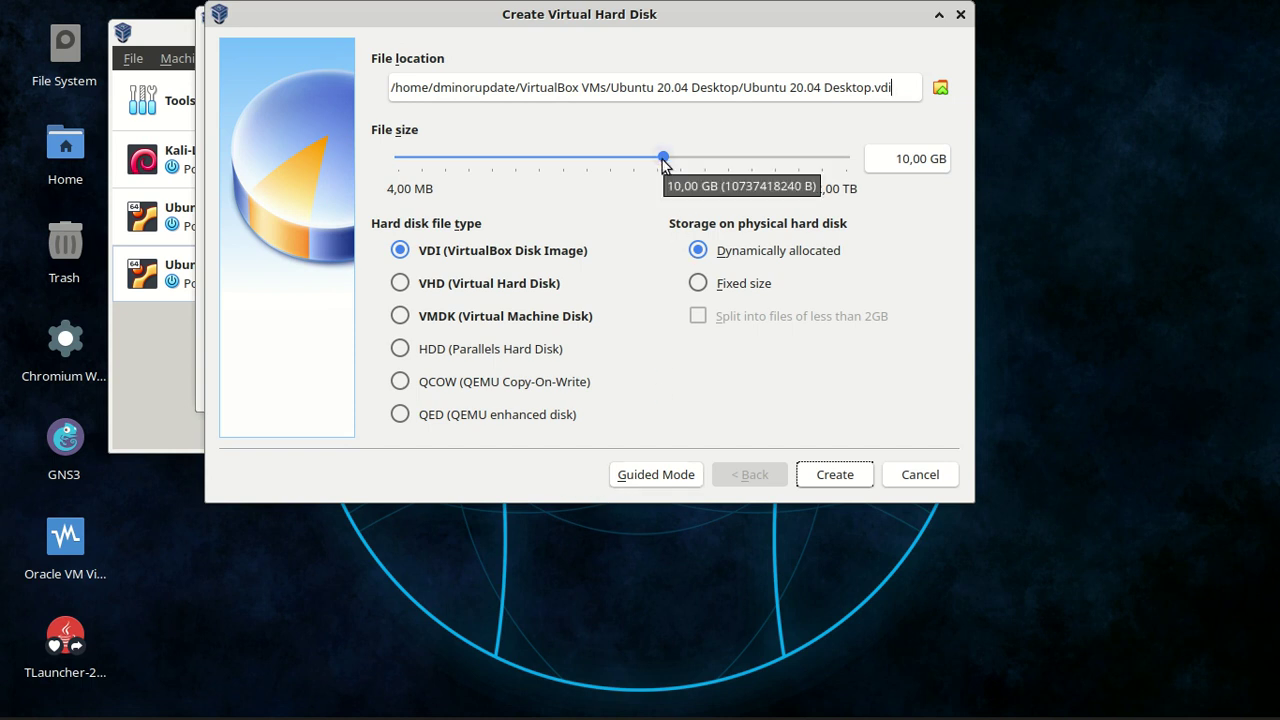
{"action": "left_click_drag", "start_coordinate": [663, 163], "coordinate": [692, 163]}
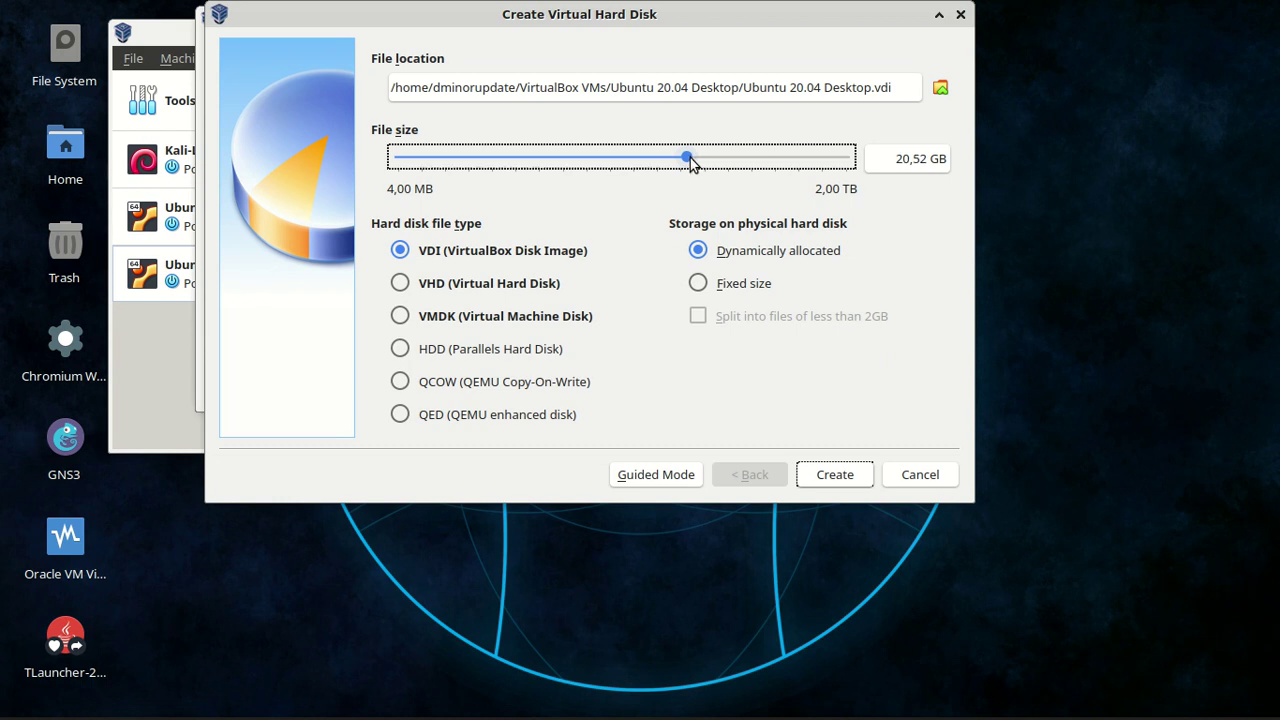
{"action": "left_click", "coordinate": [835, 475]}
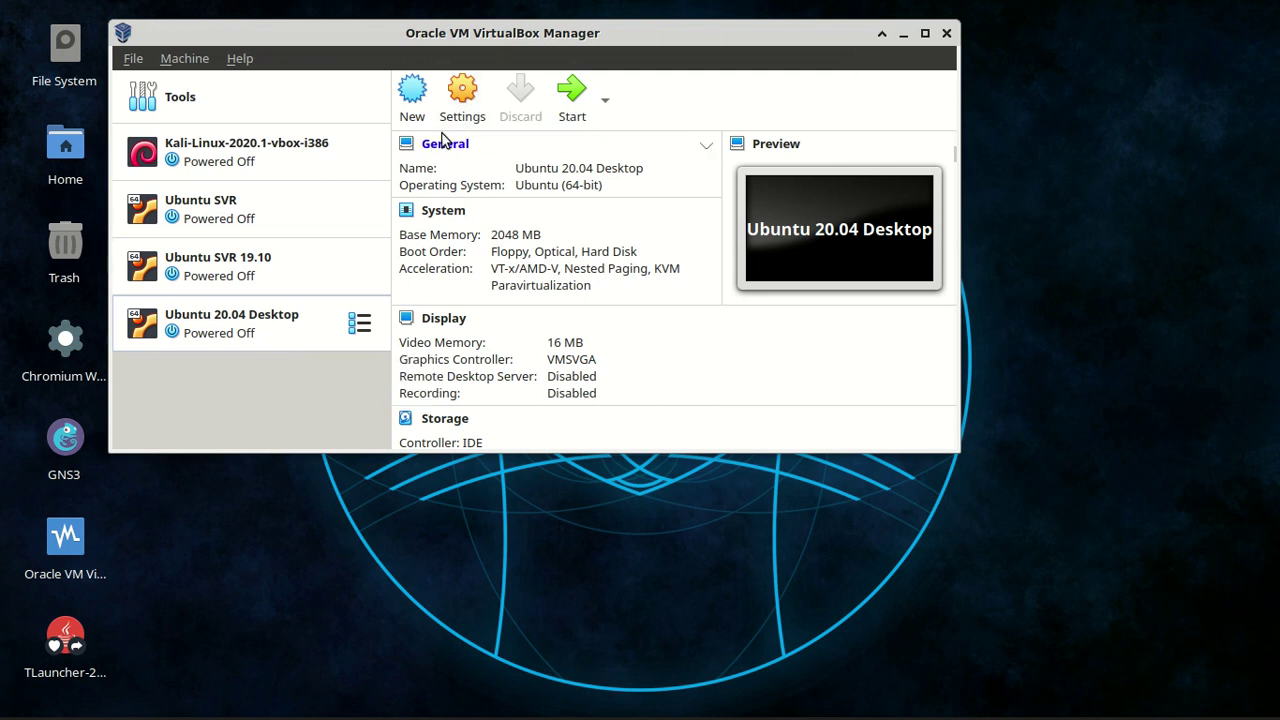
- Attach network adapter 1 of the Ubuntu 20.04 Desktop machine to a Bridged Adapter using wlx00e0212e0790, and save the settings
{"action": "left_click", "coordinate": [472, 112]}
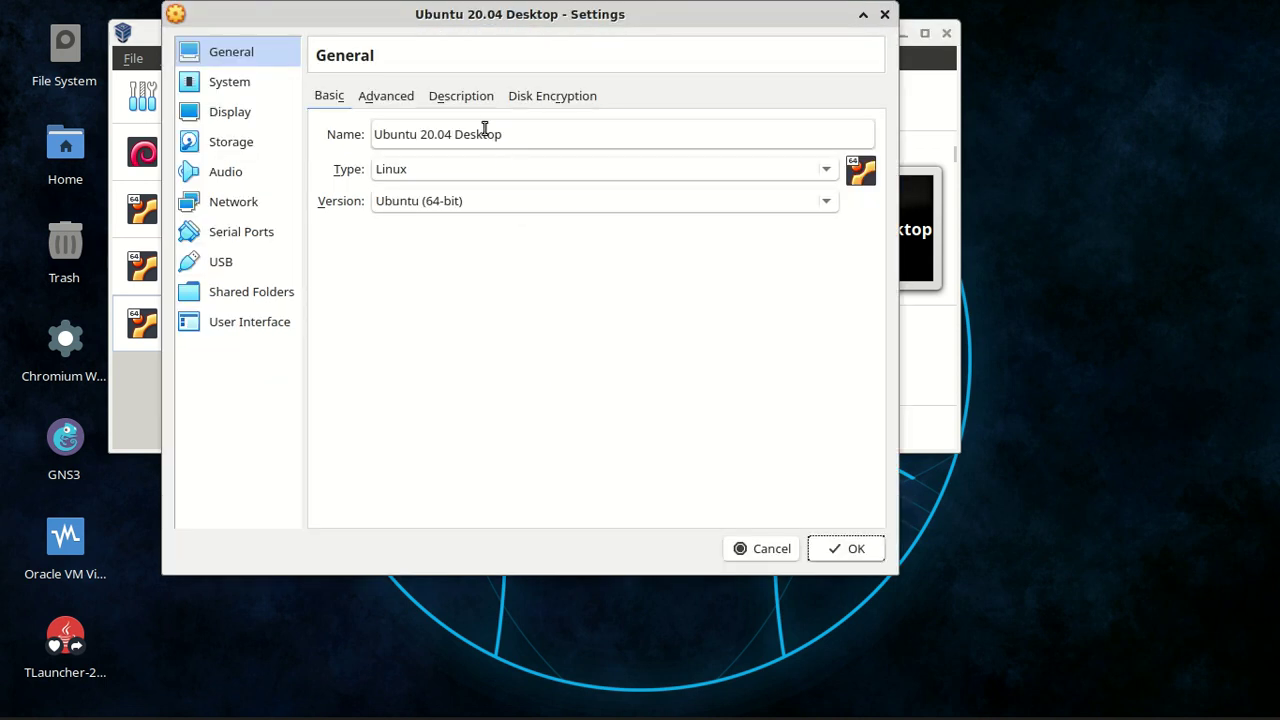
{"action": "left_click", "coordinate": [236, 204]}
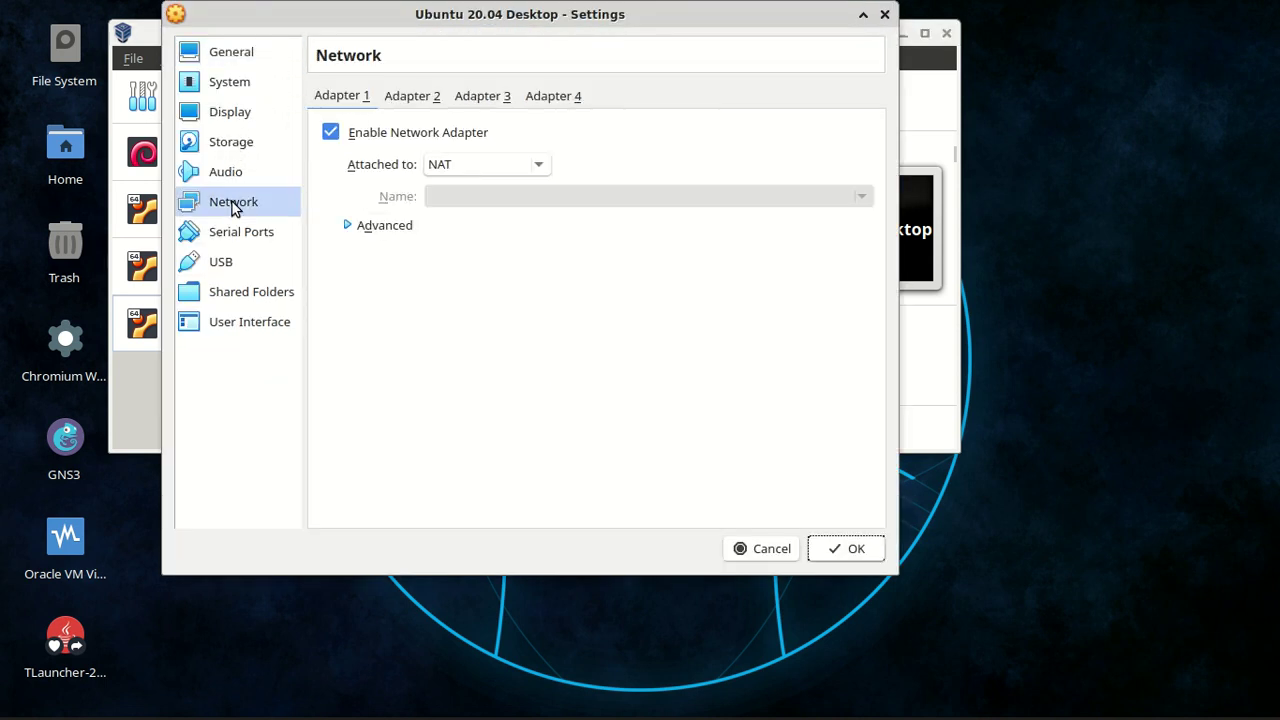
{"action": "left_click", "coordinate": [476, 170]}
{"action": "left_click", "coordinate": [494, 193]}
{"action": "left_click", "coordinate": [502, 204]}
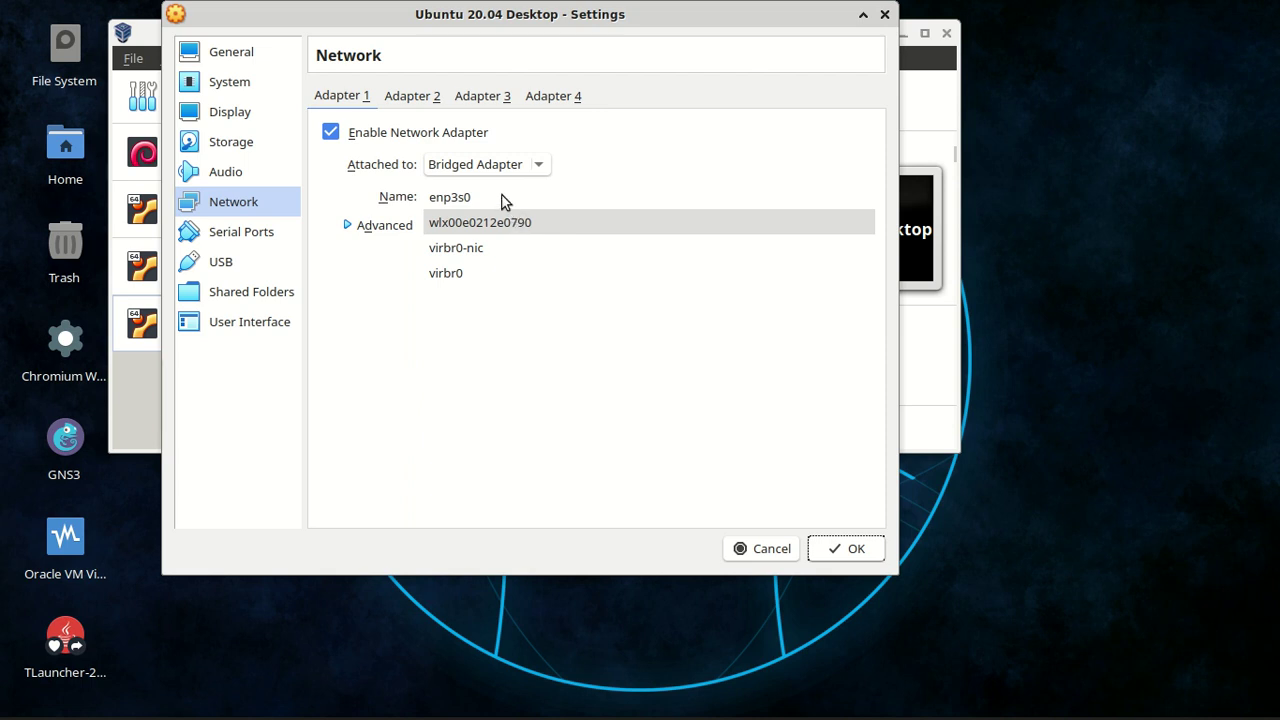
{"action": "left_click", "coordinate": [512, 222]}
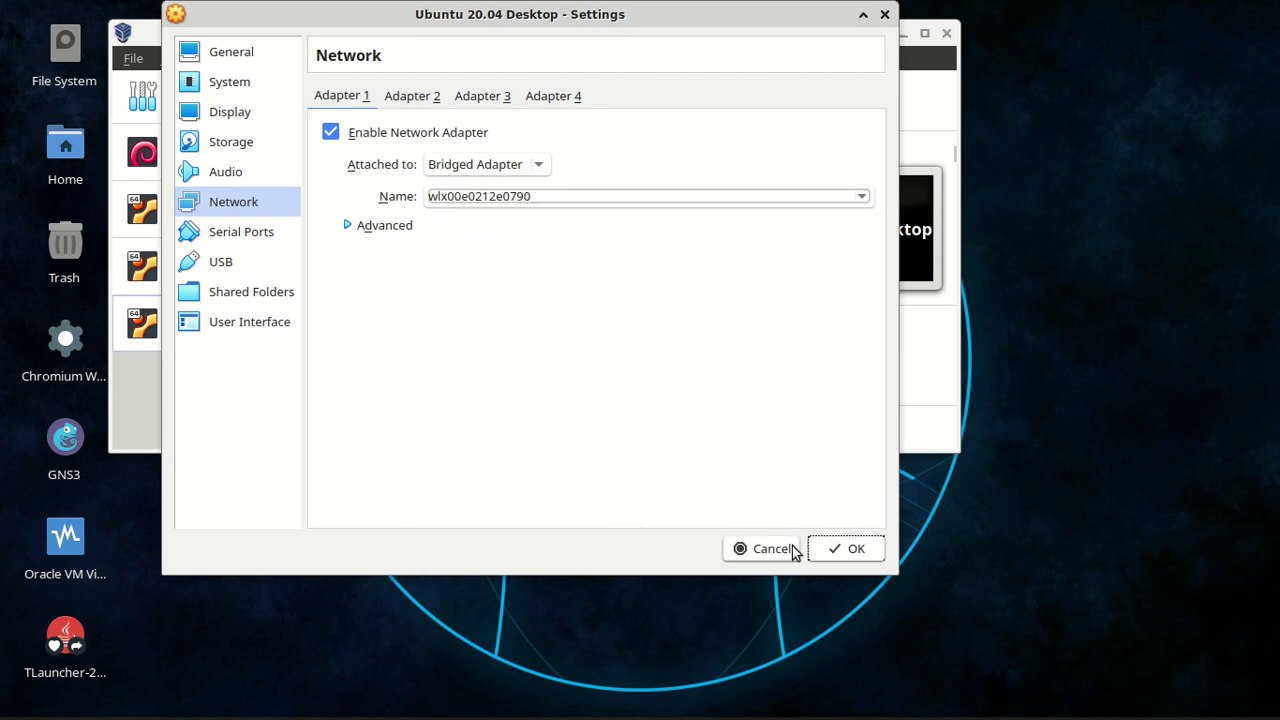
{"action": "left_click", "coordinate": [853, 550]}
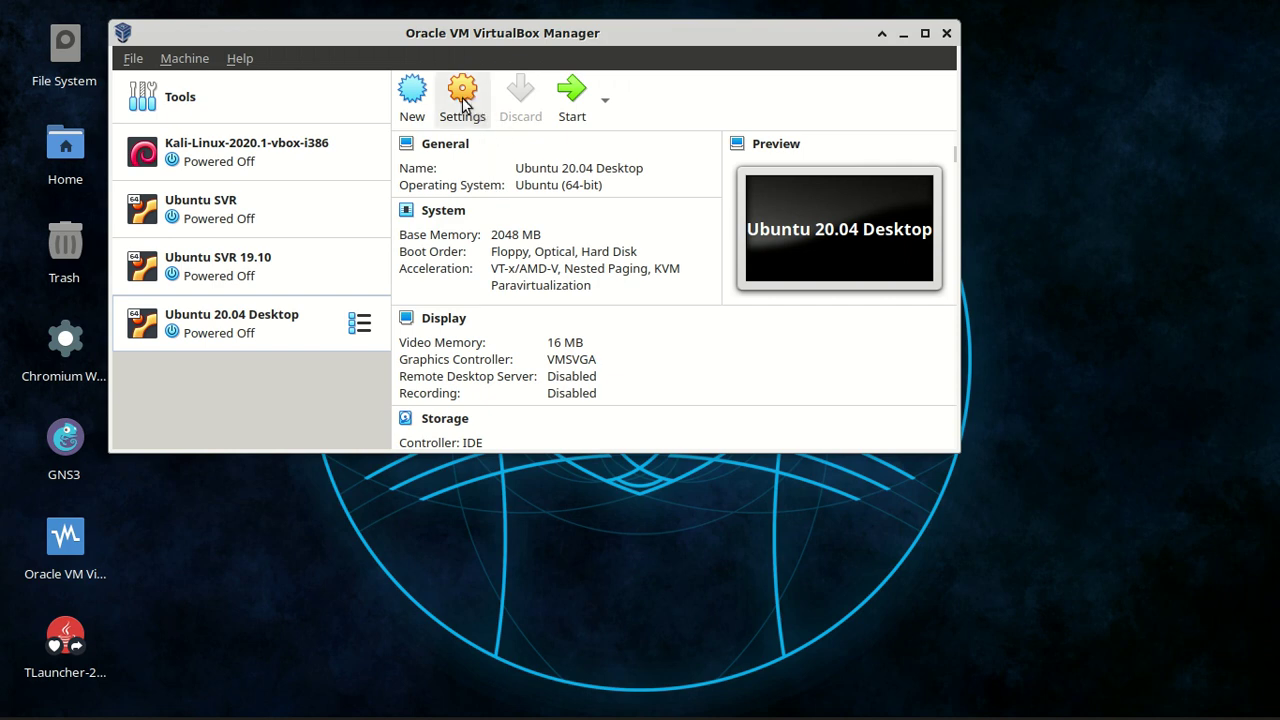
- Open the Ubuntu 20.04 Desktop machine's storage settings and examine the IDE and SATA controllers with their attached devices
{"action": "key", "text": "ctrl+s"}
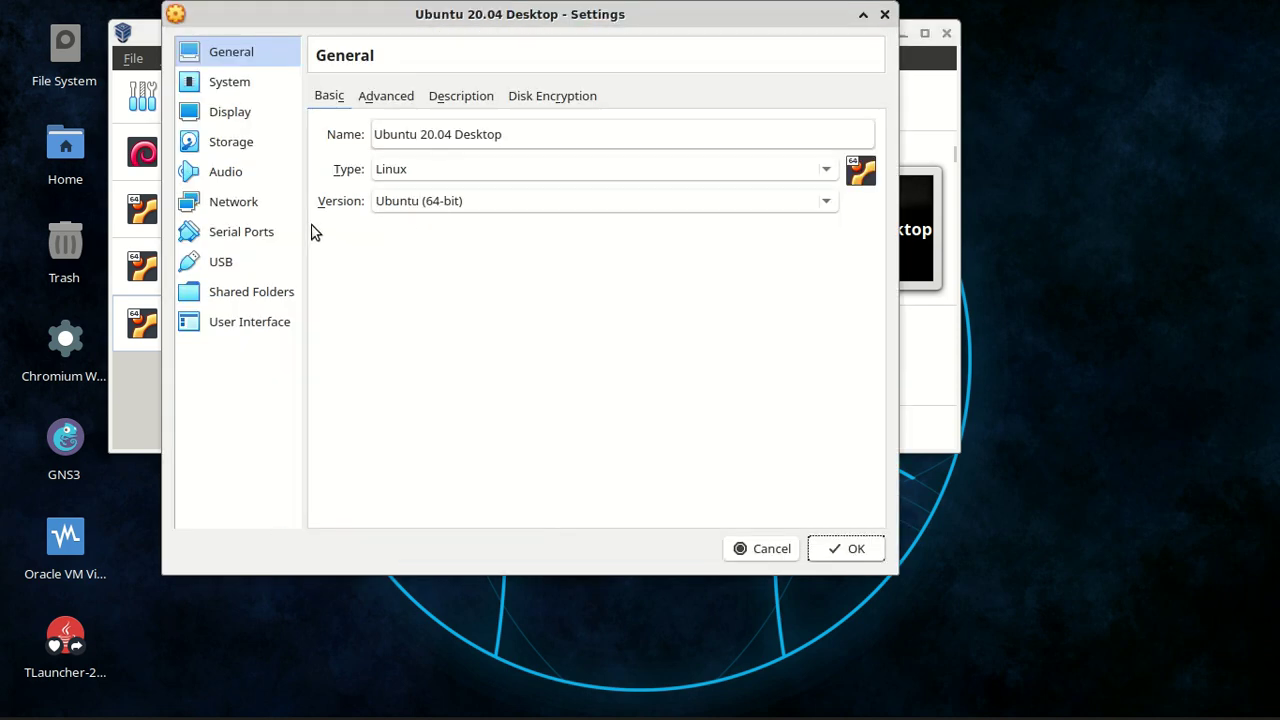
{"action": "left_click", "coordinate": [243, 150]}
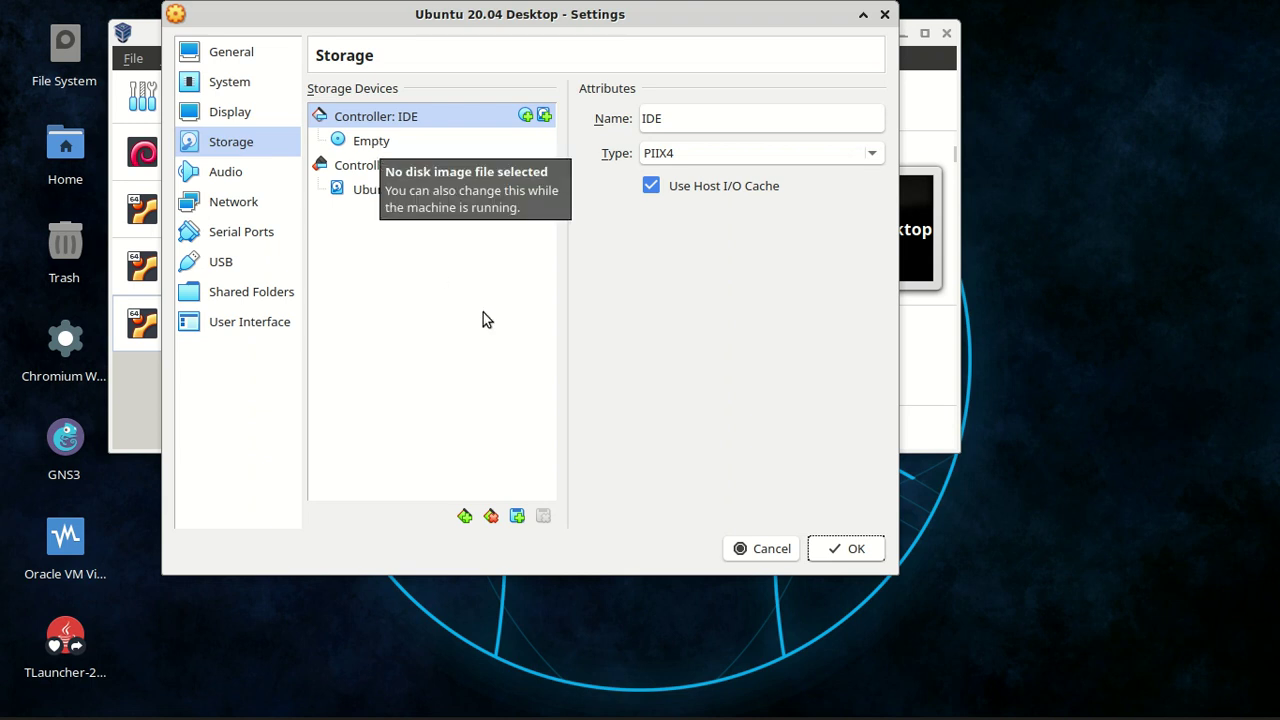
{"action": "left_click", "coordinate": [377, 147]}
{"action": "left_click_drag", "start_coordinate": [377, 147], "coordinate": [491, 92]}
{"action": "left_click", "coordinate": [365, 116]}
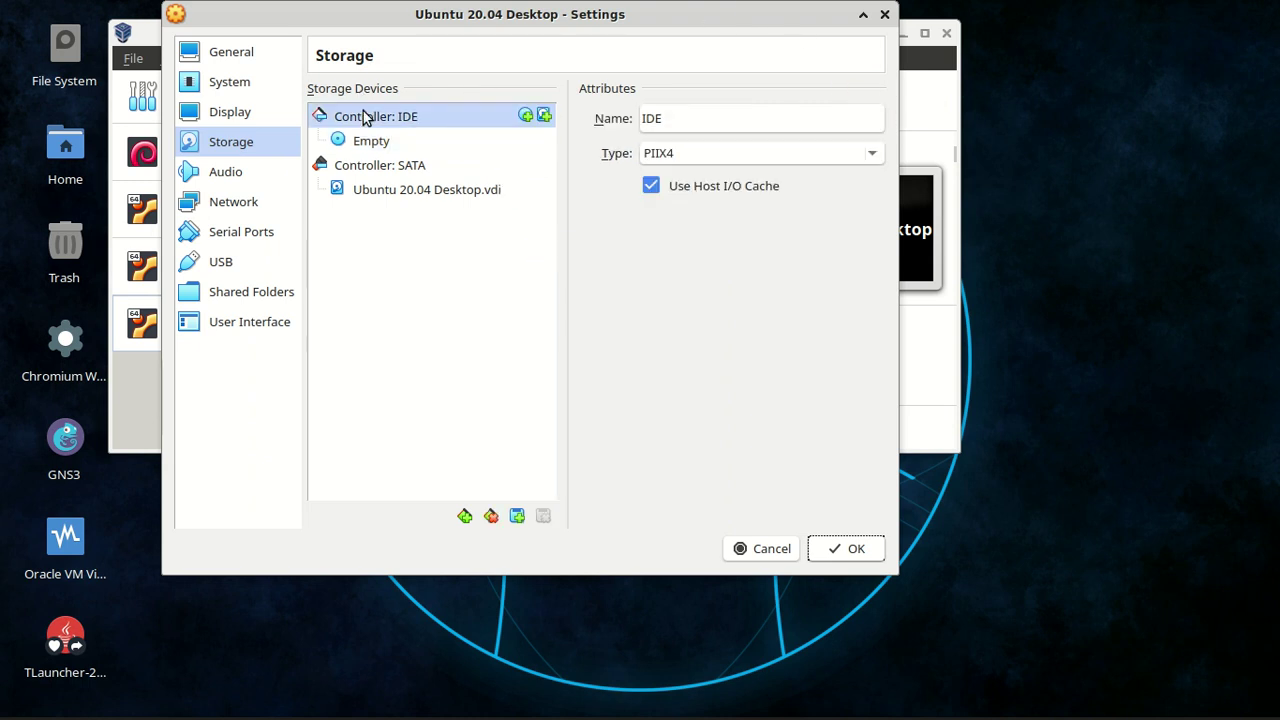
{"action": "left_click", "coordinate": [385, 170]}
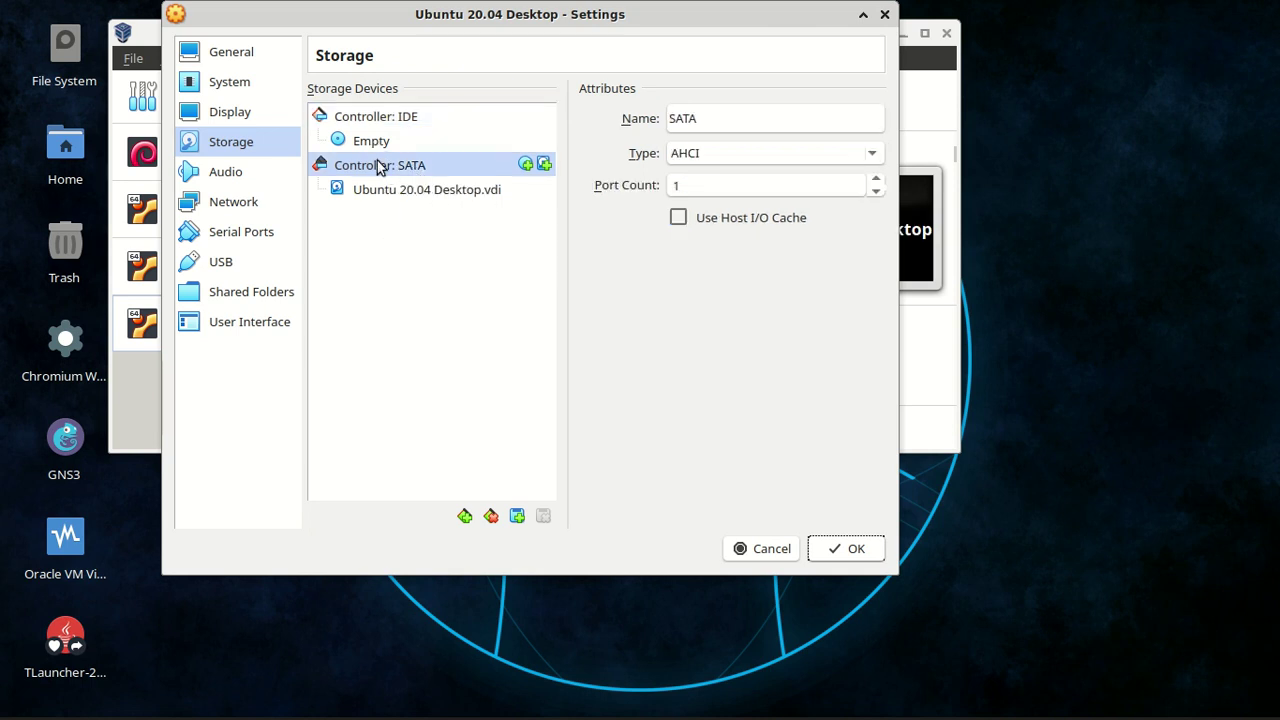
{"action": "left_click", "coordinate": [390, 194]}
{"action": "left_click_drag", "start_coordinate": [390, 194], "coordinate": [384, 167]}
{"action": "left_click", "coordinate": [375, 120]}
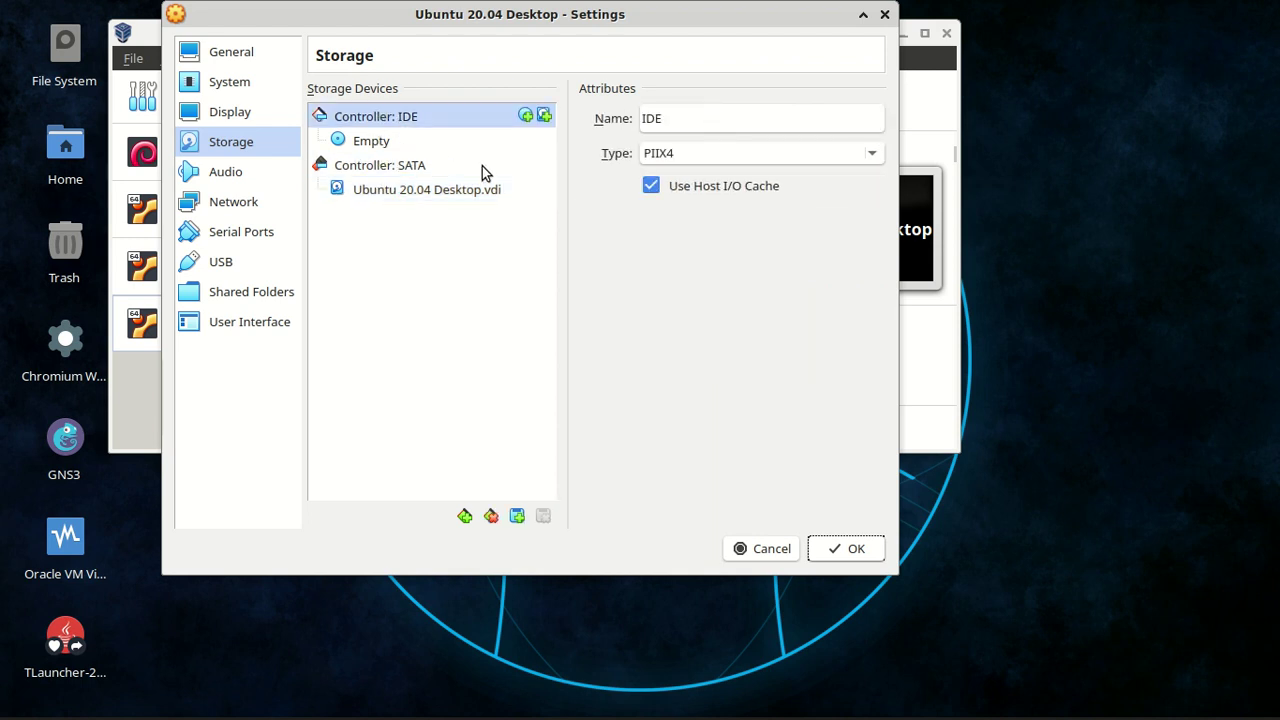
- Load ubuntu-20.04-desktop-amd64.iso from the Downloads folder into the empty IDE optical drive and save the settings
{"action": "left_click", "coordinate": [368, 142]}
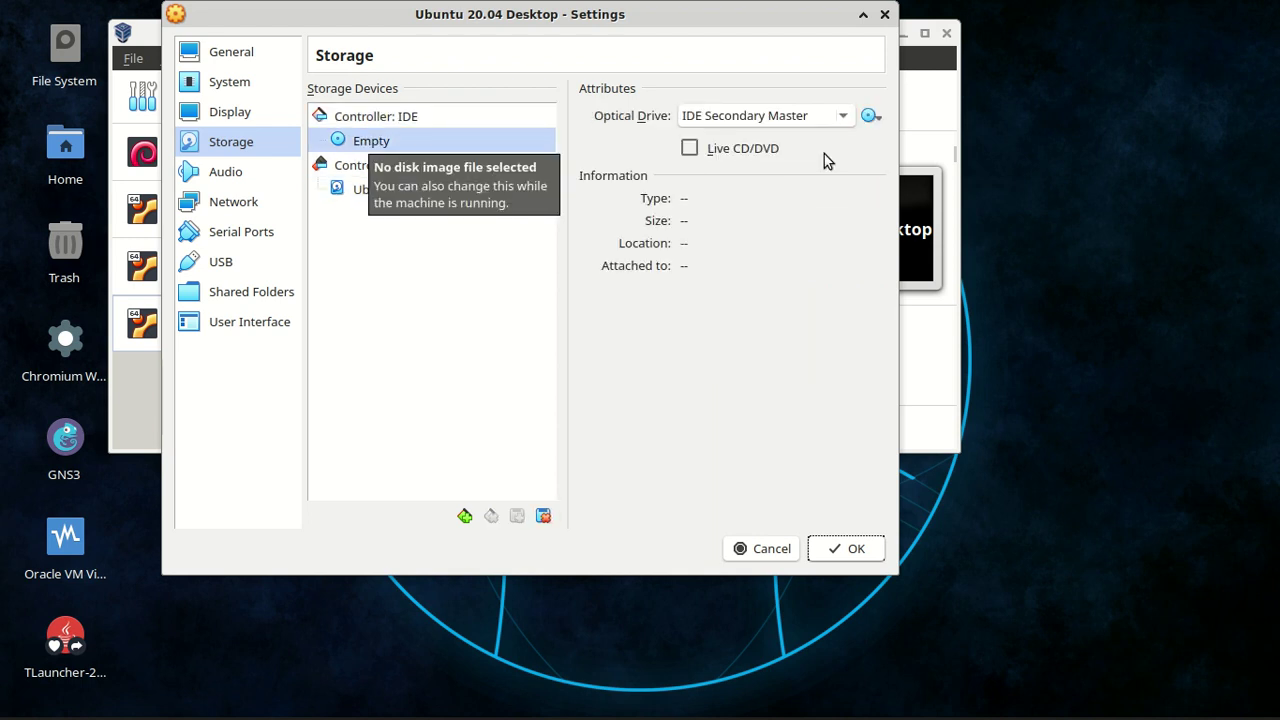
{"action": "left_click", "coordinate": [869, 116]}
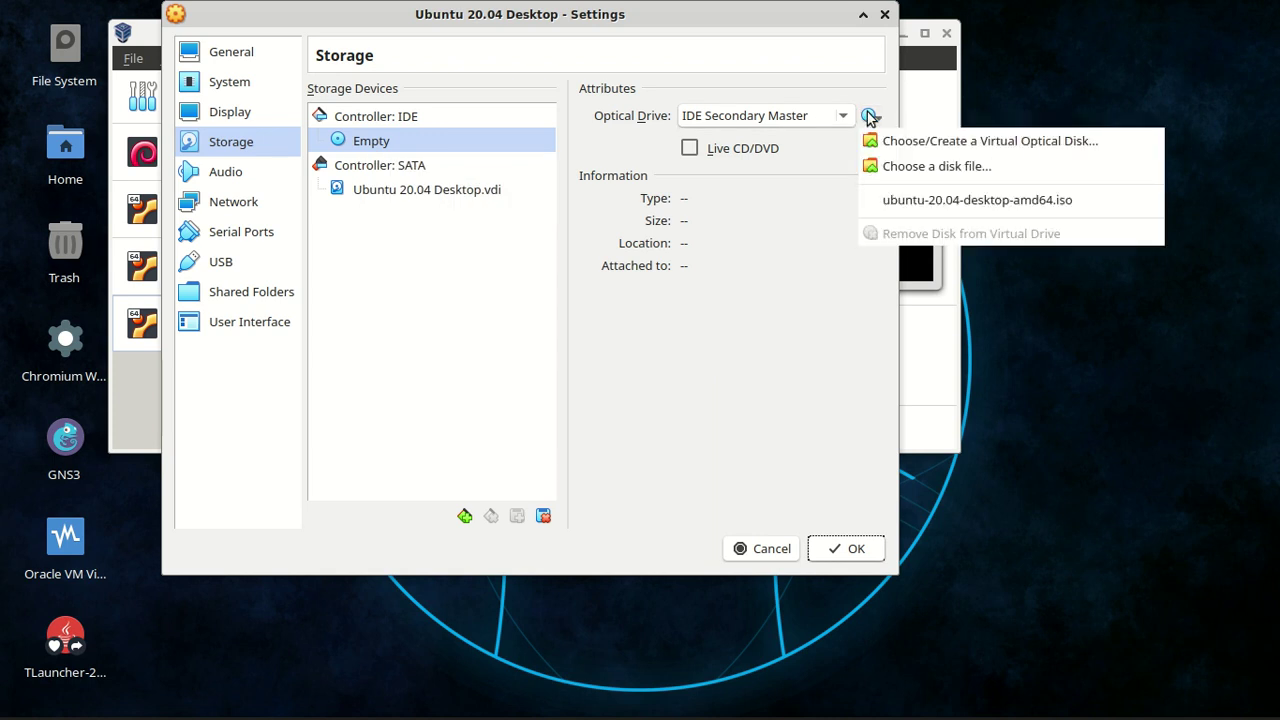
{"action": "left_click", "coordinate": [893, 166]}
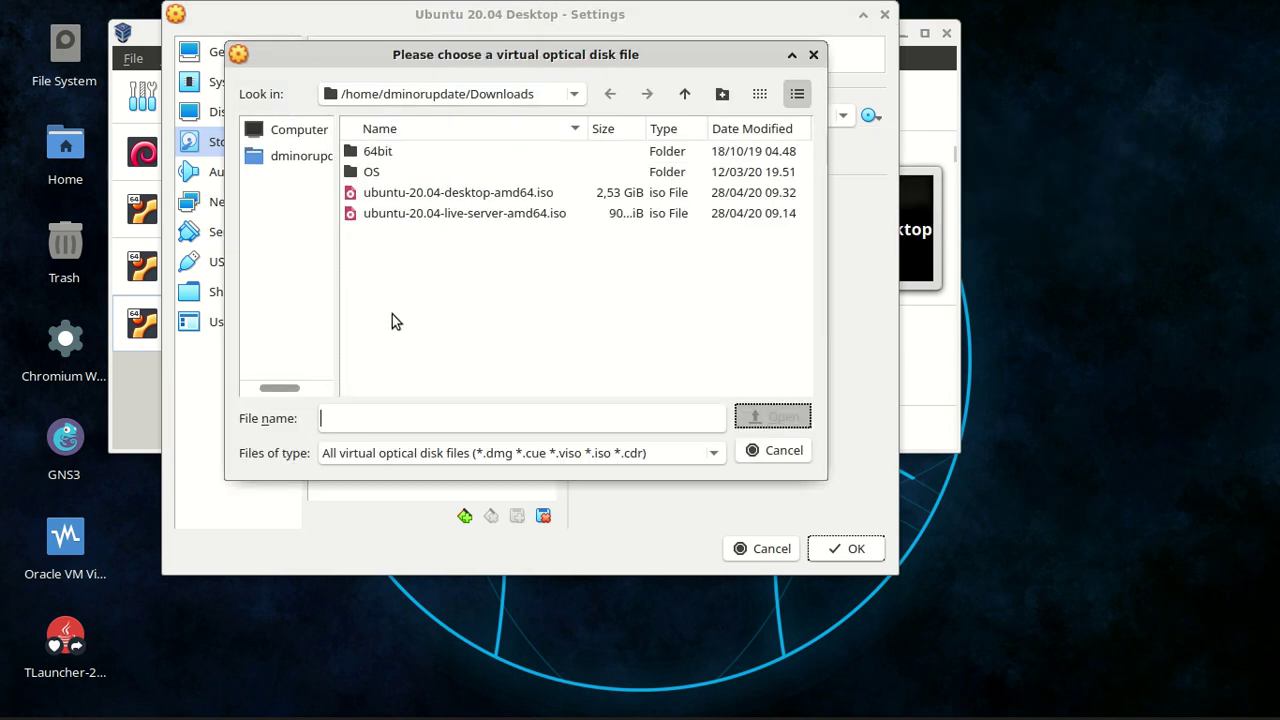
{"action": "left_click", "coordinate": [466, 194]}
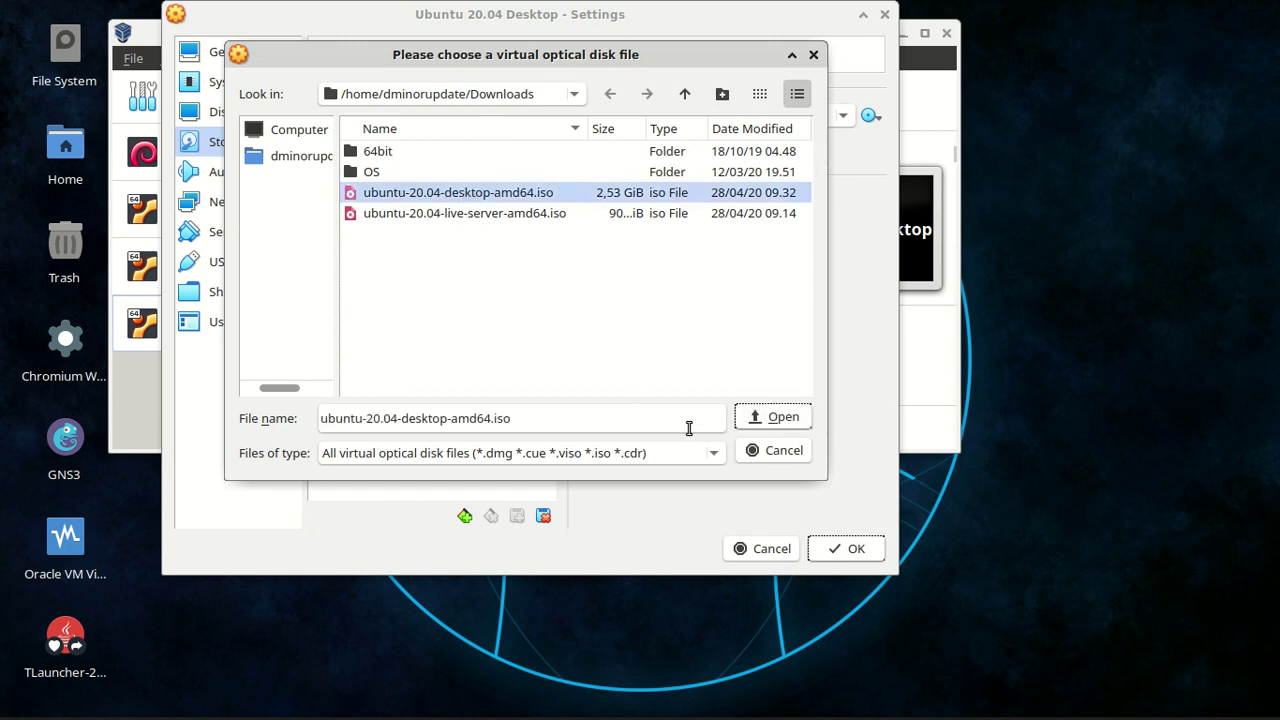
{"action": "left_click", "coordinate": [768, 418]}
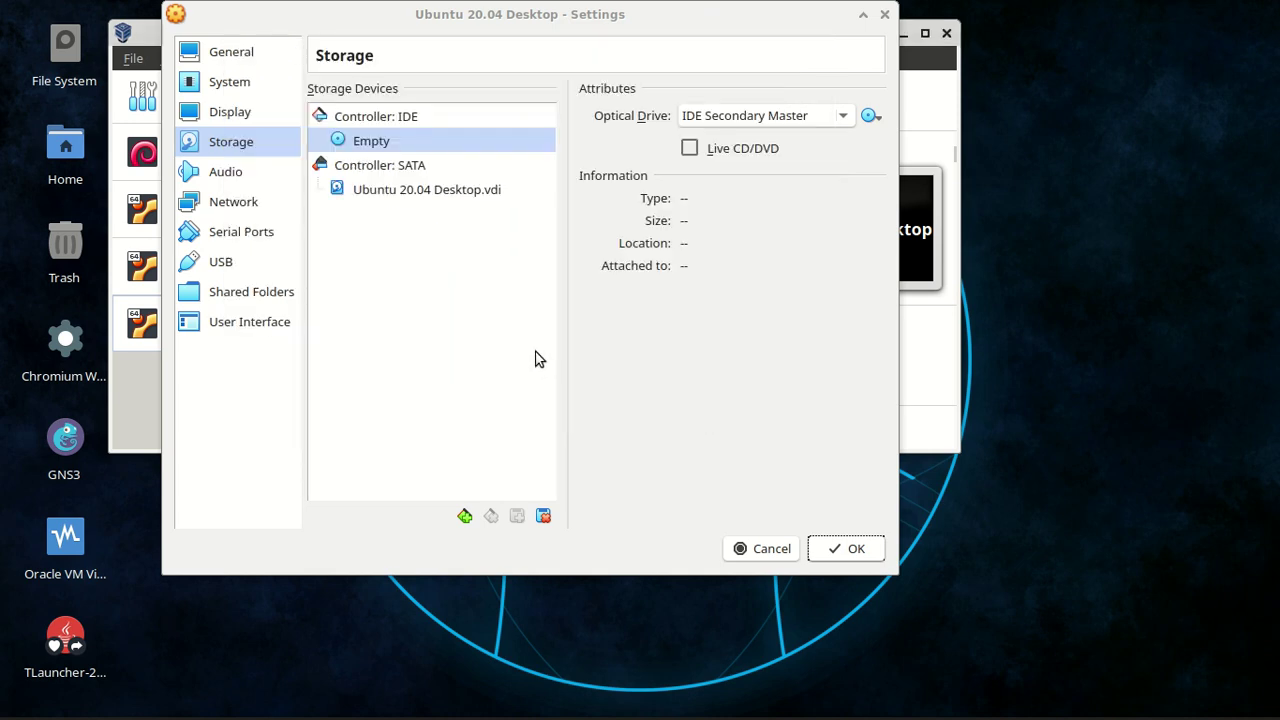
{"action": "left_click", "coordinate": [856, 551]}
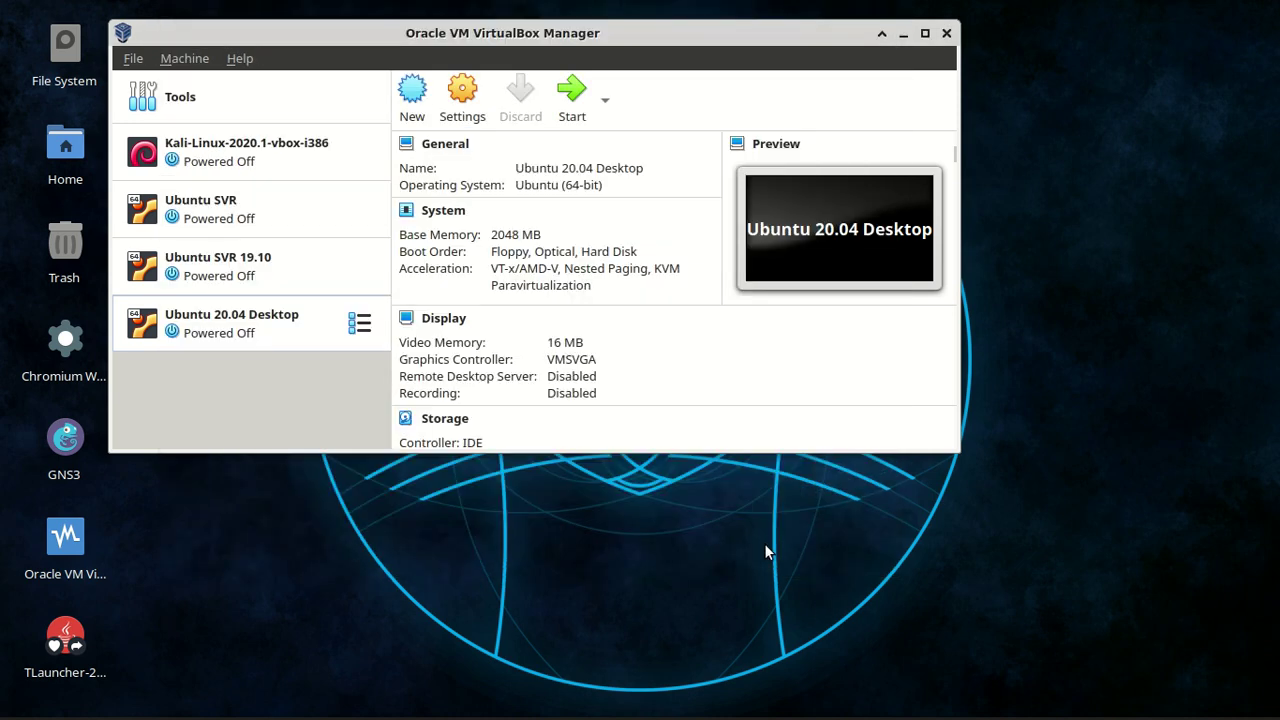
- Start the Ubuntu 20.04 Desktop machine with ubuntu-20.04-desktop-amd64.iso as start-up disk, and maximize its window
{"action": "left_click", "coordinate": [574, 98]}
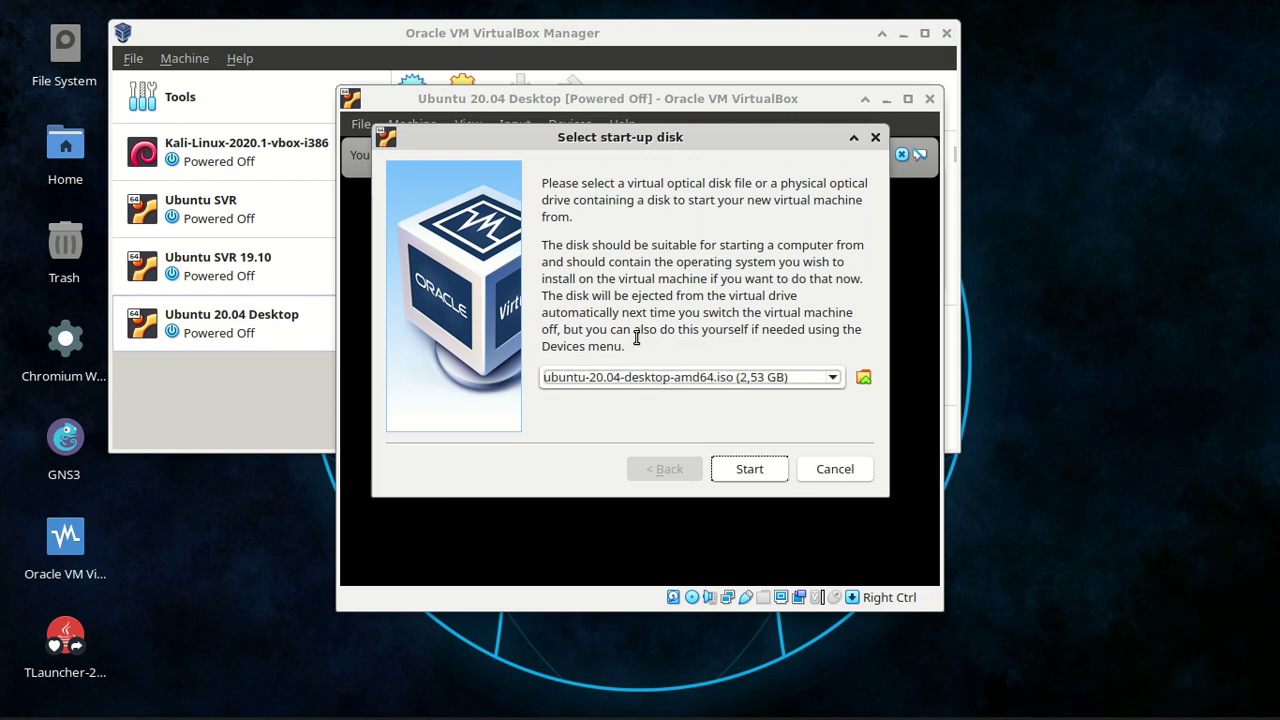
{"action": "left_click", "coordinate": [749, 468]}
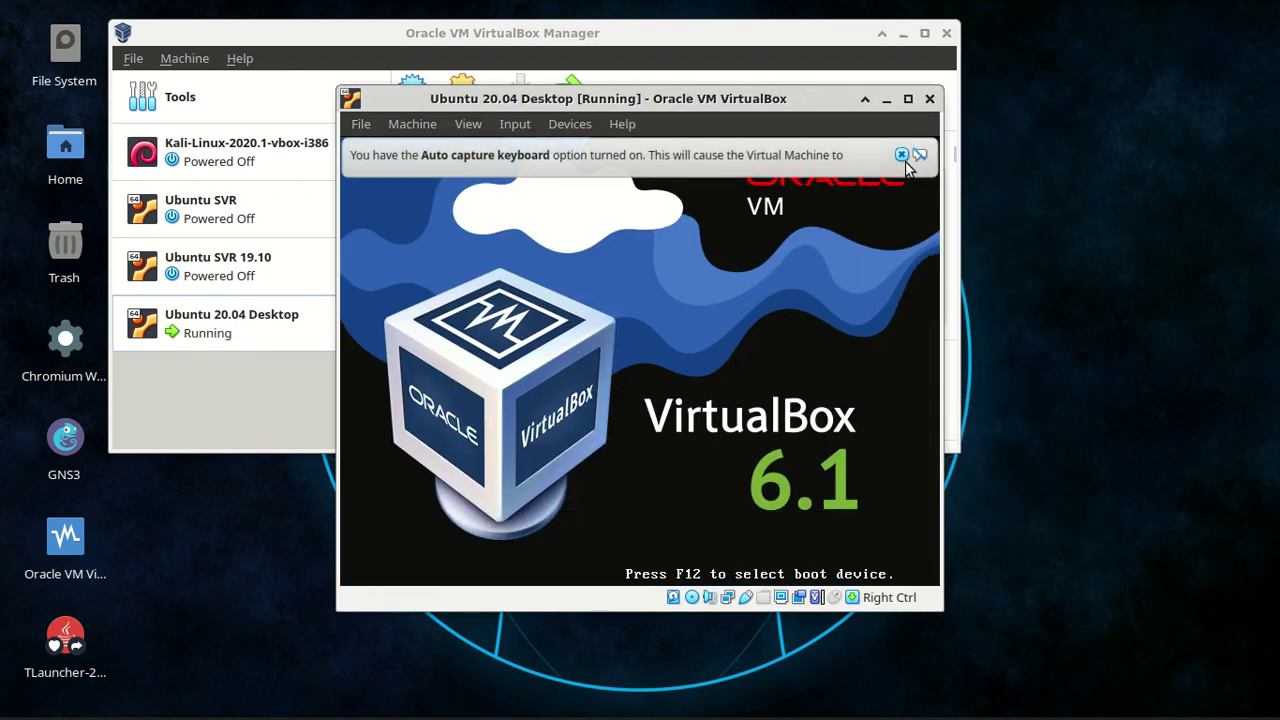
{"action": "left_click", "coordinate": [901, 154]}
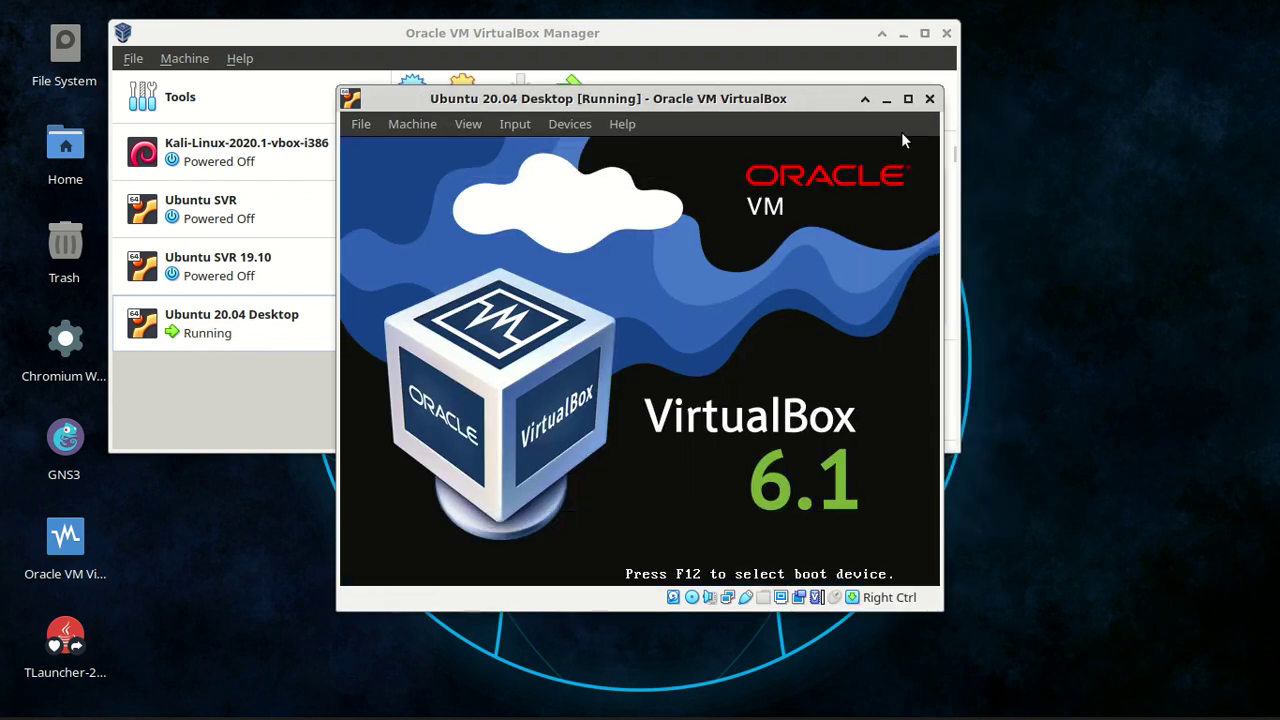
{"action": "left_click", "coordinate": [908, 99]}
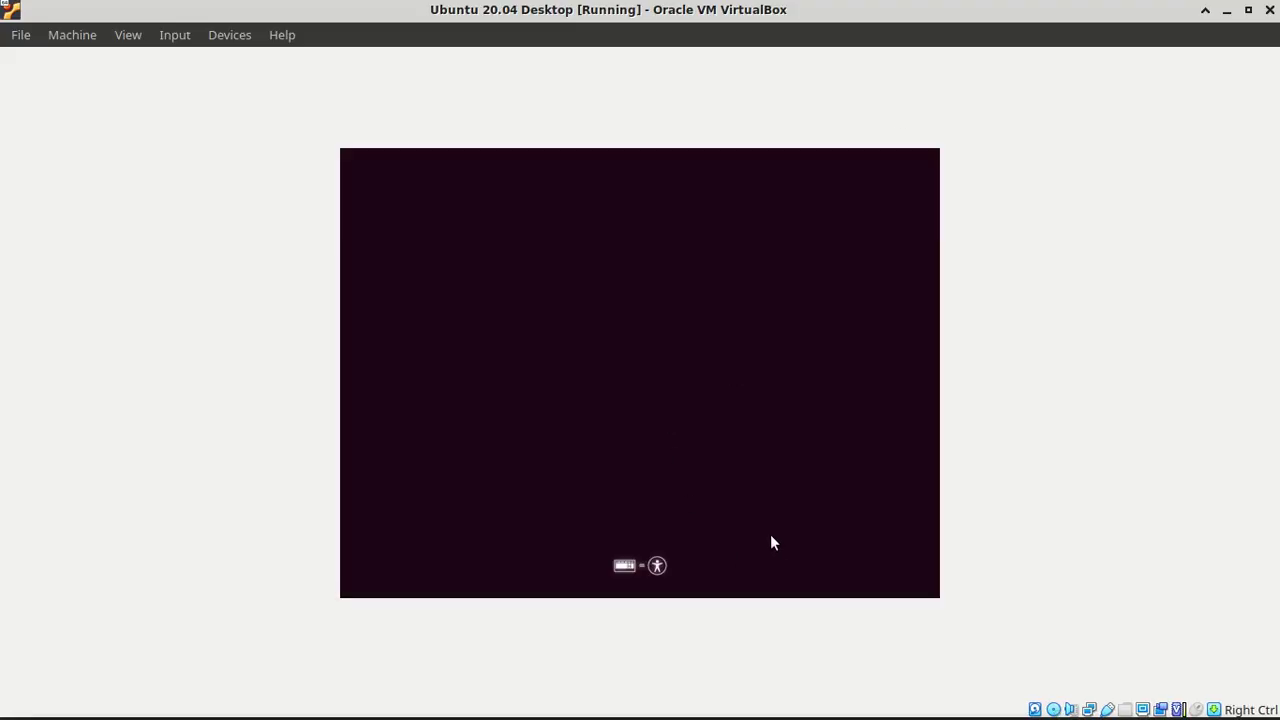
- Try scaling Virtual Screen 1 to 150% and 125%, and restore it to 100%
{"action": "left_click", "coordinate": [131, 36]}
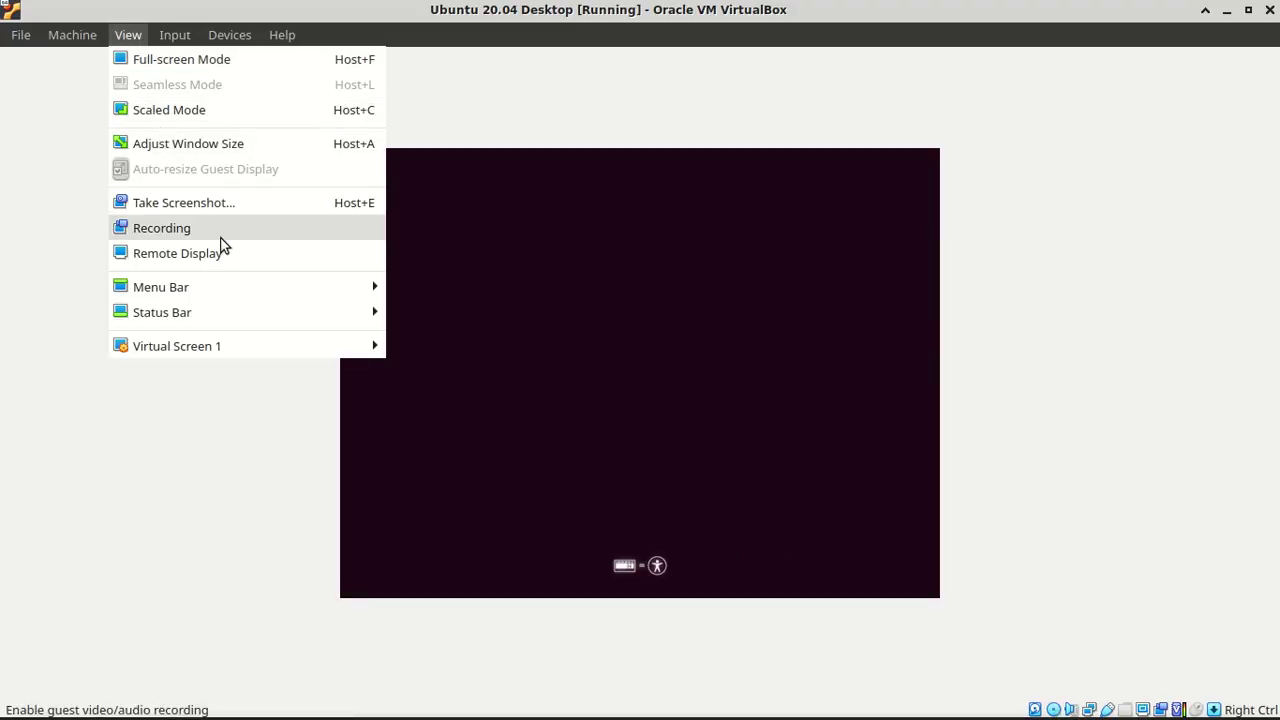
{"action": "mouse_move", "coordinate": [225, 347]}
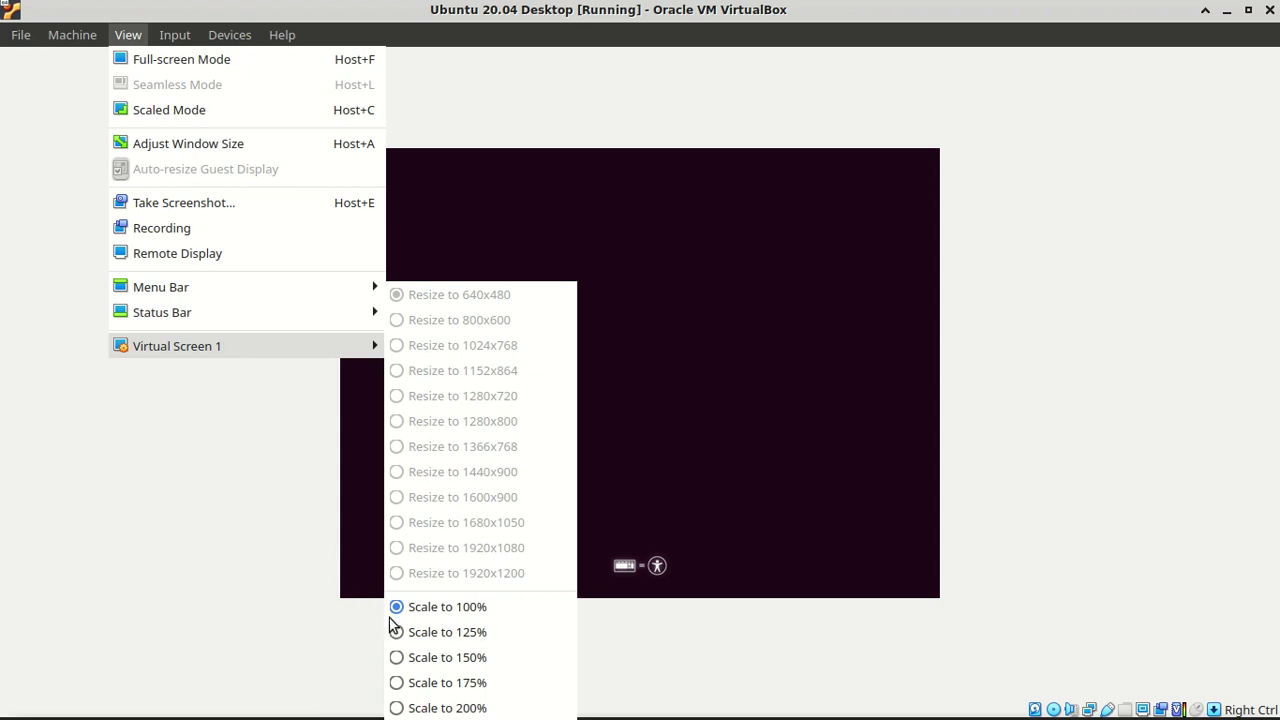
{"action": "left_click", "coordinate": [442, 661]}
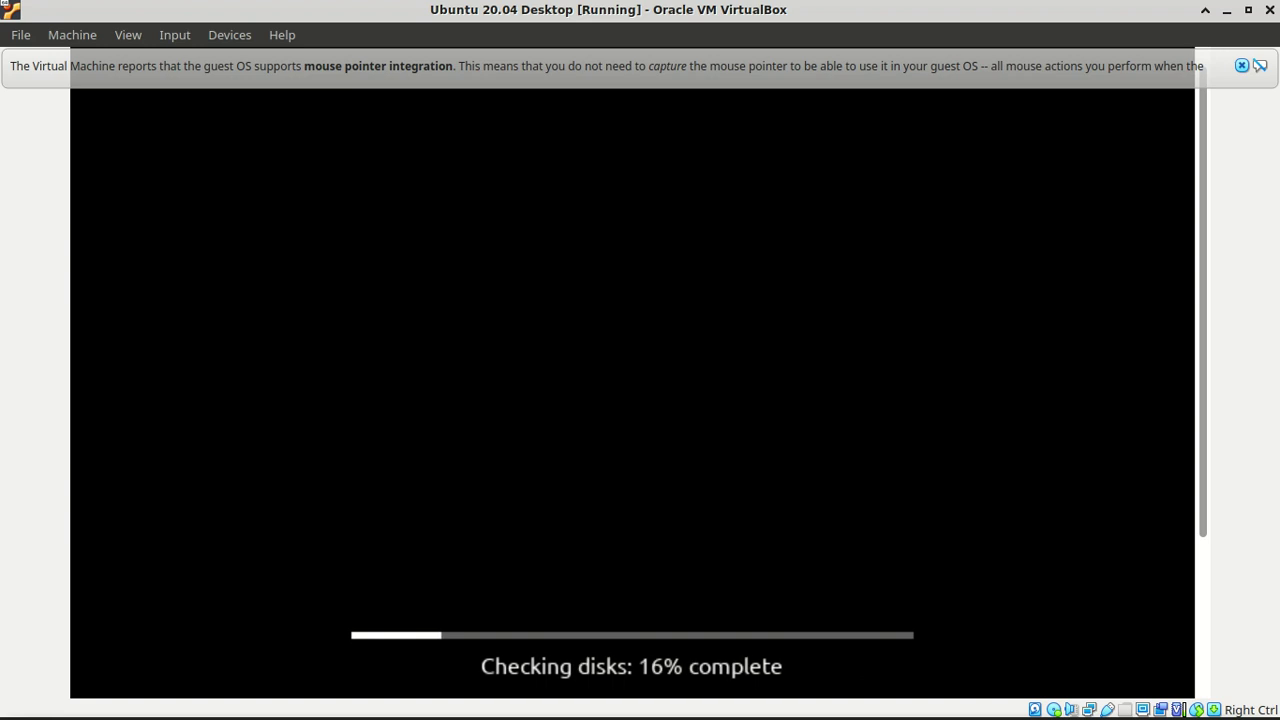
{"action": "left_click", "coordinate": [1241, 66]}
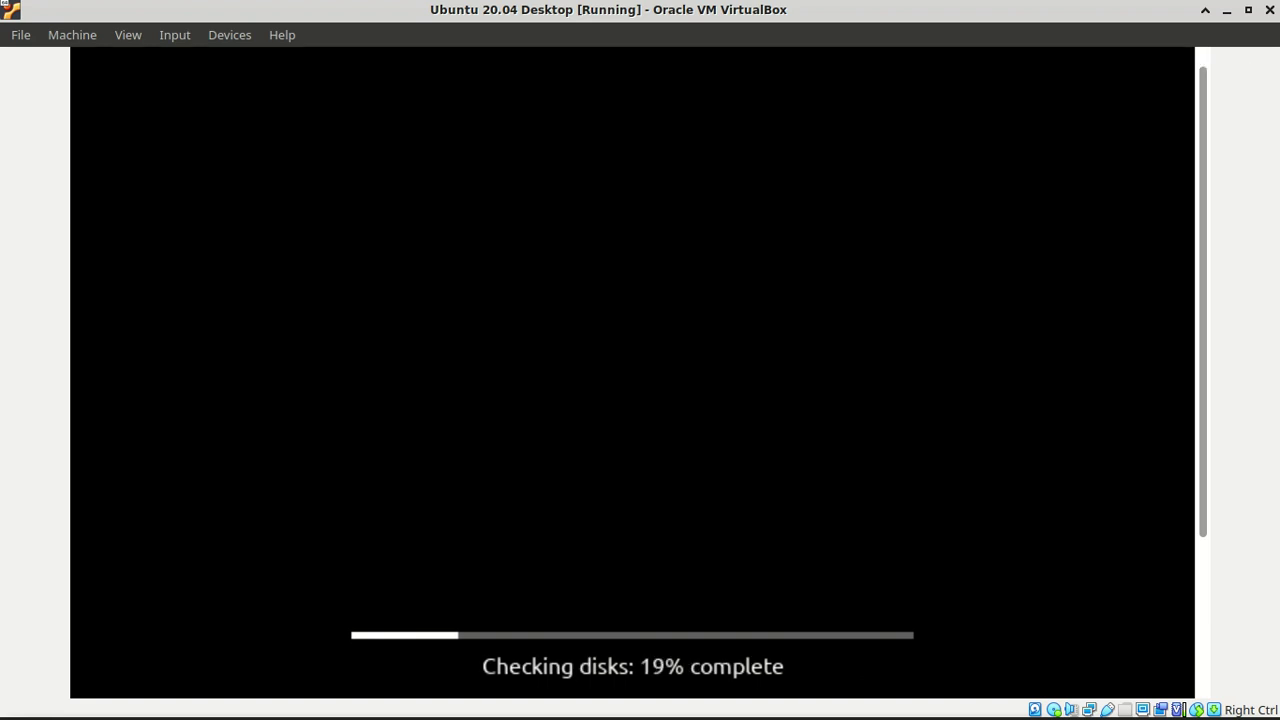
{"action": "left_click", "coordinate": [128, 35]}
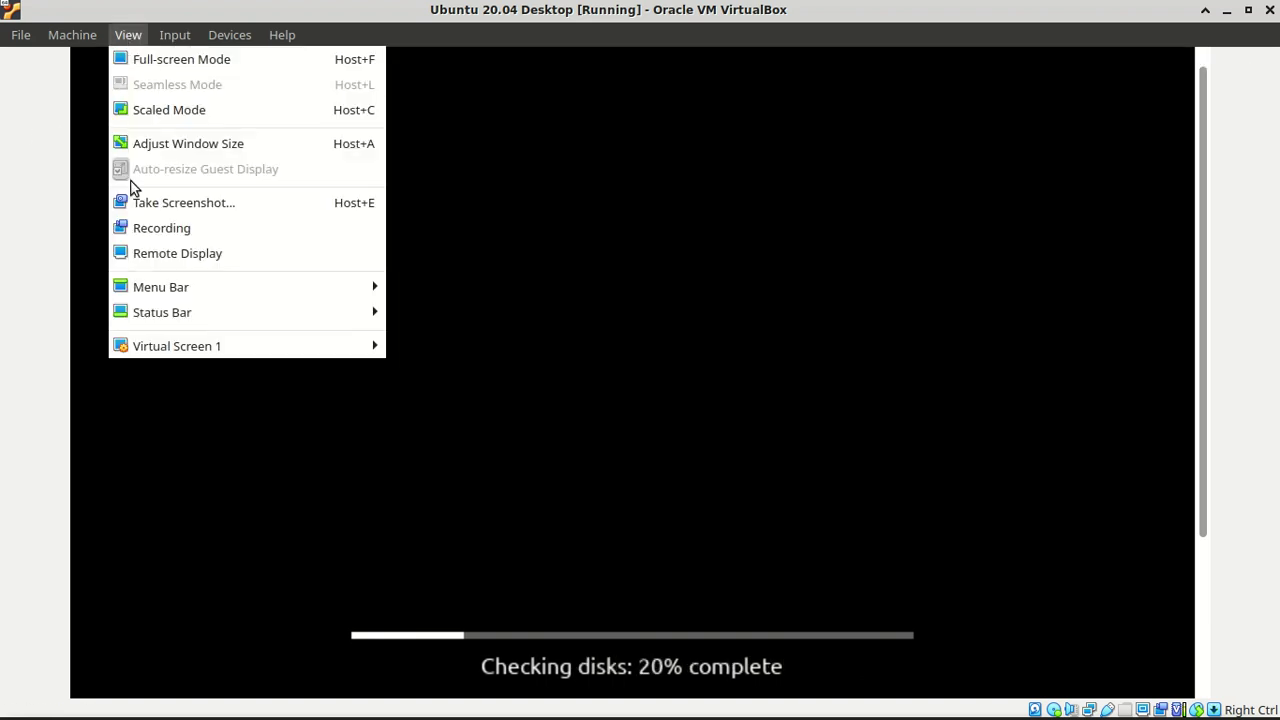
{"action": "mouse_move", "coordinate": [196, 350]}
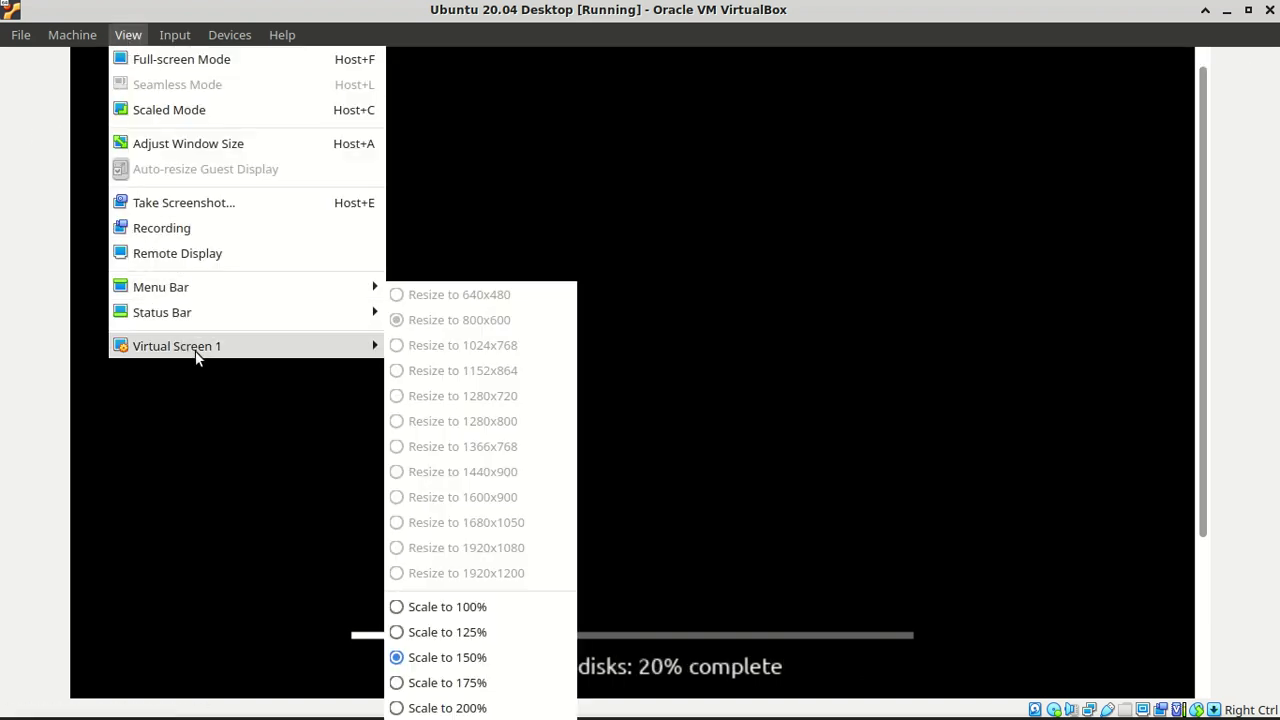
{"action": "left_click", "coordinate": [471, 634]}
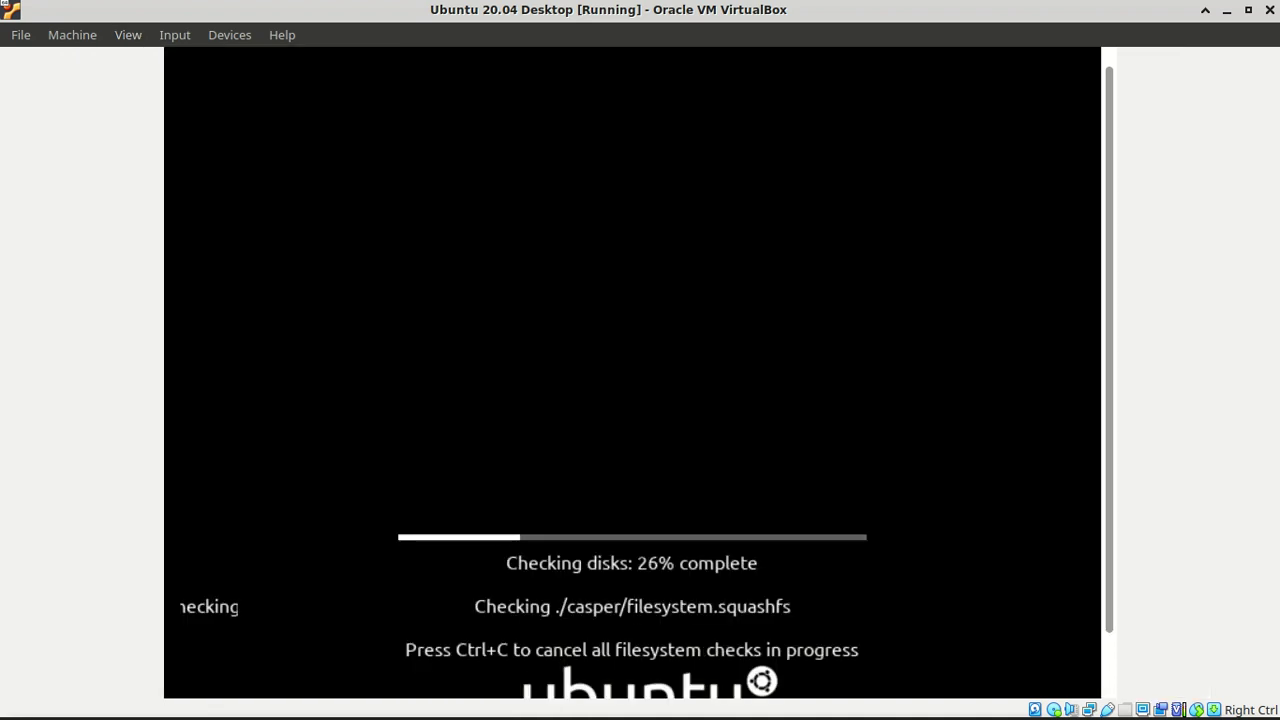
{"action": "left_click", "coordinate": [128, 40]}
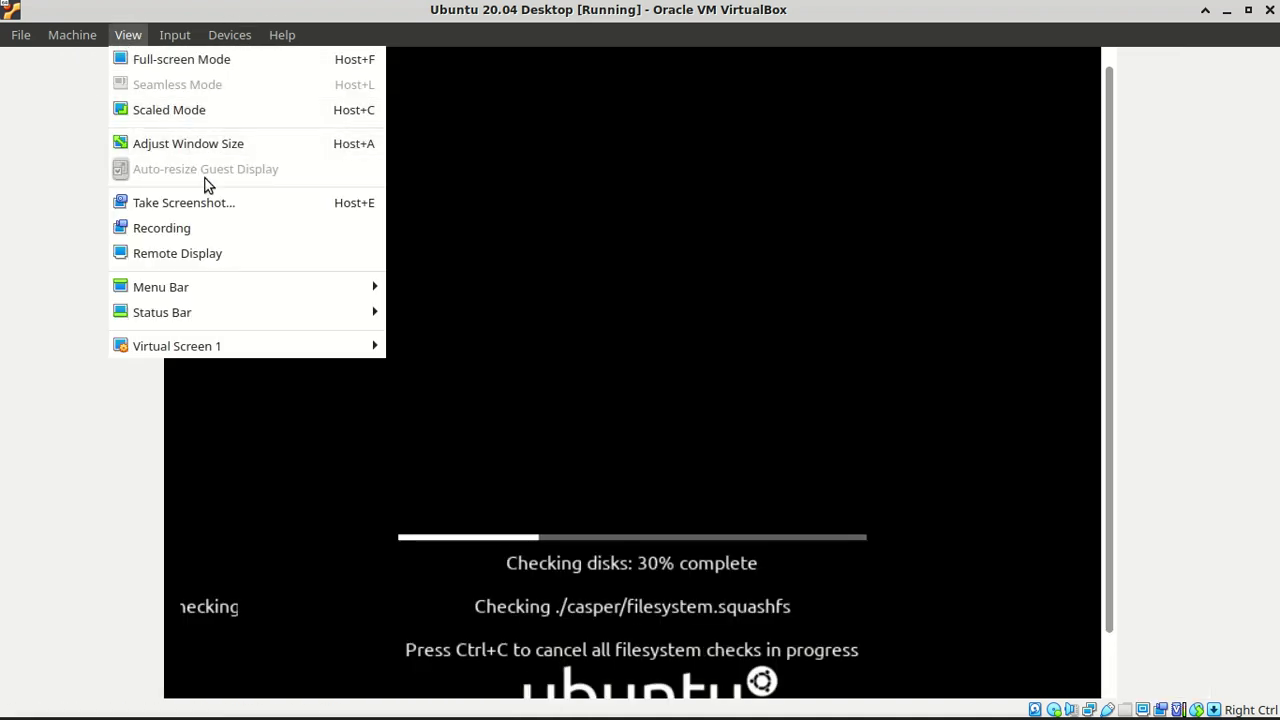
{"action": "mouse_move", "coordinate": [247, 346]}
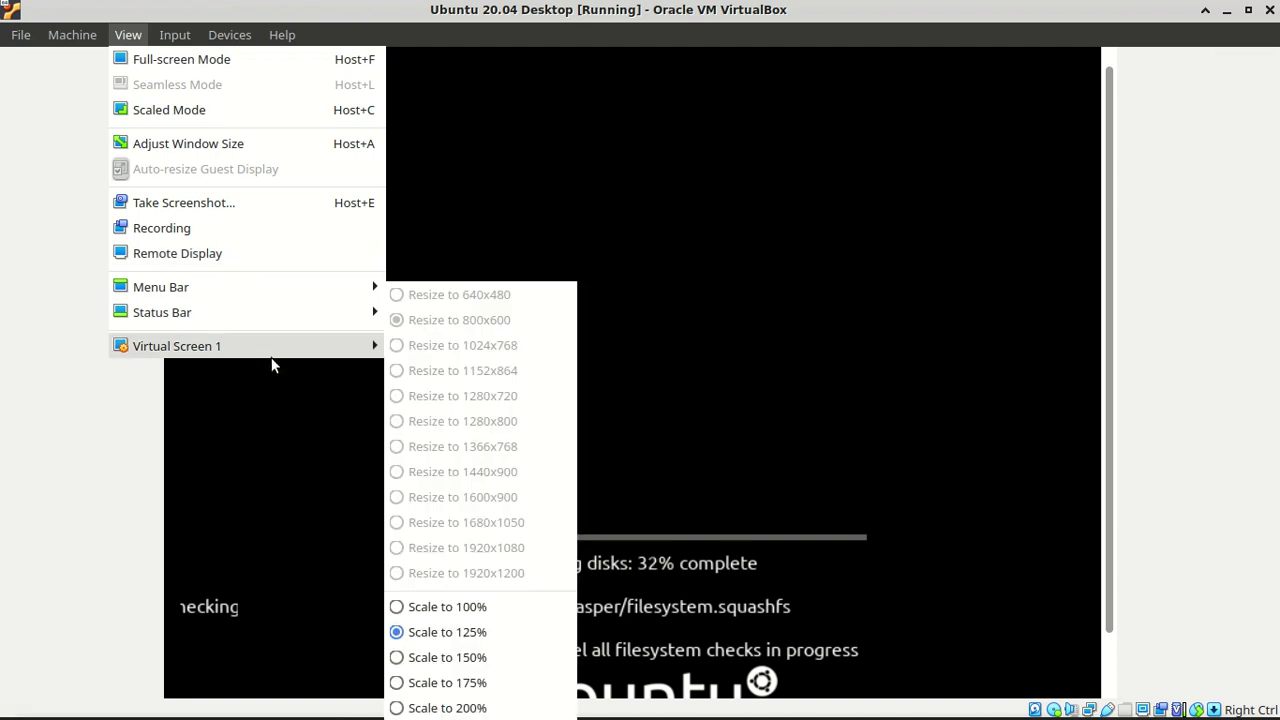
{"action": "left_click", "coordinate": [474, 610]}
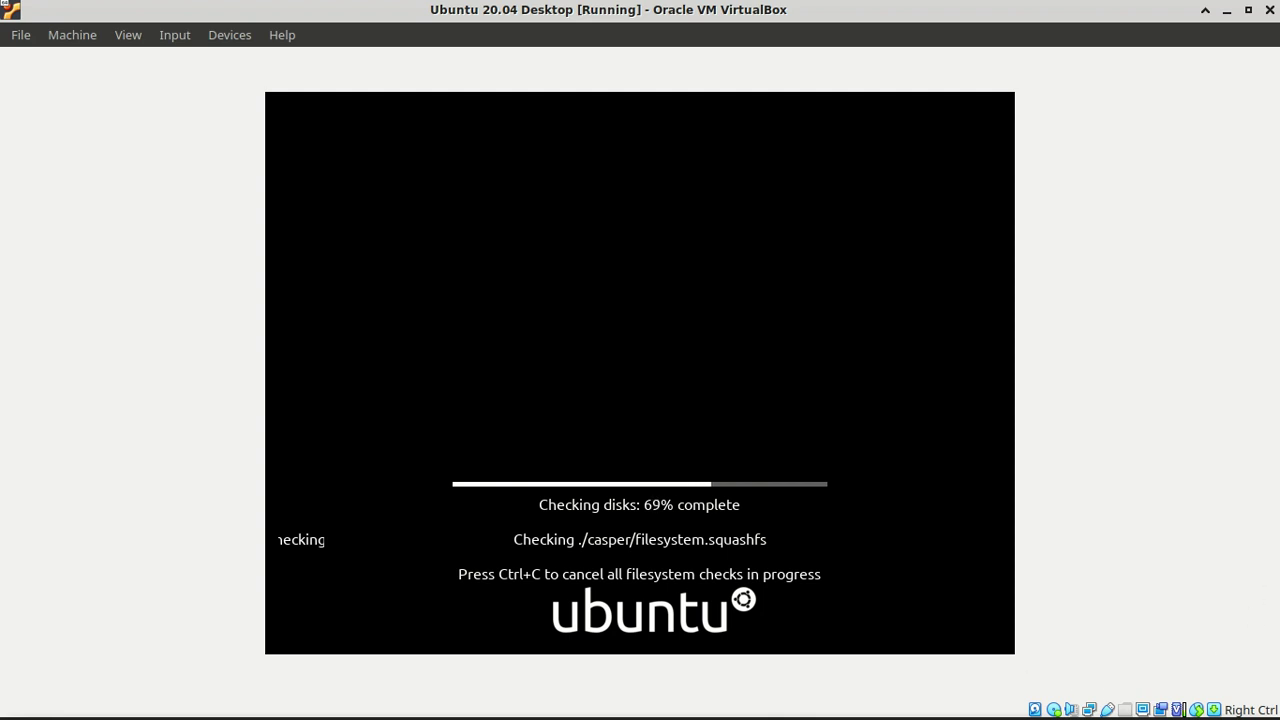
{"action": "left_click", "coordinate": [1248, 10]}
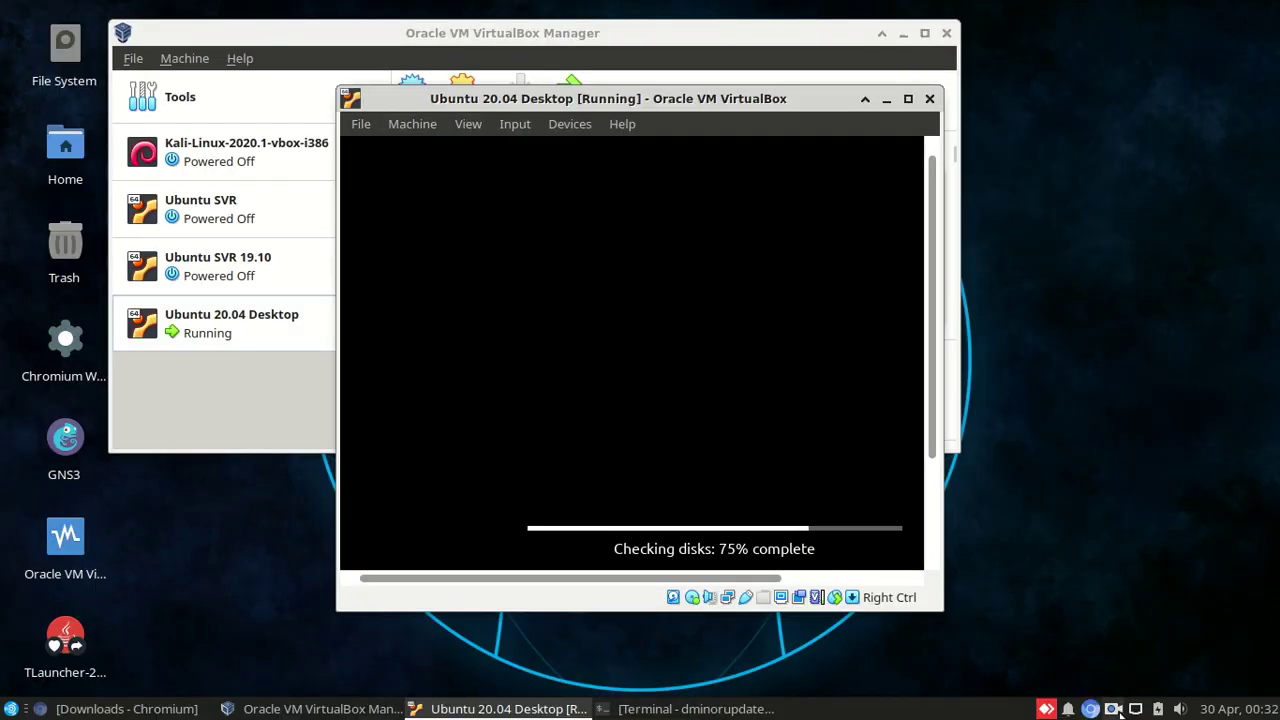
{"action": "left_click", "coordinate": [1114, 708]}
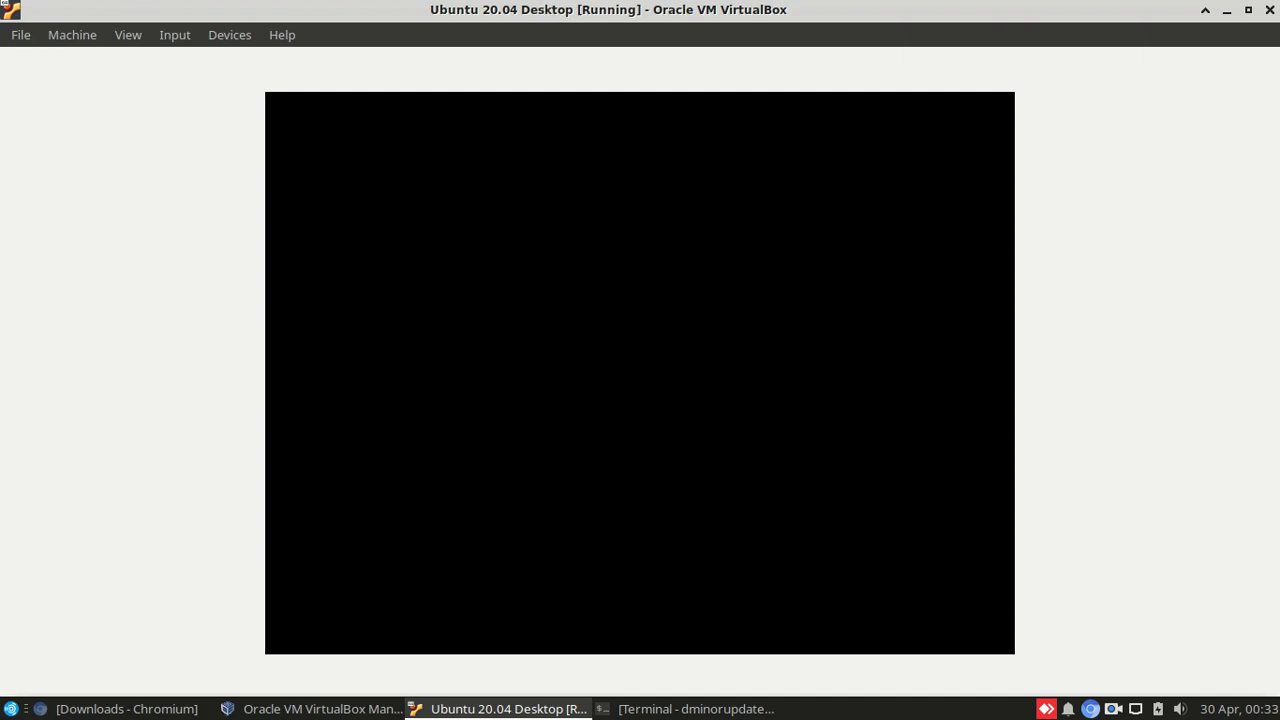
{"action": "left_click", "coordinate": [1112, 708]}
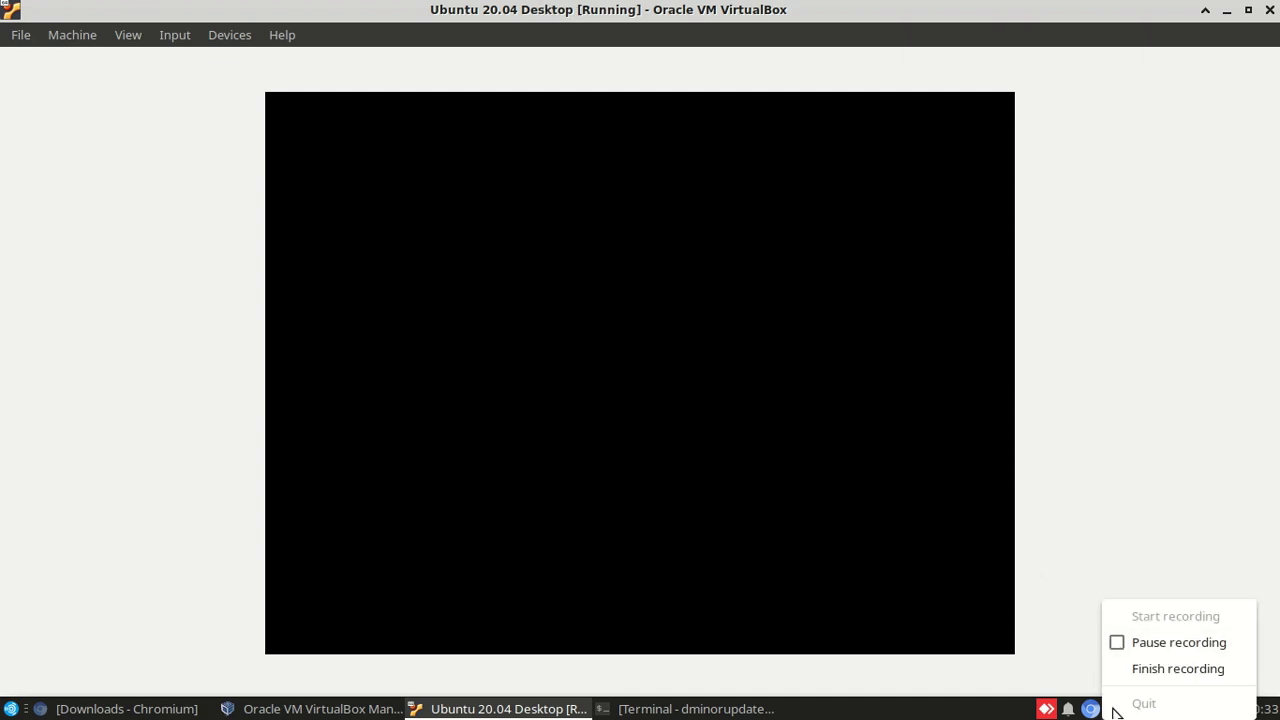
{"action": "left_click", "coordinate": [1148, 651]}
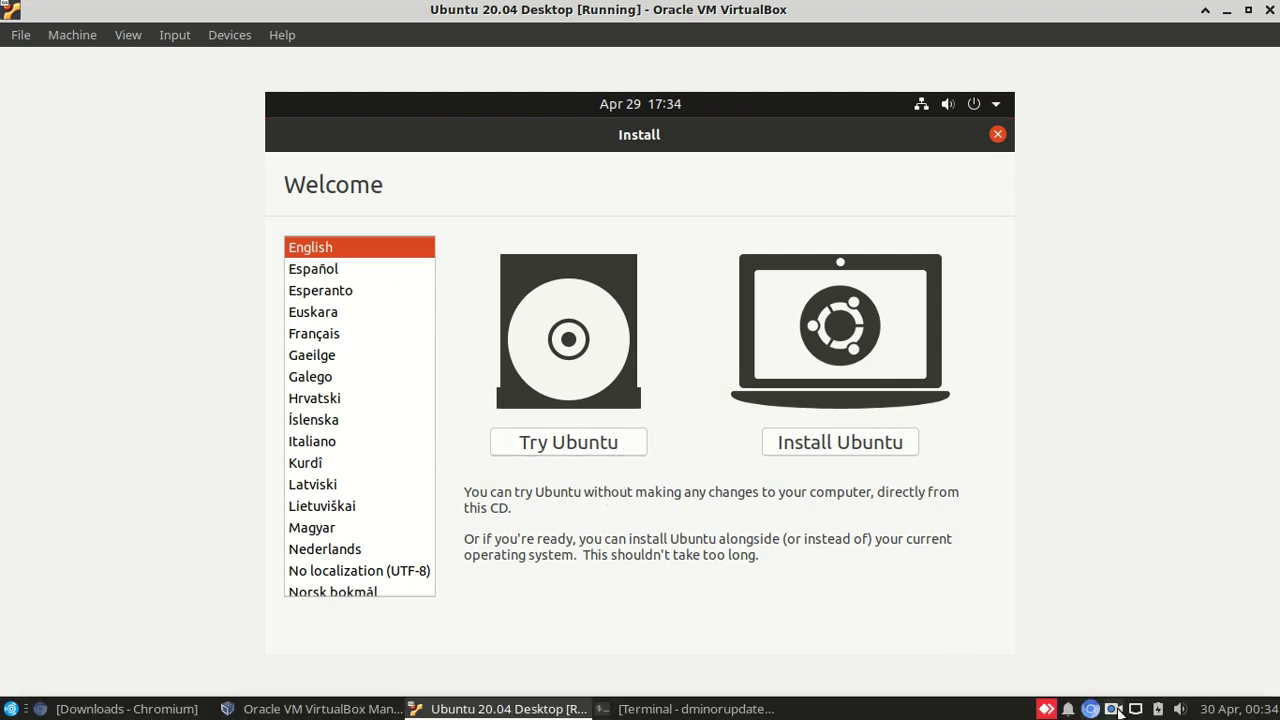
{"action": "left_click", "coordinate": [1112, 709]}
{"action": "left_click", "coordinate": [1140, 654]}
- Start the Ubuntu installation with English as the installer language
{"action": "left_click", "coordinate": [827, 441]}
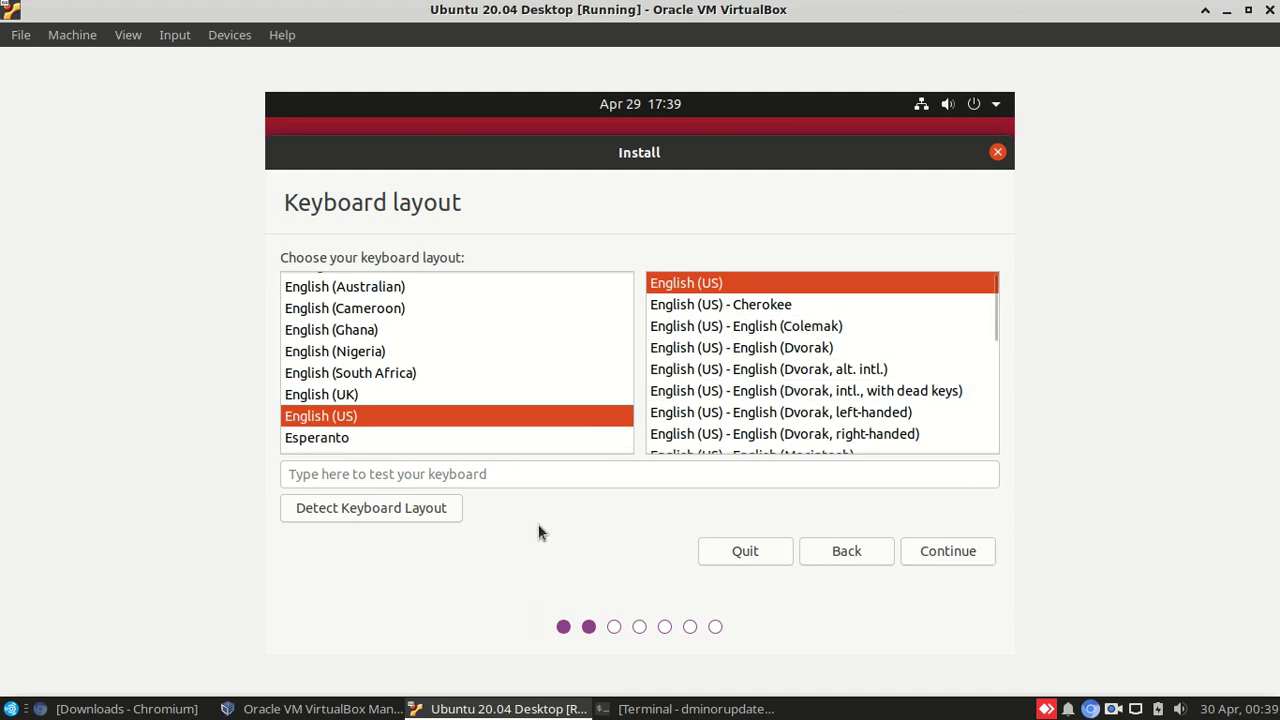
- Keep English (US) as the keyboard layout and choose the normal installation without third-party software
{"action": "left_click", "coordinate": [965, 553]}
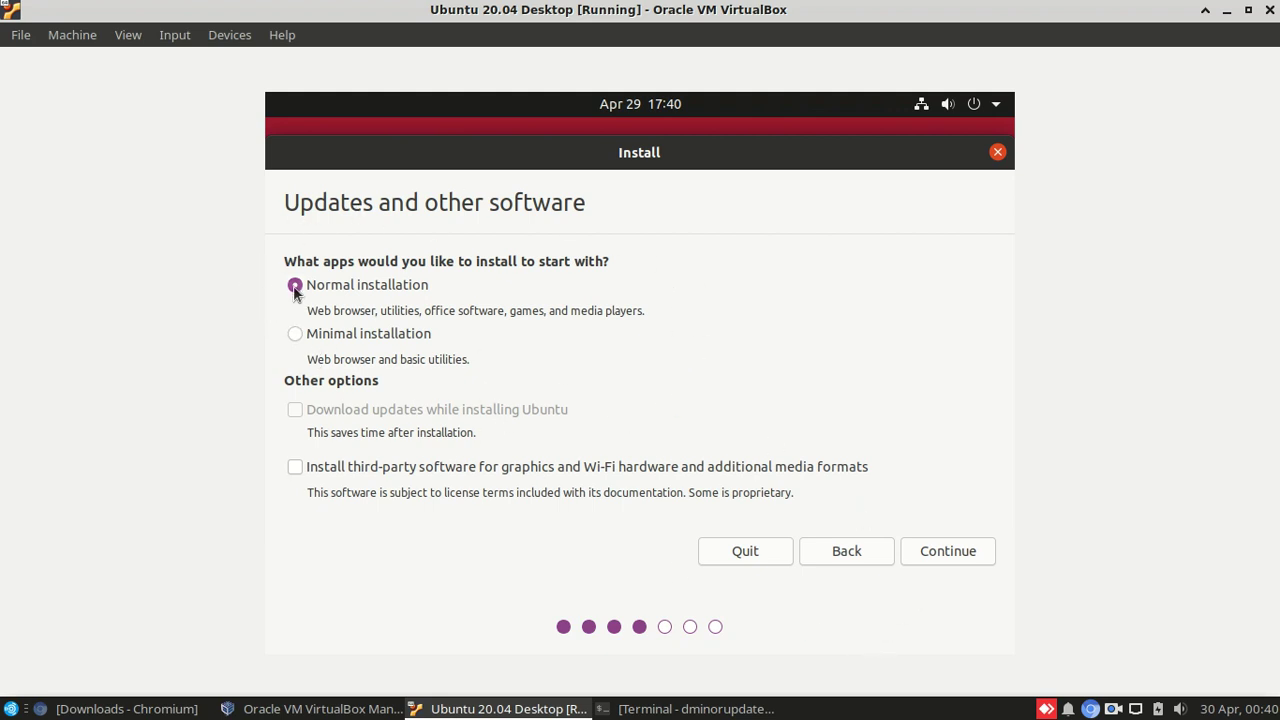
{"action": "left_click", "coordinate": [965, 555]}
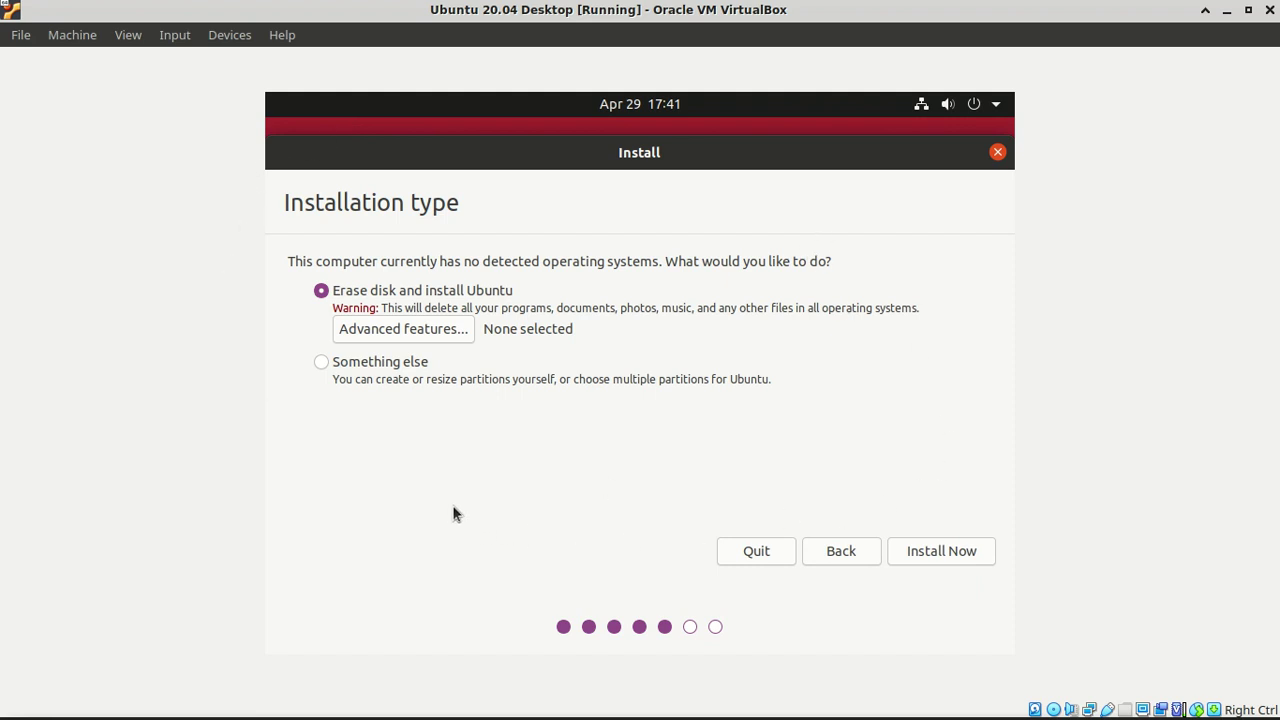
- Choose to erase the virtual disk and install Ubuntu, and approve writing the partition changes to the disk
{"action": "left_click", "coordinate": [320, 364]}
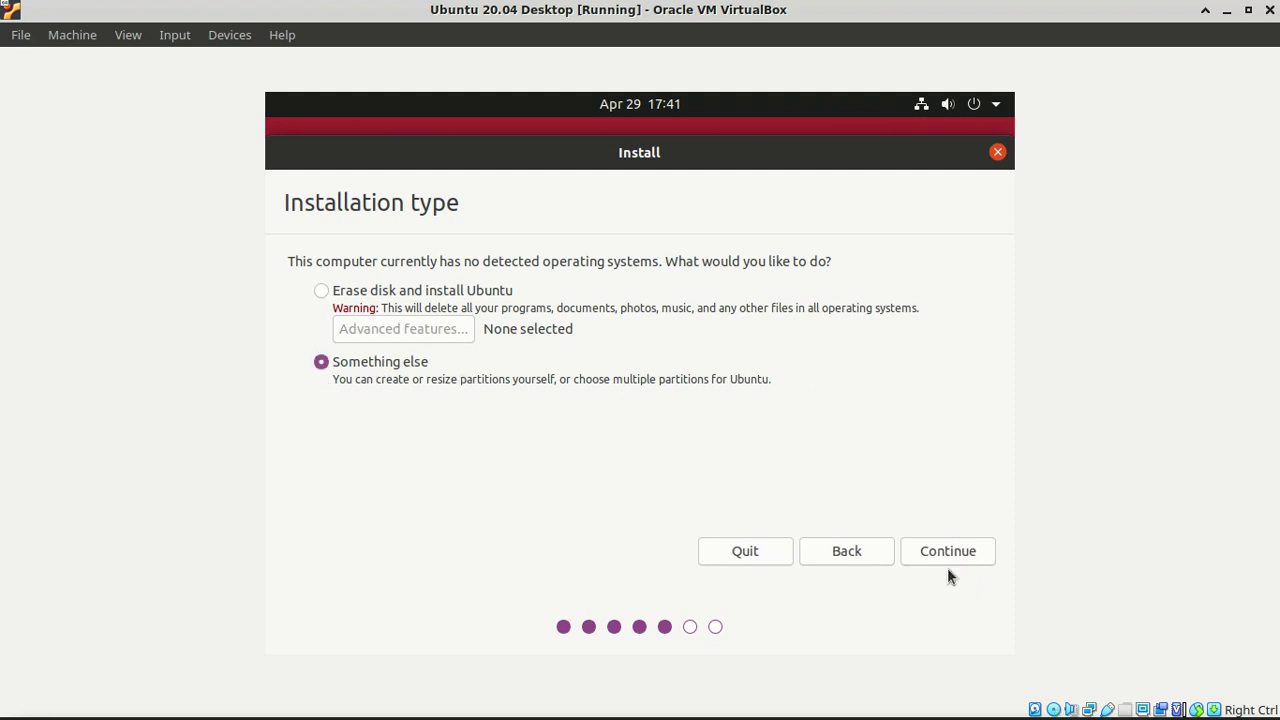
{"action": "left_click", "coordinate": [418, 291]}
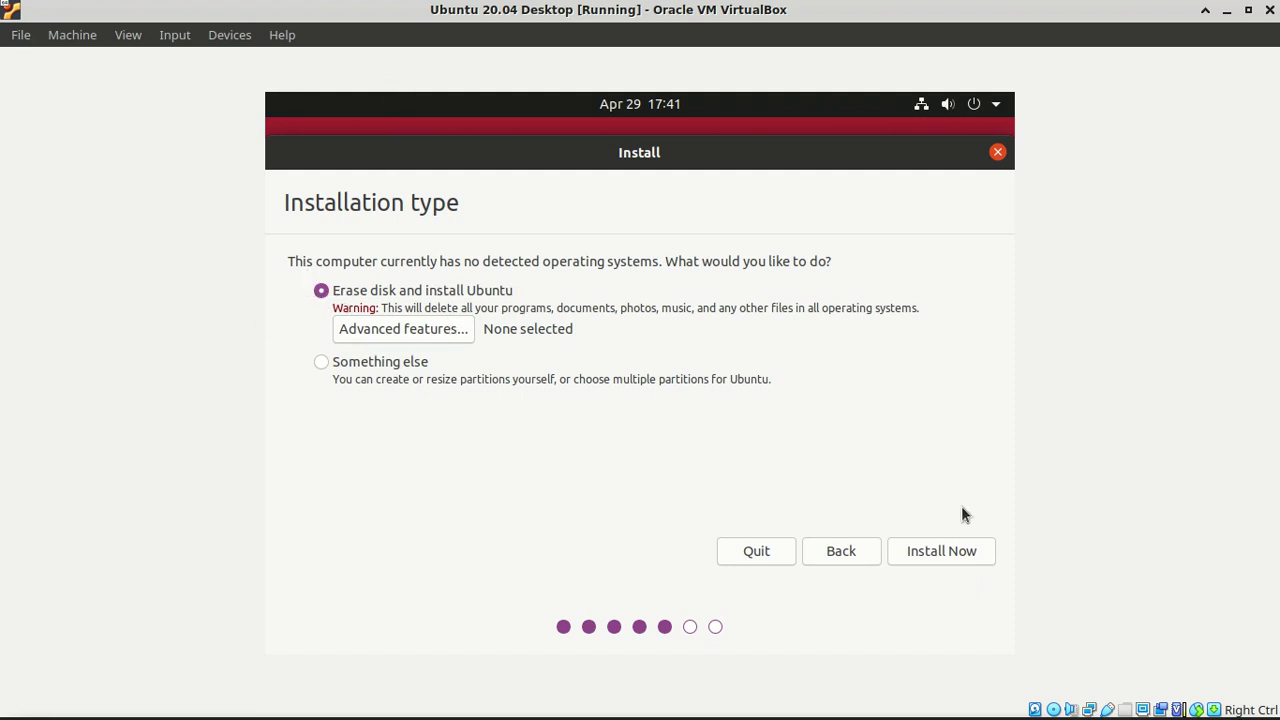
{"action": "left_click", "coordinate": [975, 553]}
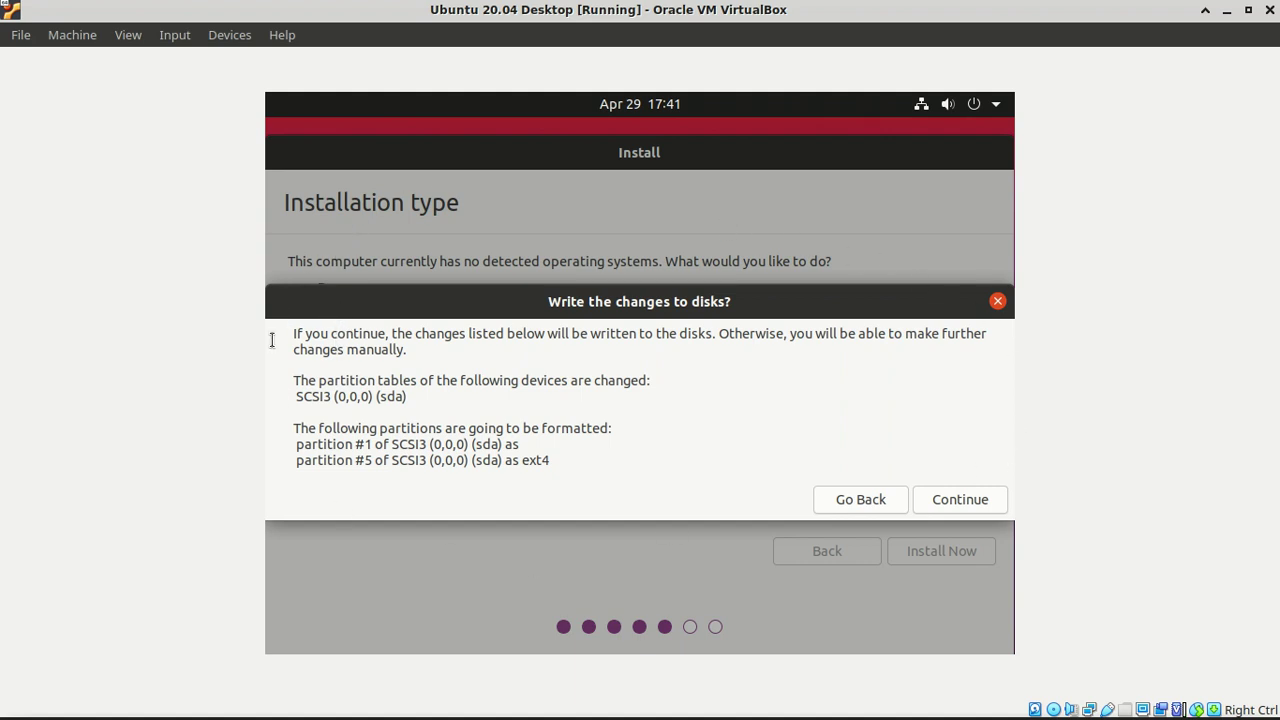
{"action": "left_click_drag", "start_coordinate": [296, 449], "coordinate": [573, 453]}
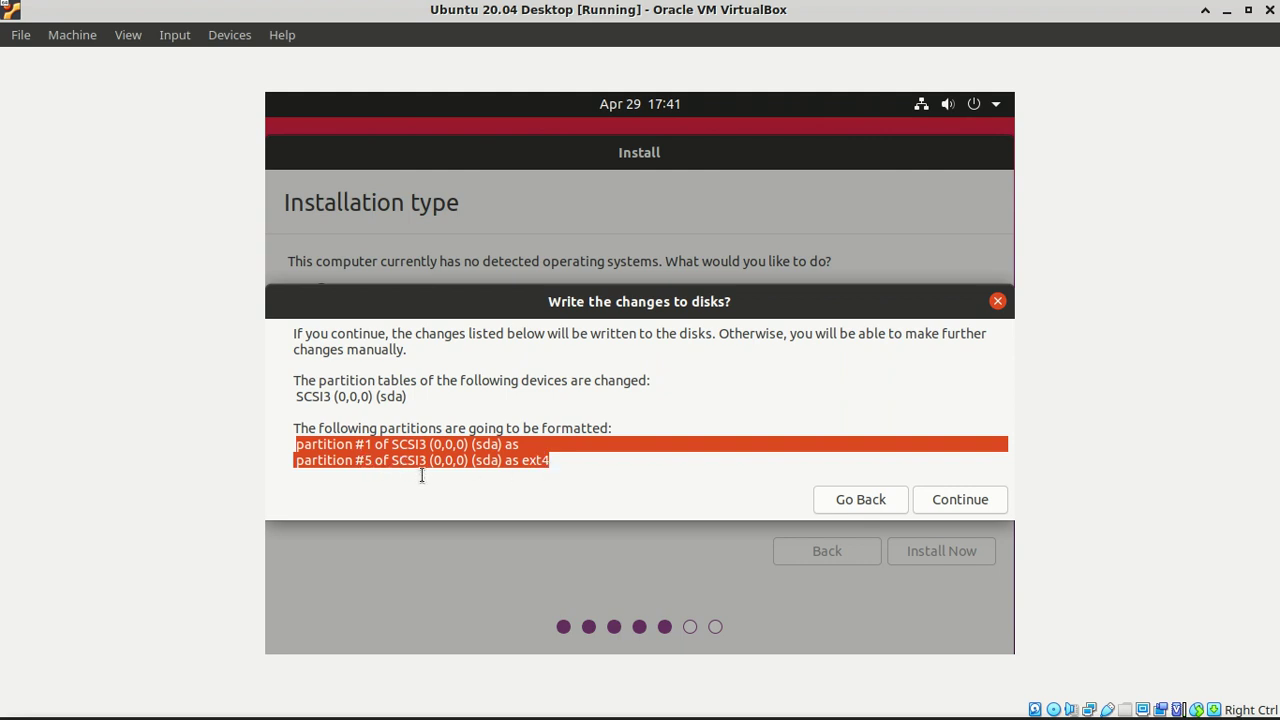
{"action": "left_click_drag", "start_coordinate": [522, 461], "coordinate": [287, 444]}
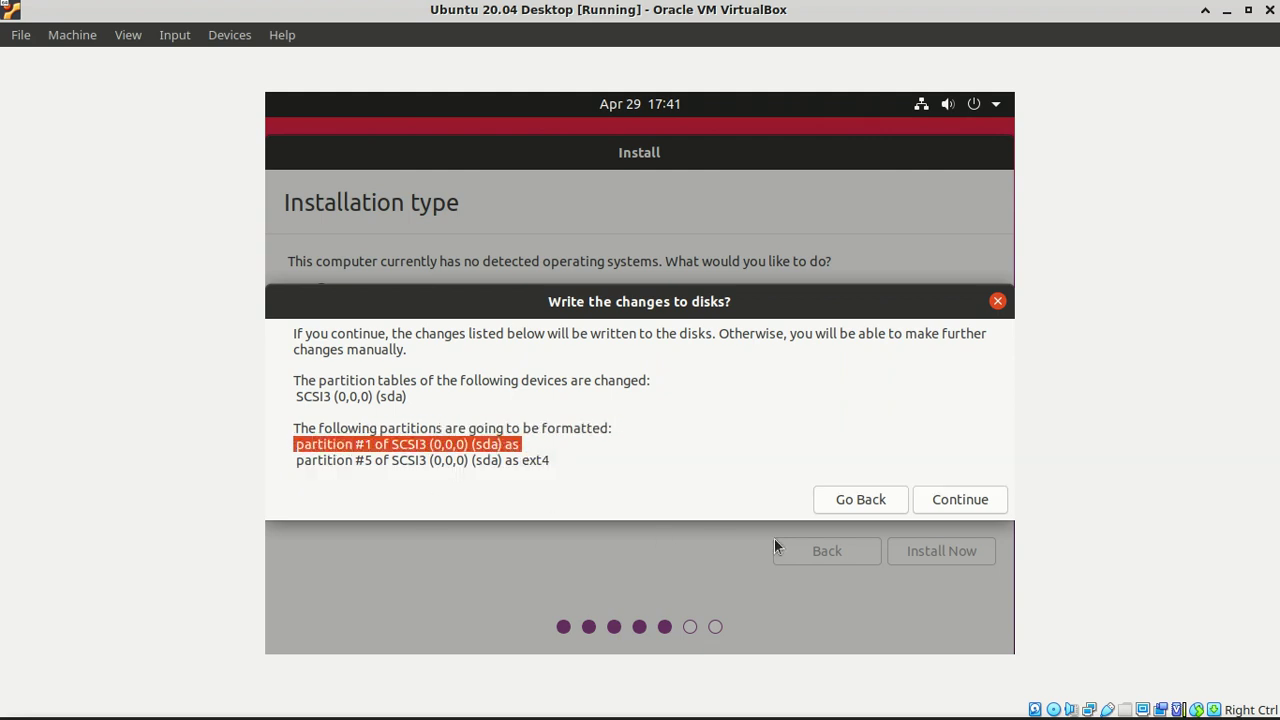
{"action": "left_click", "coordinate": [953, 496]}
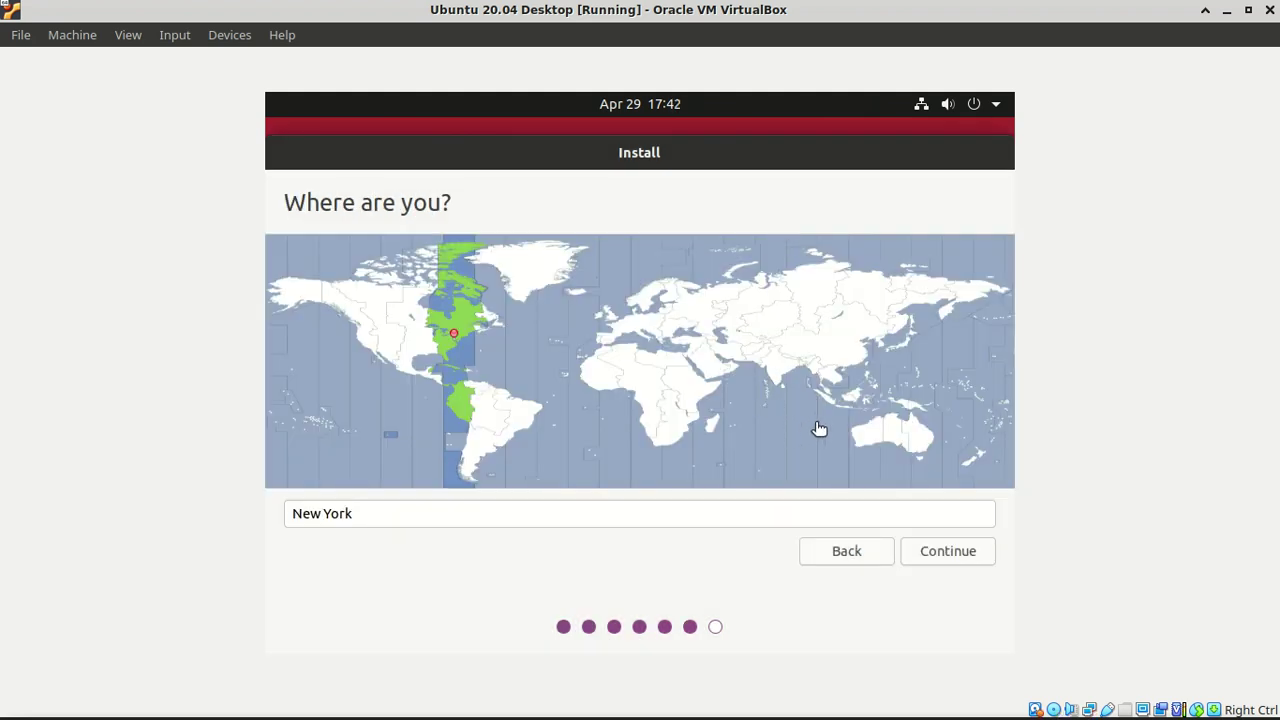
- Set the location to Jakarta and fill in the user's name for the new account
{"action": "left_click", "coordinate": [844, 415]}
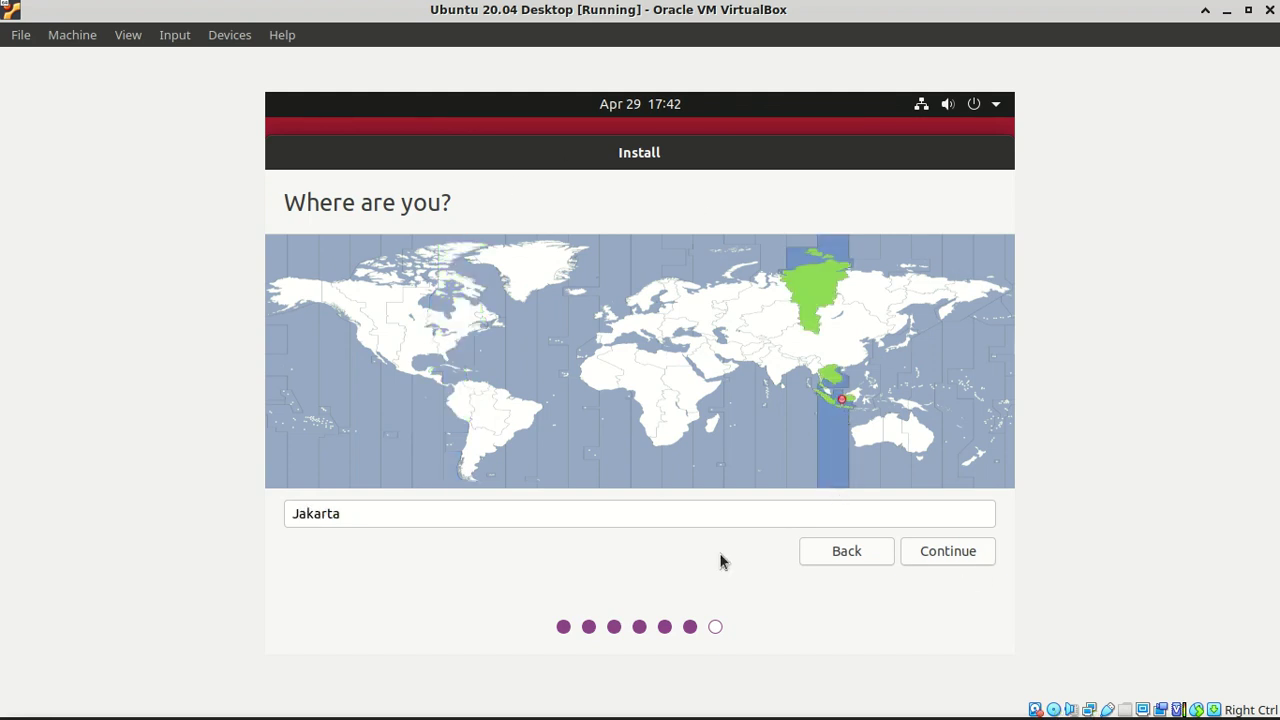
{"action": "left_click", "coordinate": [956, 556]}
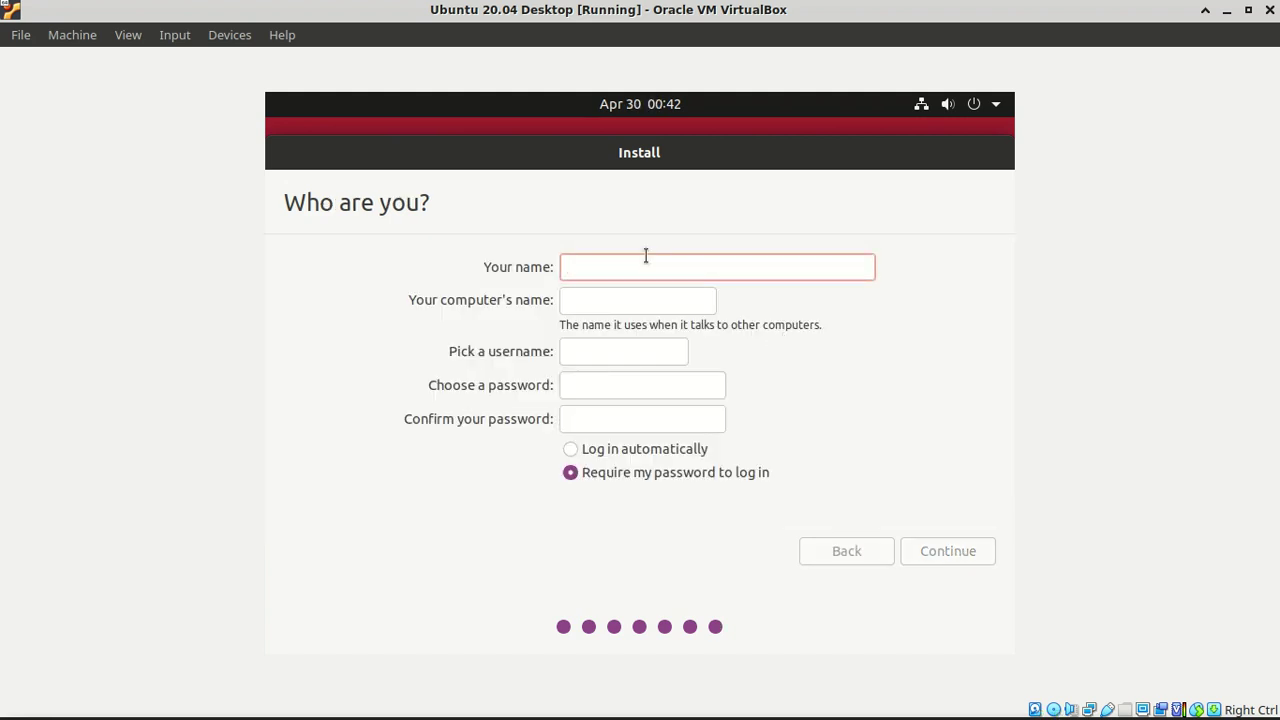
{"action": "type", "text": "Dmi"}
{"action": "key", "text": "BackSpace"}
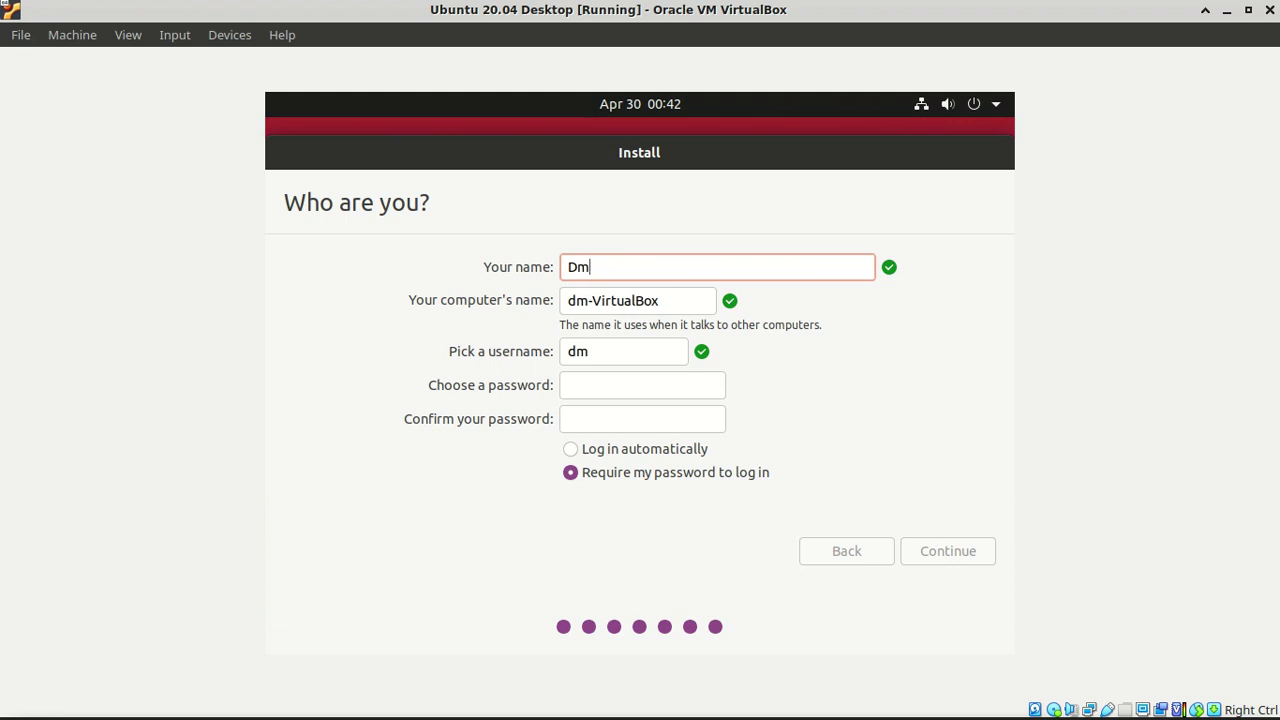
{"action": "key", "text": "BackSpace"}
{"action": "type", "text": "Minoru"}
{"action": "key", "text": "BackSpace"}
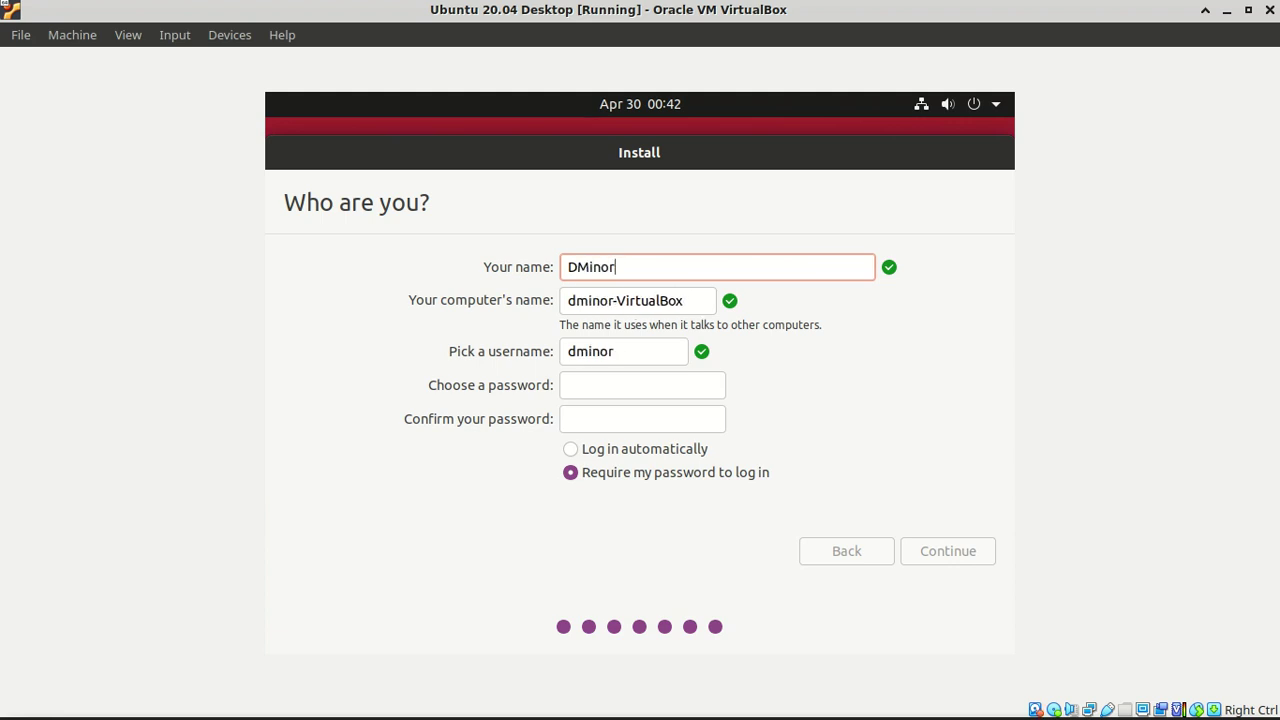
{"action": "type", "text": "Update"}
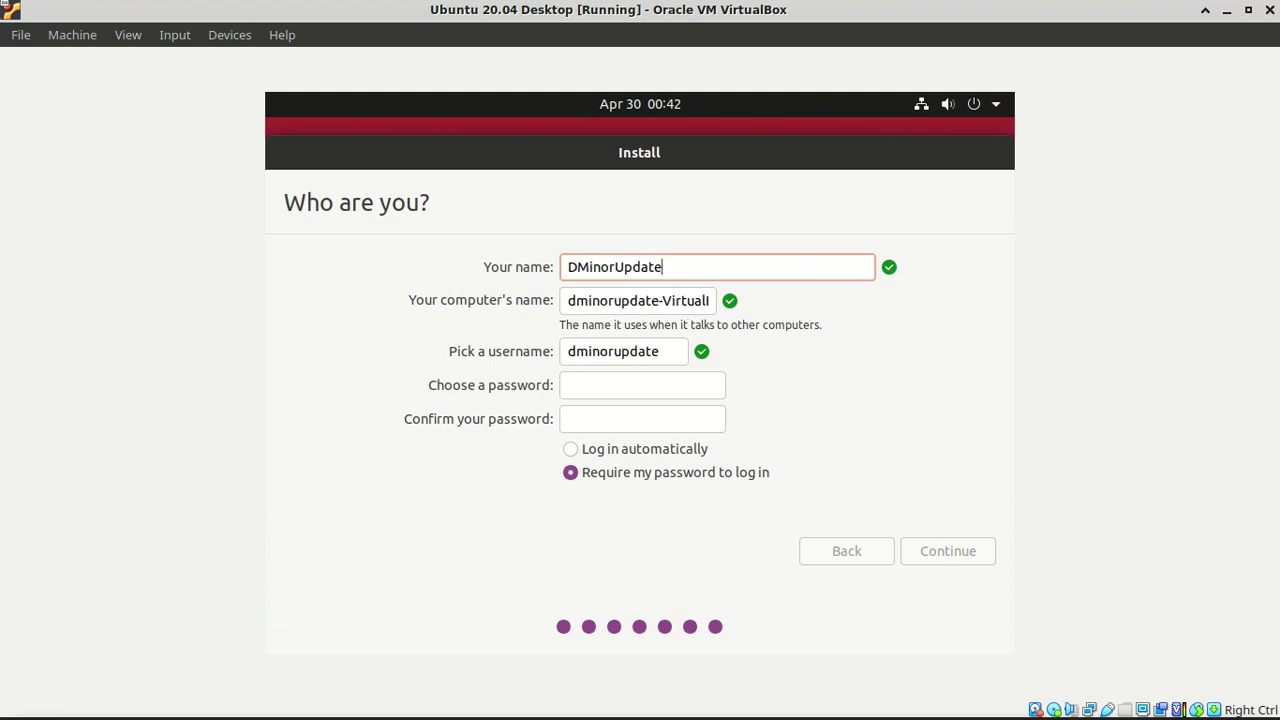
- Enter the account password and repeat it in the confirmation field
{"action": "key", "text": "Tab"}
{"action": "key", "text": "Tab"}
{"action": "key", "text": "Tab"}
{"action": "key", "text": "Tab"}
{"action": "key", "text": "Tab"}
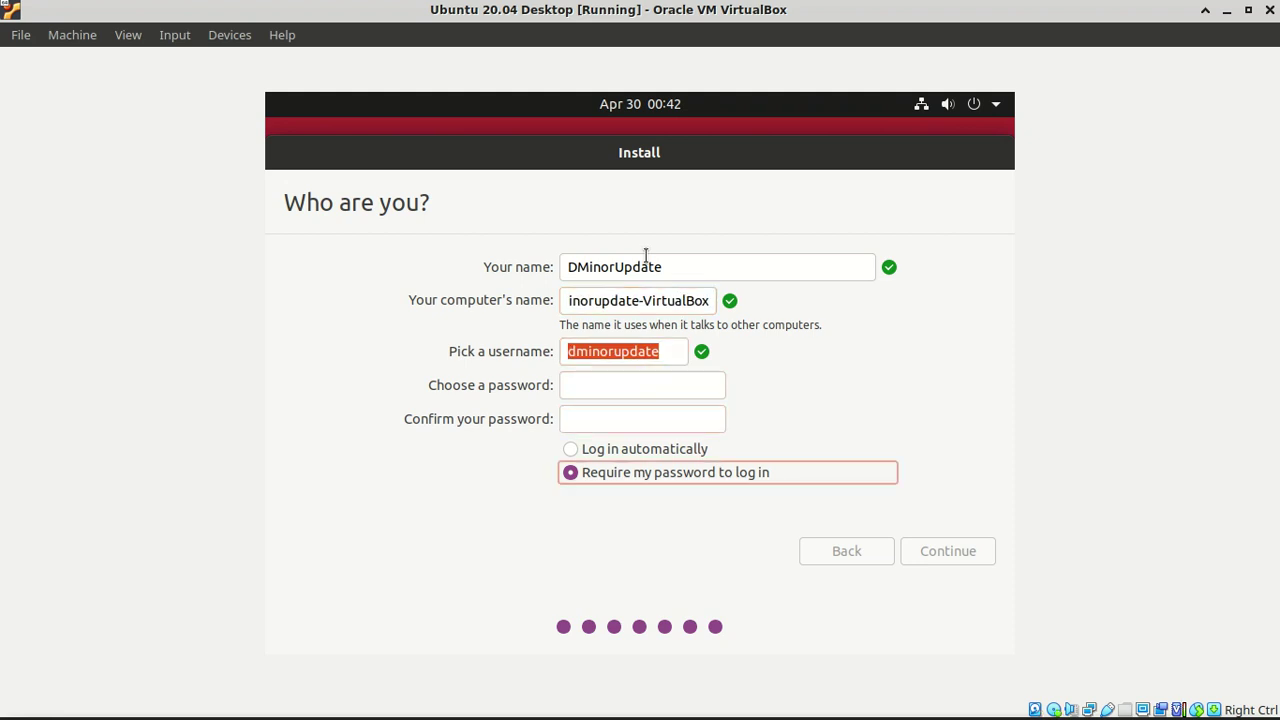
{"action": "left_click", "coordinate": [622, 392]}
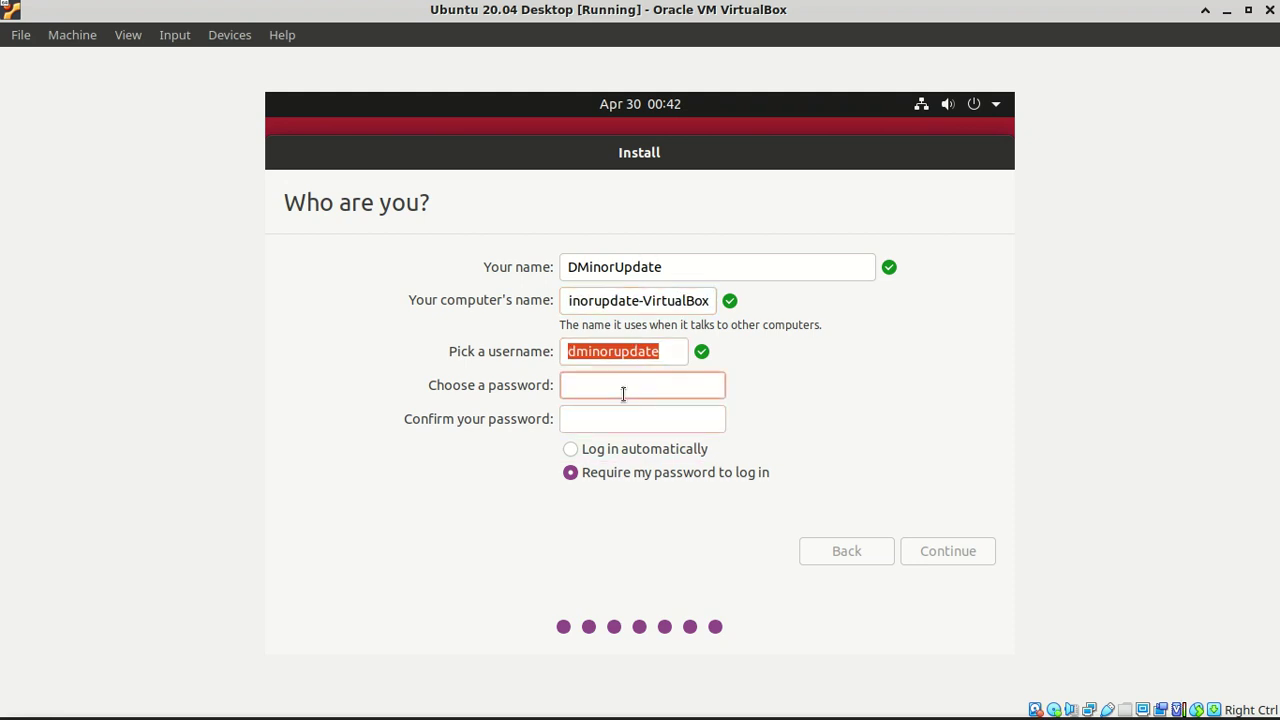
{"action": "type", "text": "******"}
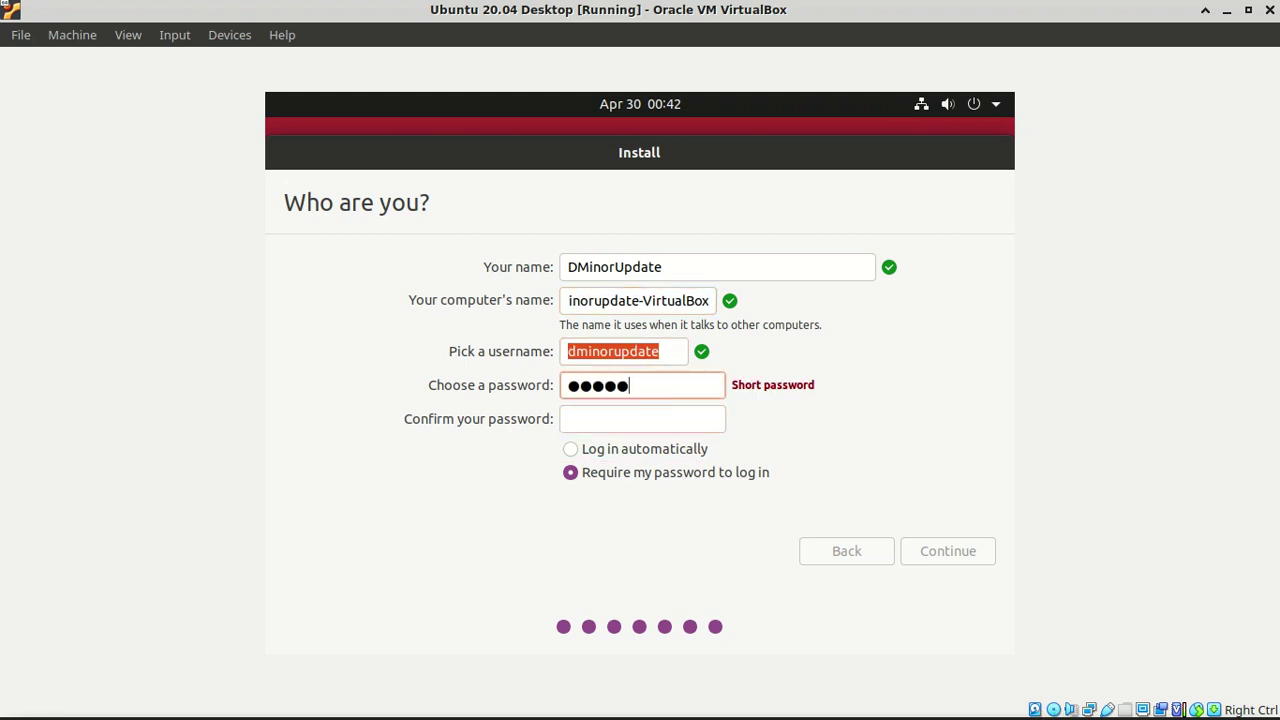
{"action": "type", "text": "*****"}
{"action": "key", "text": "Tab"}
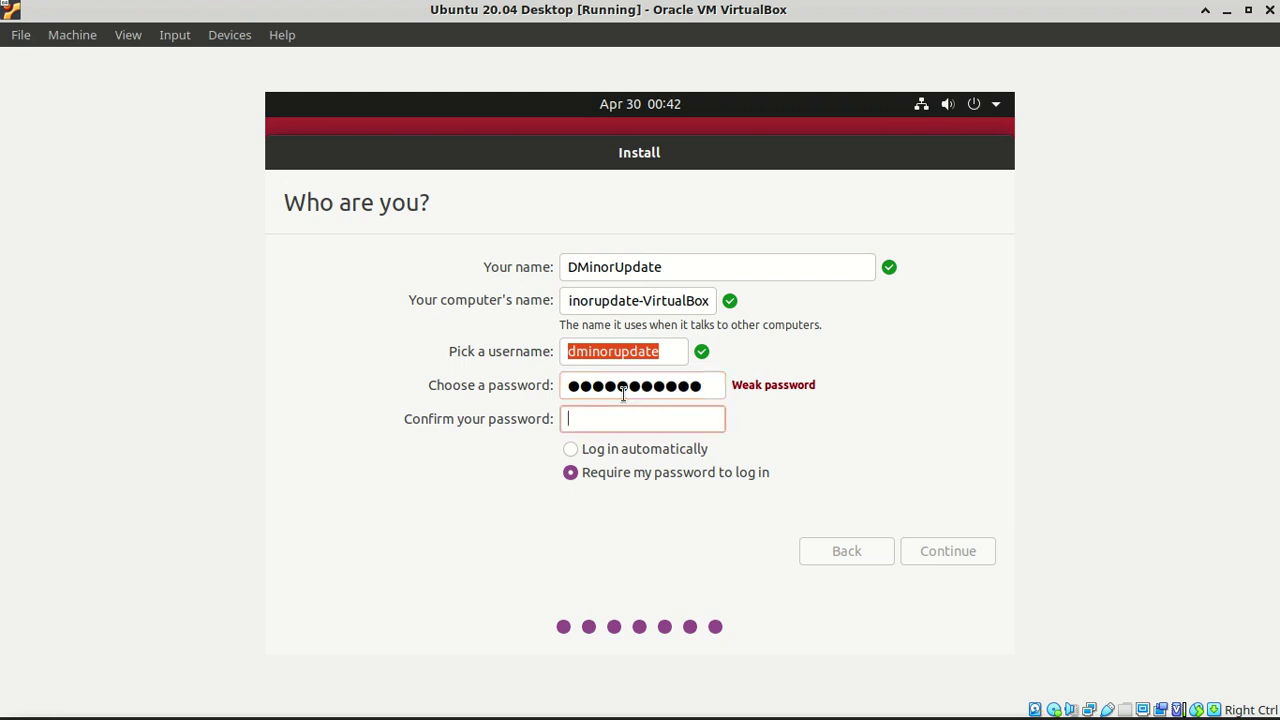
{"action": "type", "text": "***********"}
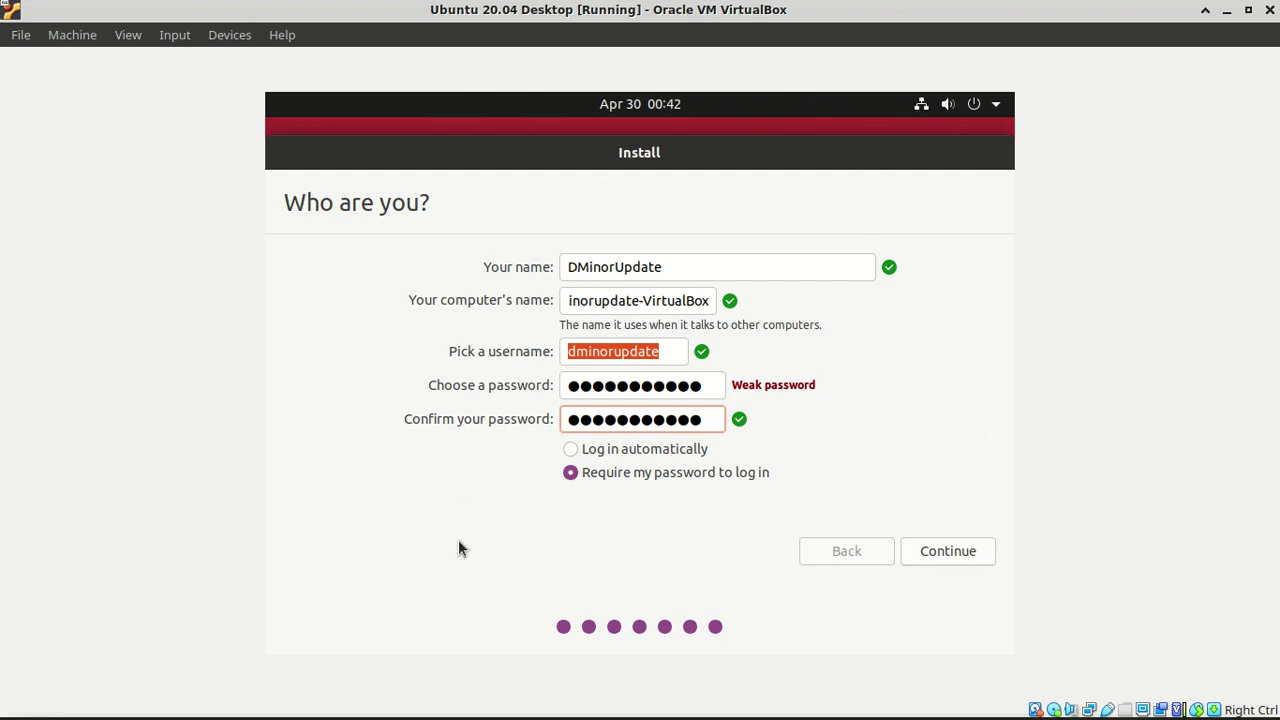
- Try the automatic login option, restore the password requirement for logging in, and continue the installation
{"action": "left_click", "coordinate": [643, 476]}
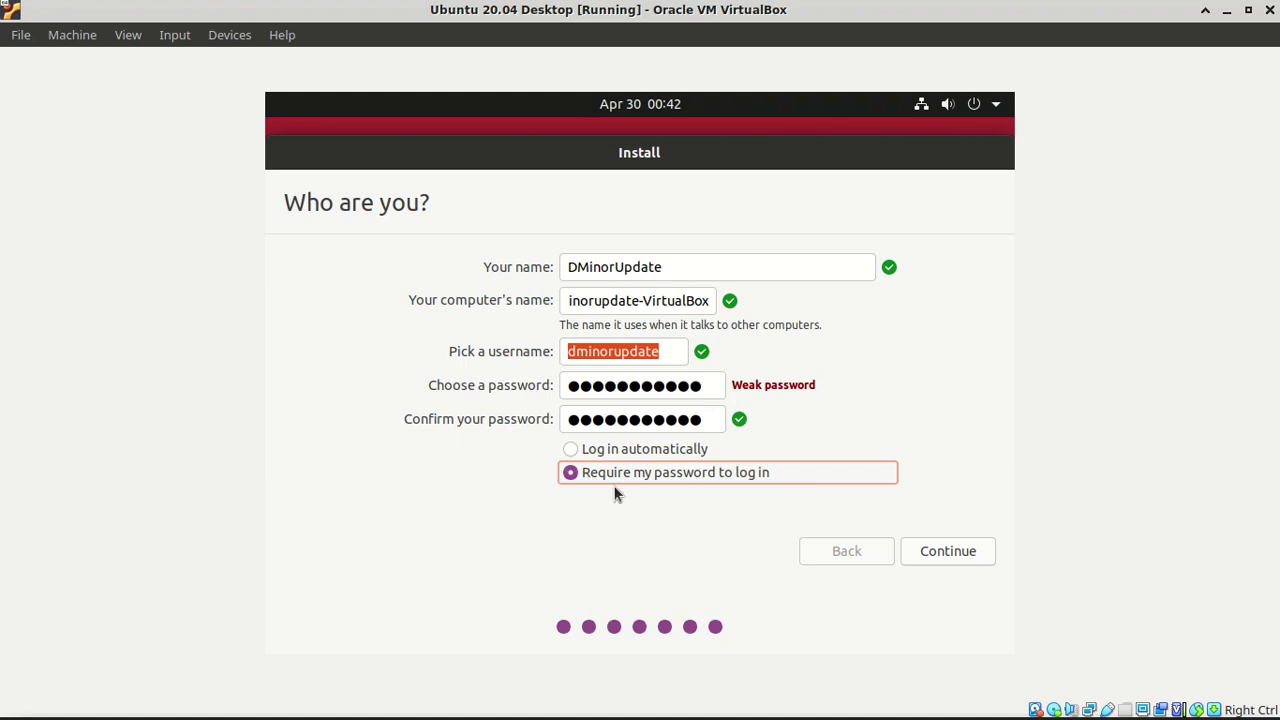
{"action": "left_click", "coordinate": [619, 452]}
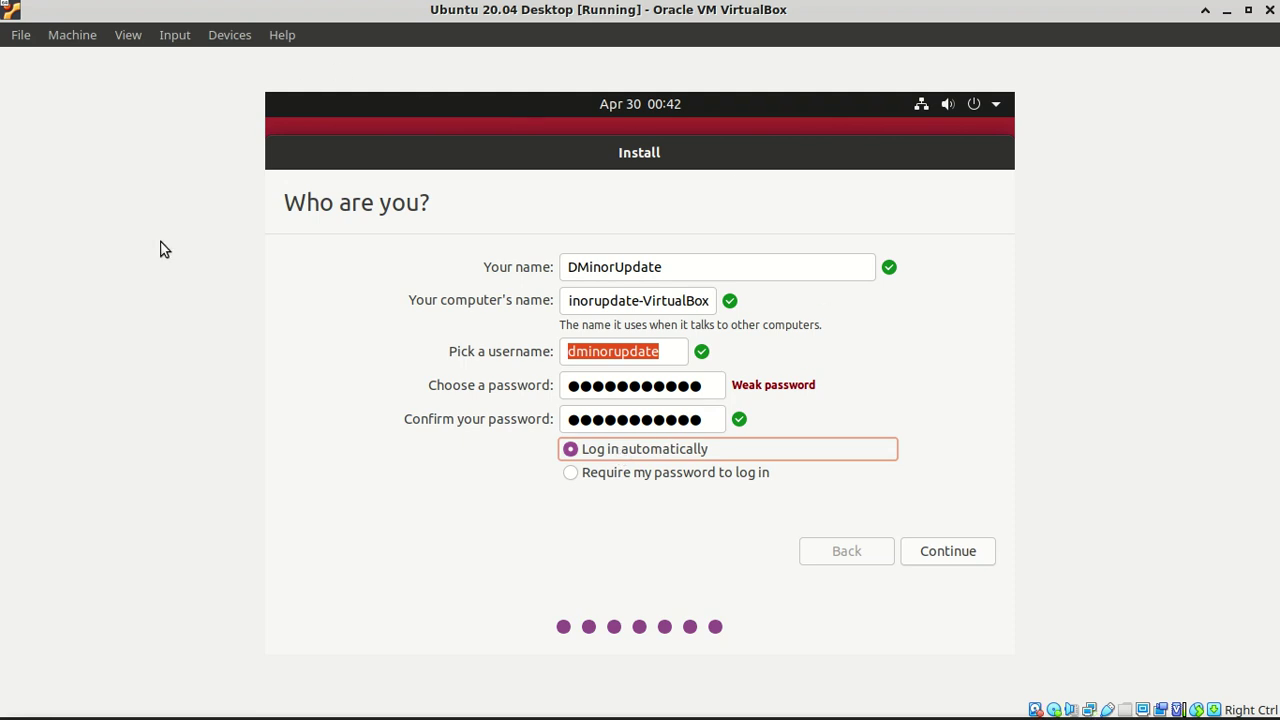
{"action": "left_click", "coordinate": [616, 473]}
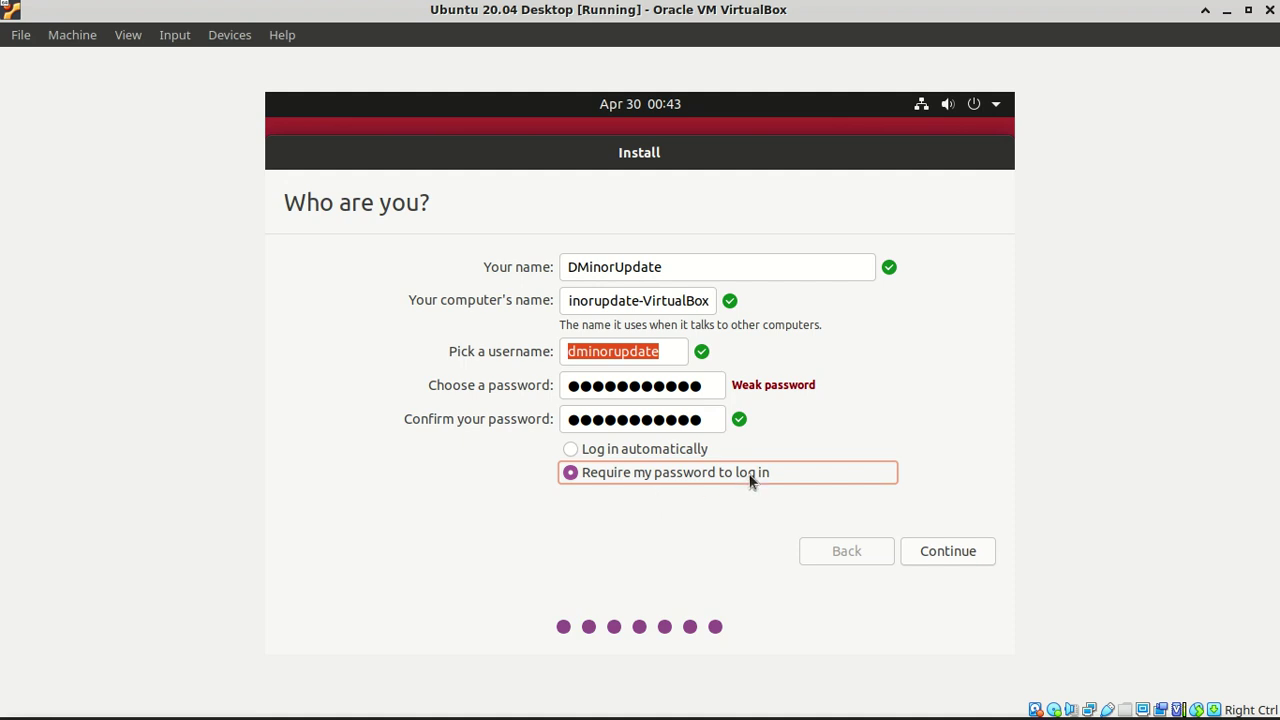
{"action": "left_click", "coordinate": [967, 552]}
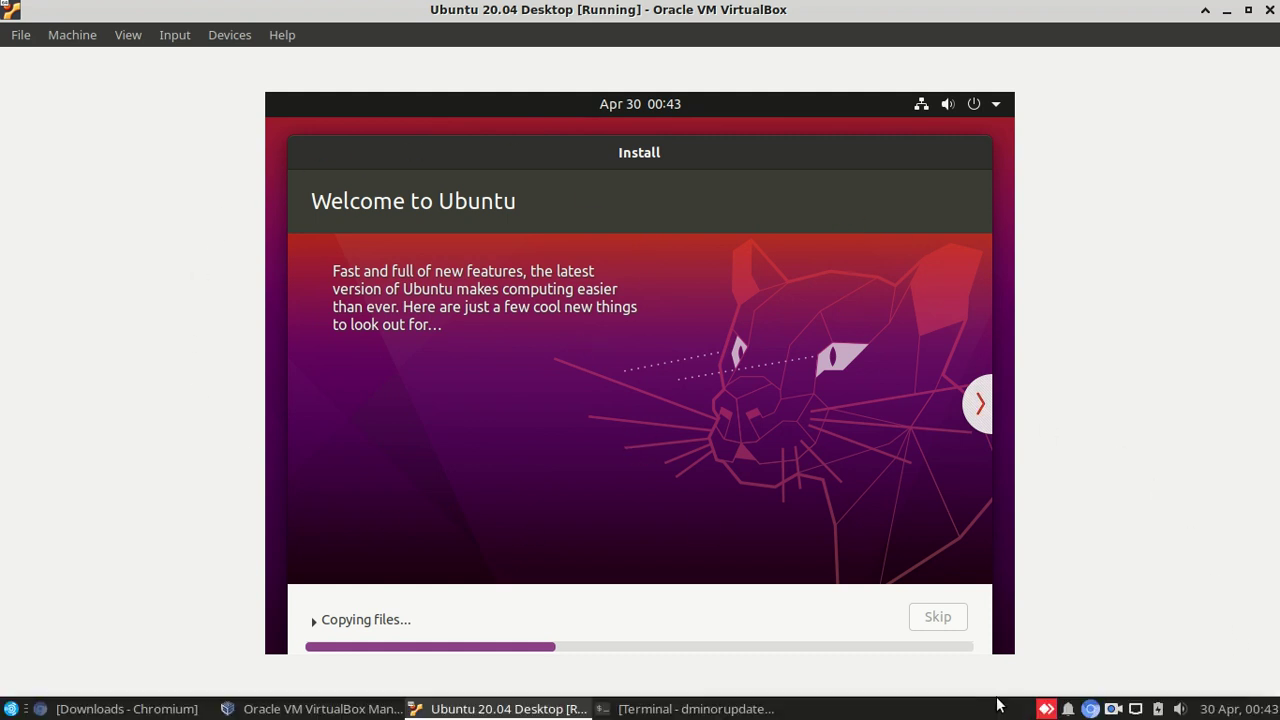
{"action": "left_click", "coordinate": [1113, 710]}
{"action": "left_click", "coordinate": [1130, 646]}
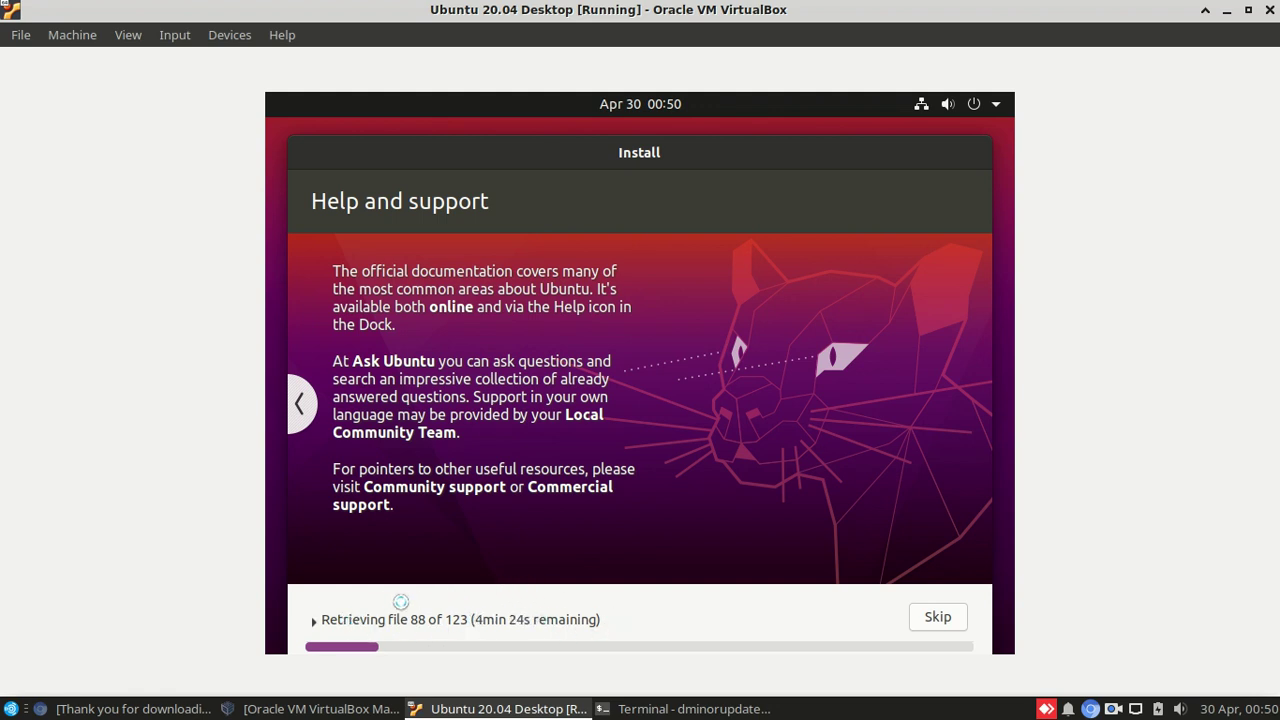
{"action": "left_click", "coordinate": [1113, 708]}
{"action": "left_click", "coordinate": [1149, 645]}
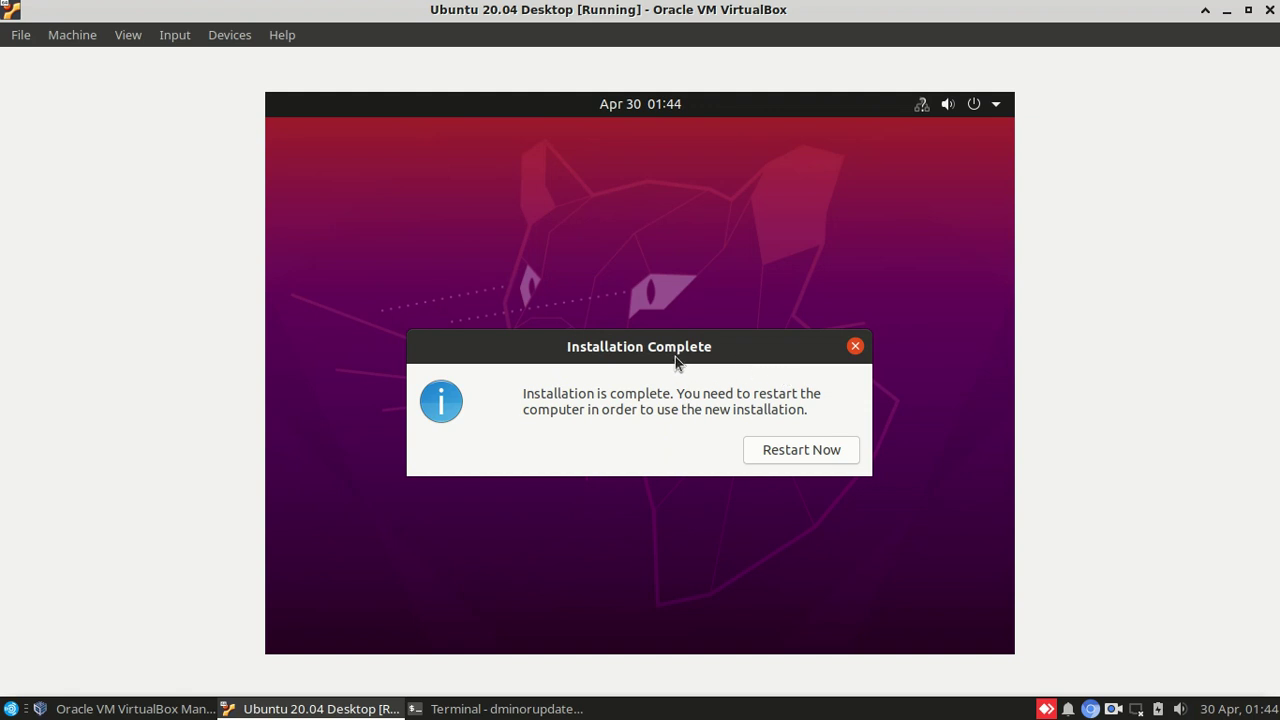
- Restart the virtual machine after the installation and force-unmount ubuntu-20.04-desktop-amd64.iso from its optical drive
{"action": "left_click", "coordinate": [766, 449]}
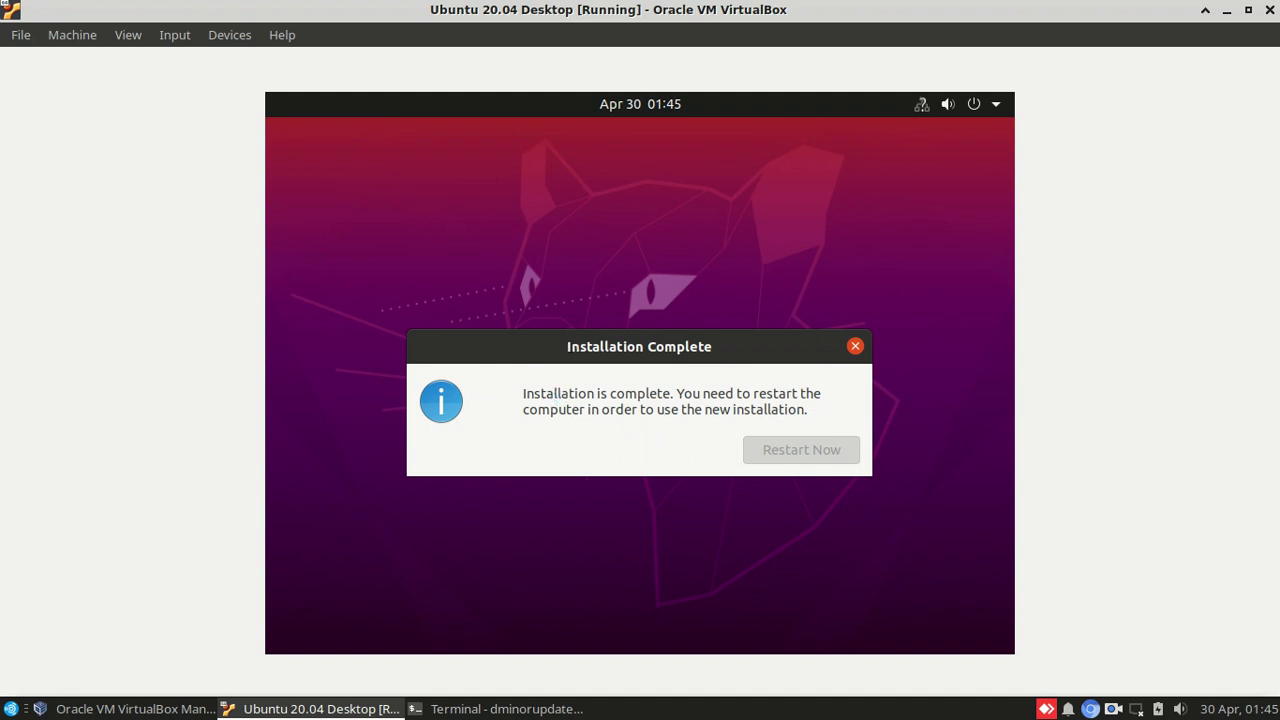
{"action": "left_click", "coordinate": [162, 38]}
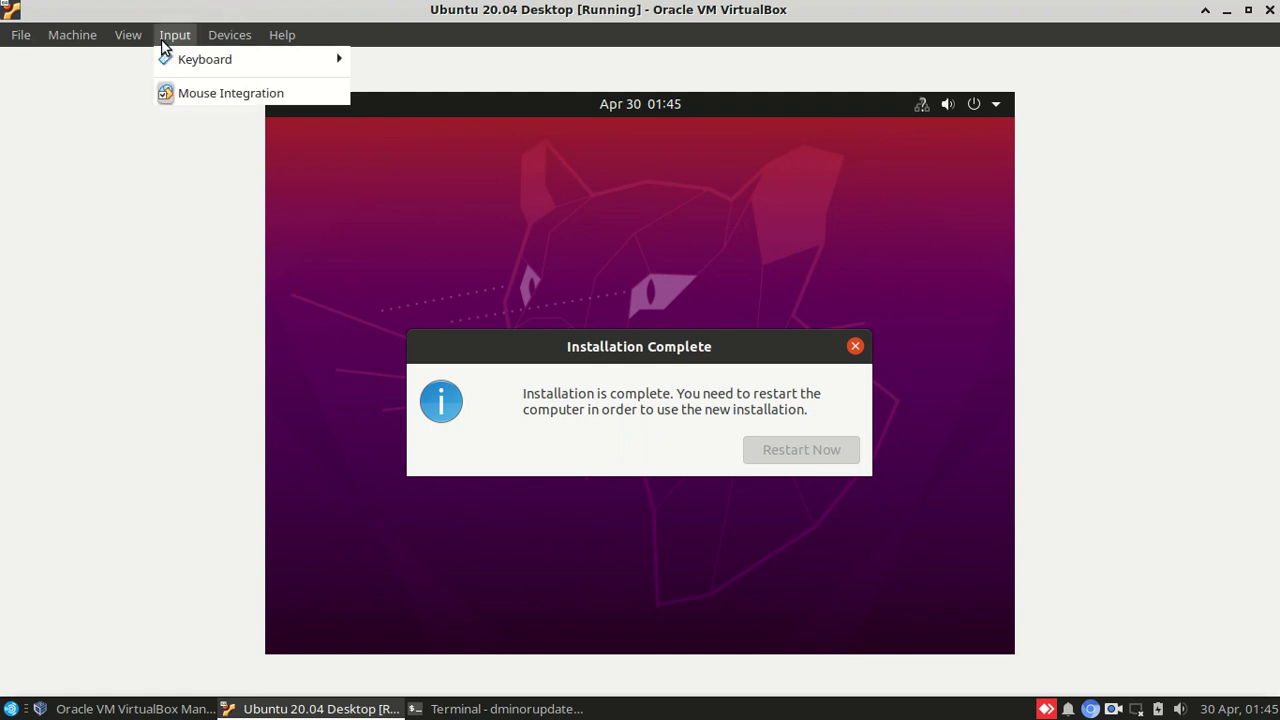
{"action": "mouse_move", "coordinate": [124, 40]}
{"action": "mouse_move", "coordinate": [229, 36]}
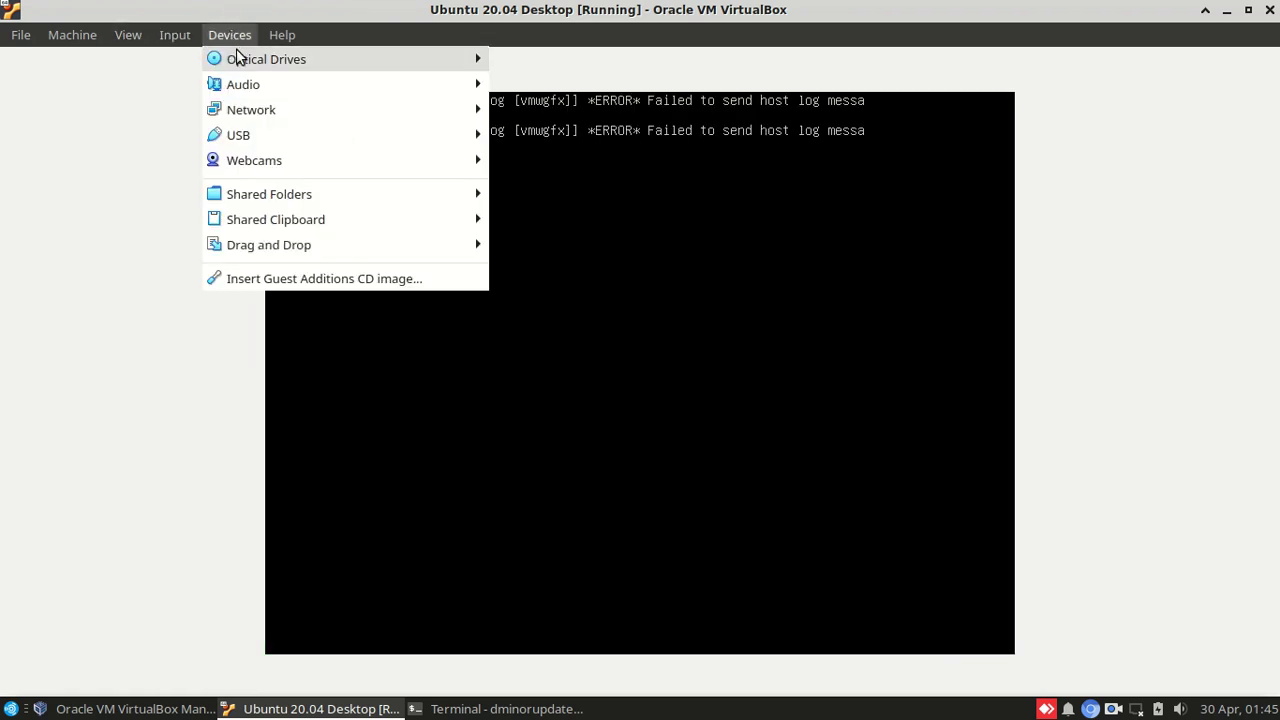
{"action": "mouse_move", "coordinate": [239, 60]}
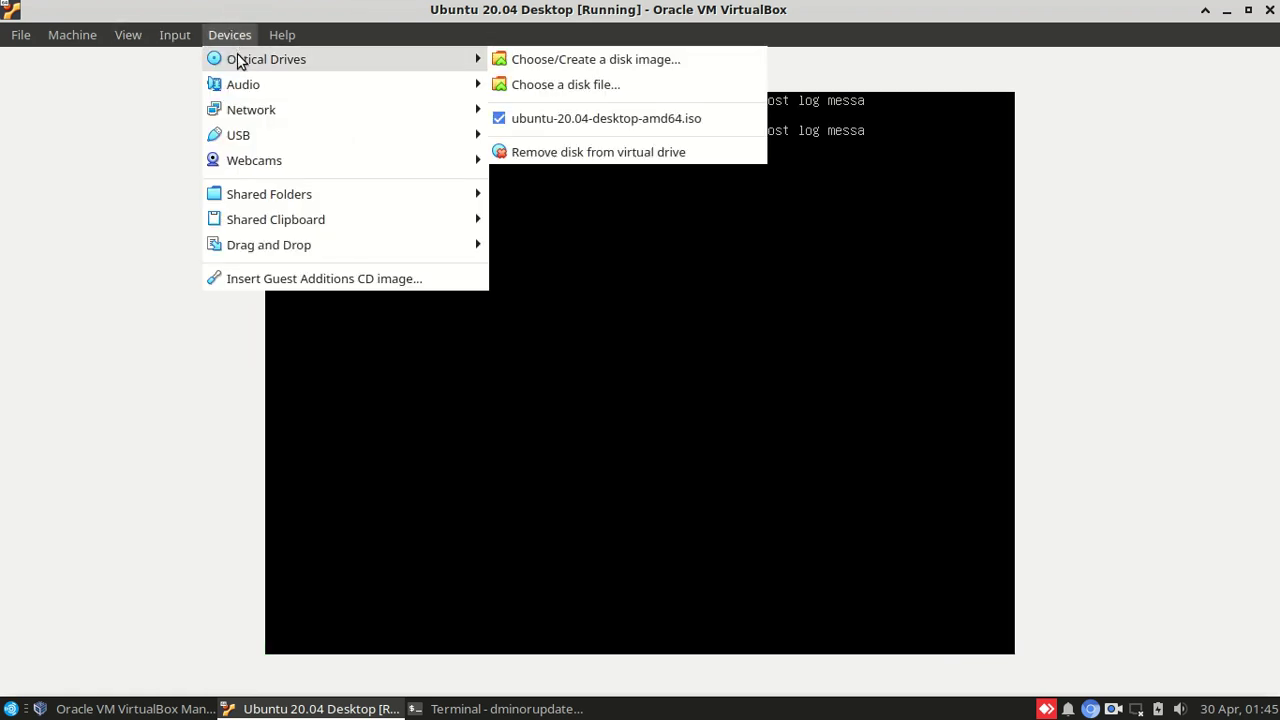
{"action": "left_click", "coordinate": [497, 120]}
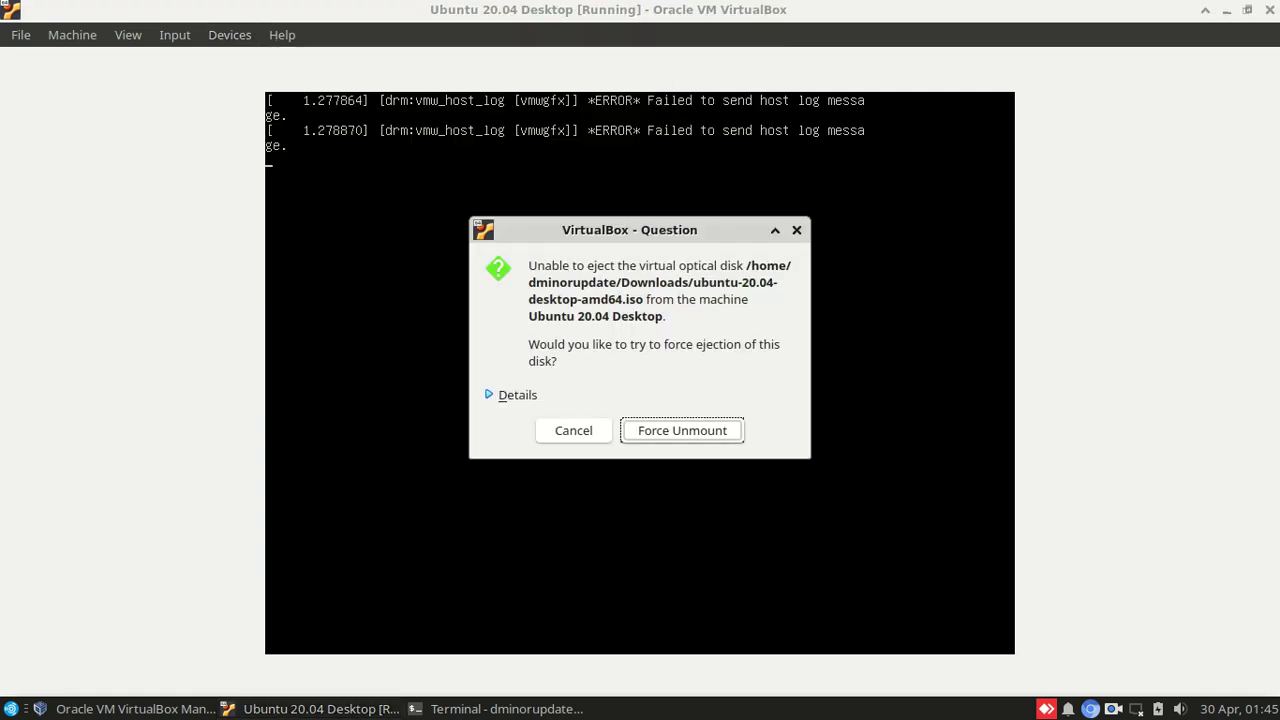
{"action": "left_click", "coordinate": [700, 440]}
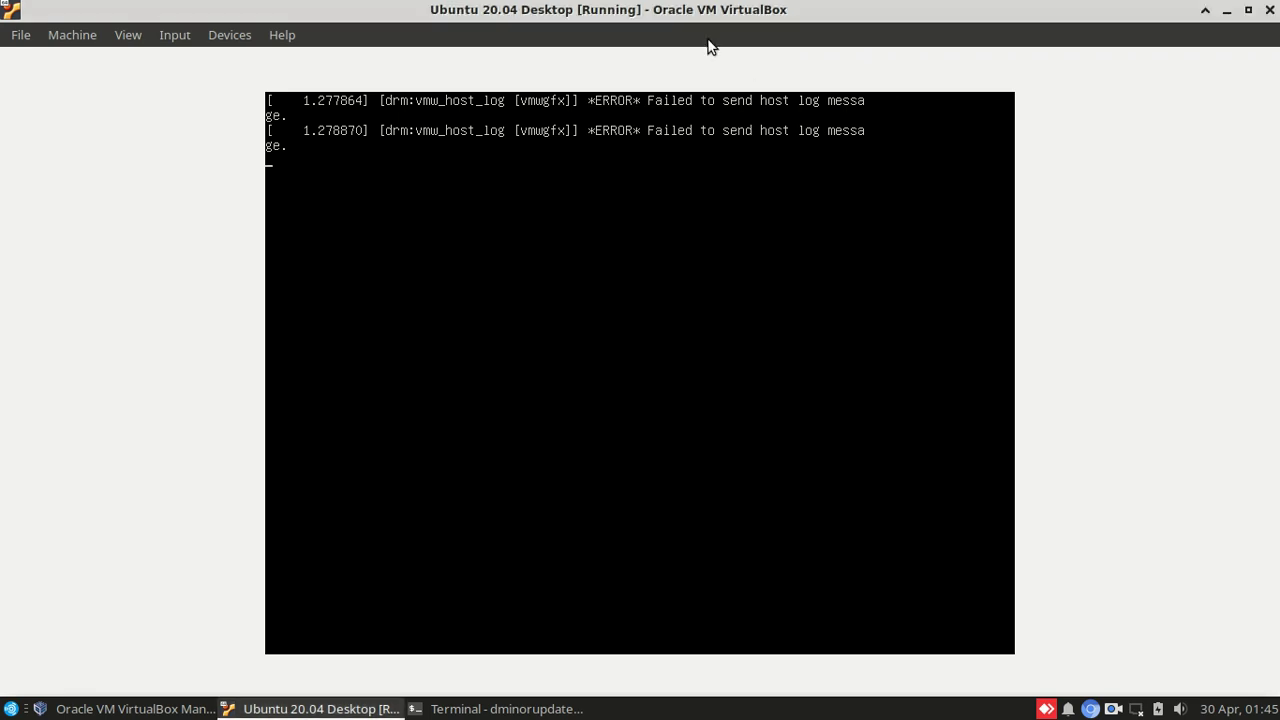
{"action": "left_click", "coordinate": [234, 37]}
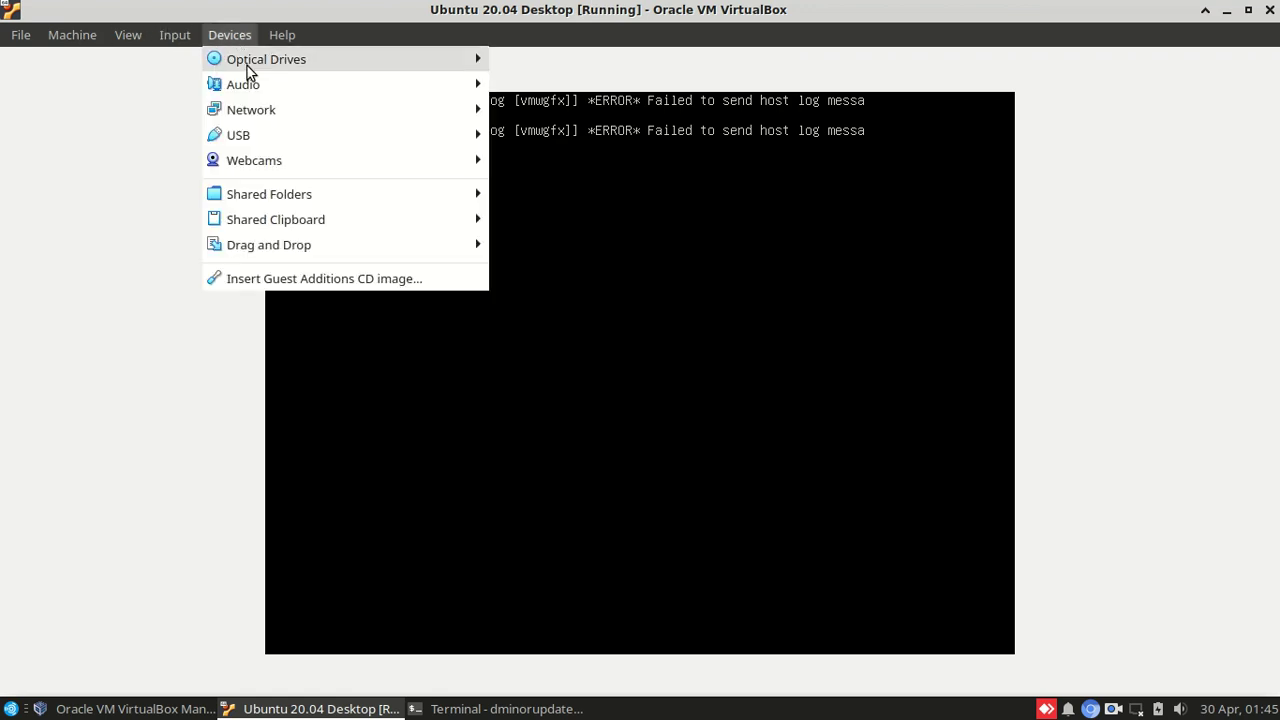
{"action": "mouse_move", "coordinate": [247, 66]}
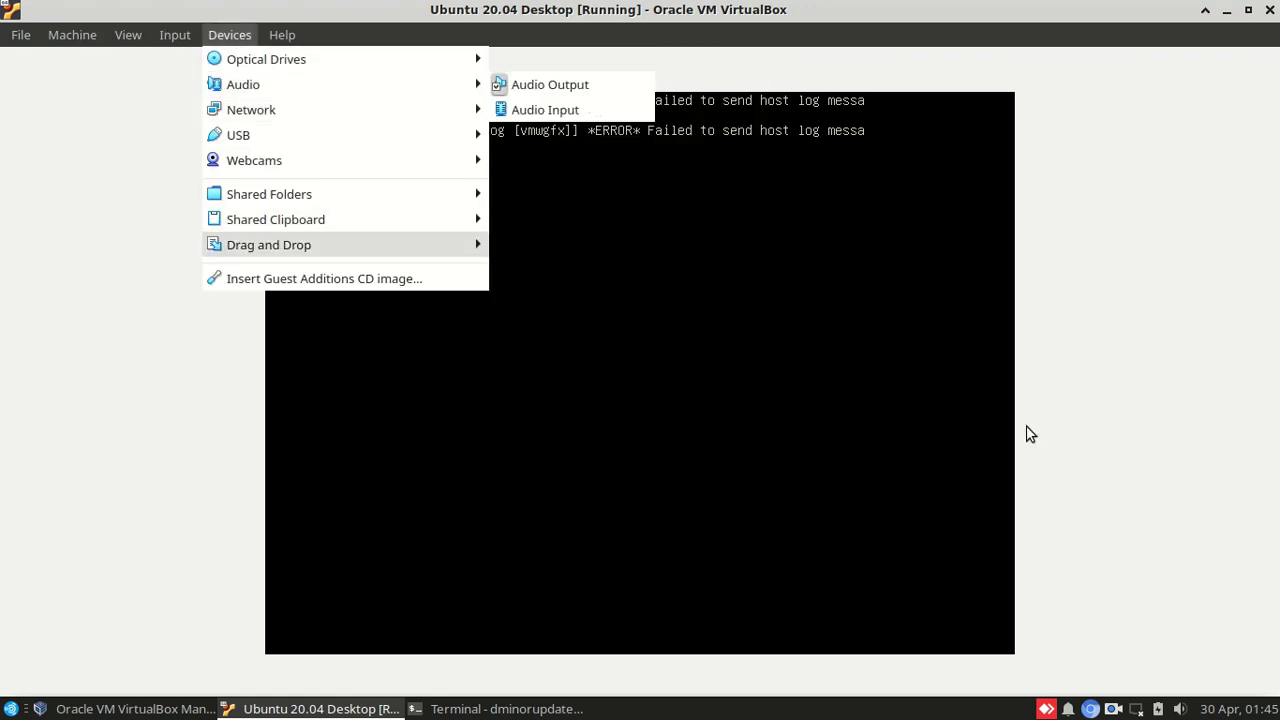
{"action": "left_click", "coordinate": [1060, 251]}
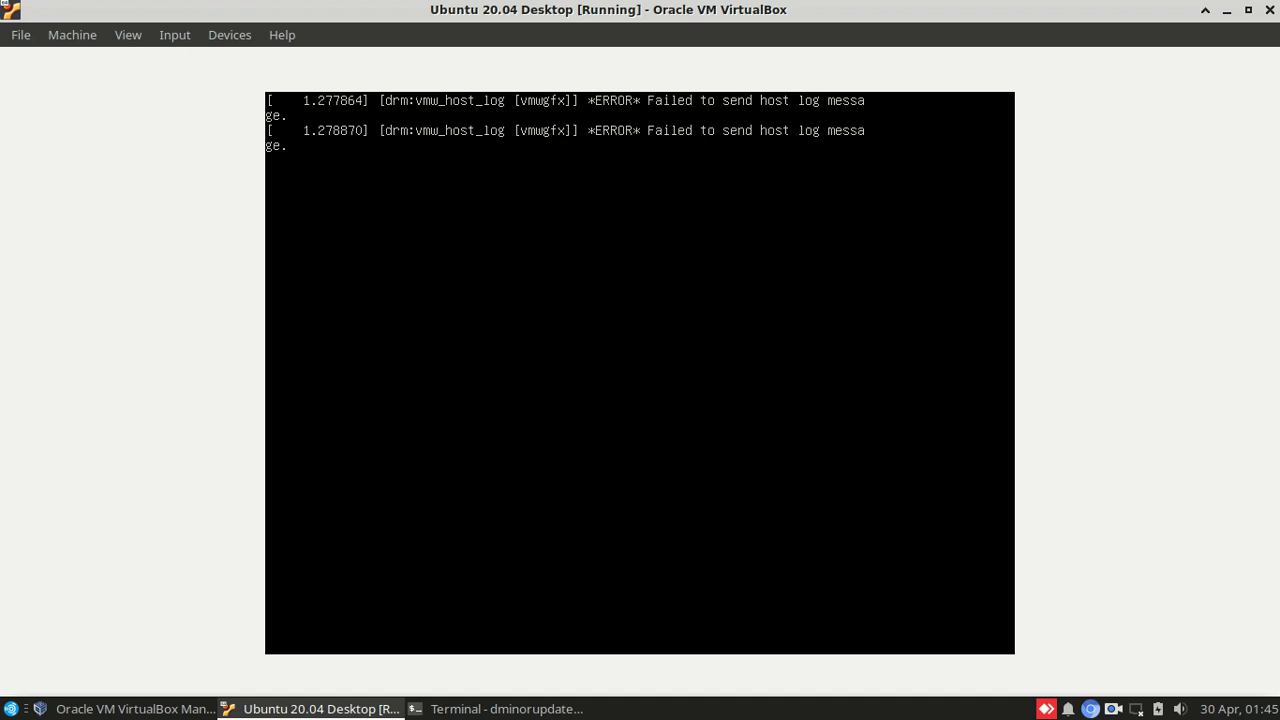
{"action": "left_click", "coordinate": [1113, 709]}
{"action": "left_click", "coordinate": [1178, 642]}
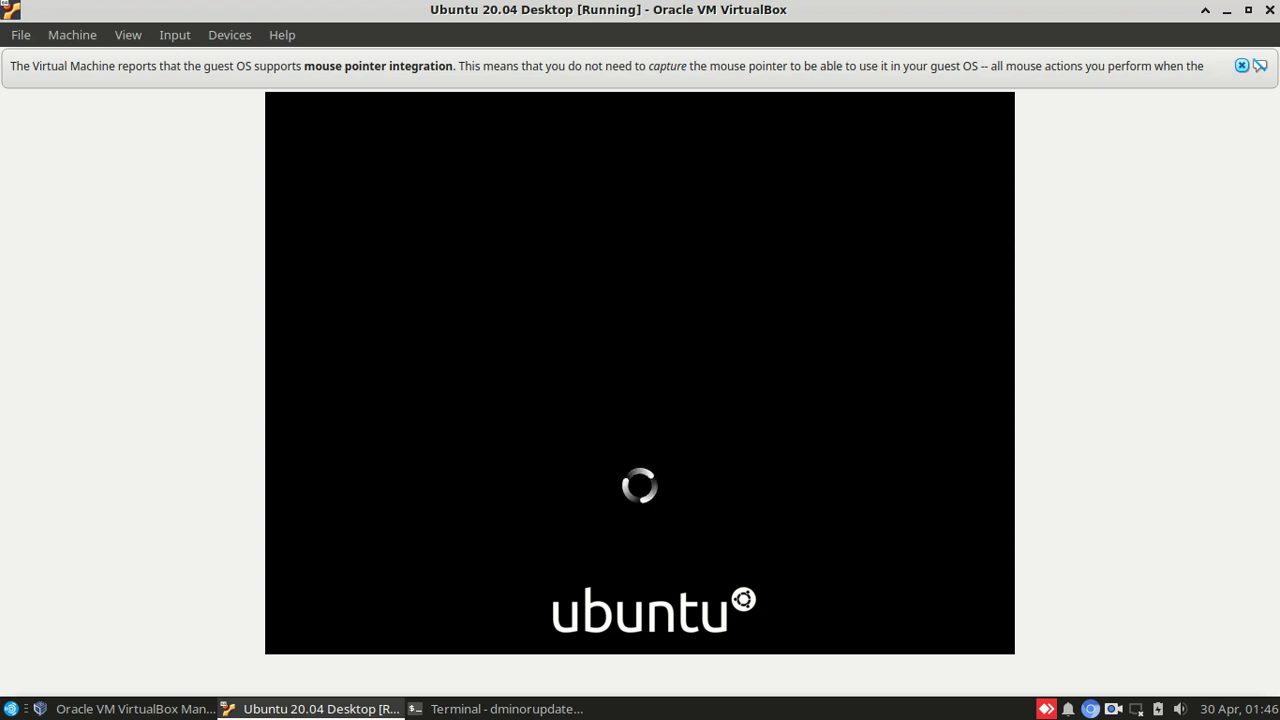
{"action": "left_click", "coordinate": [1113, 709]}
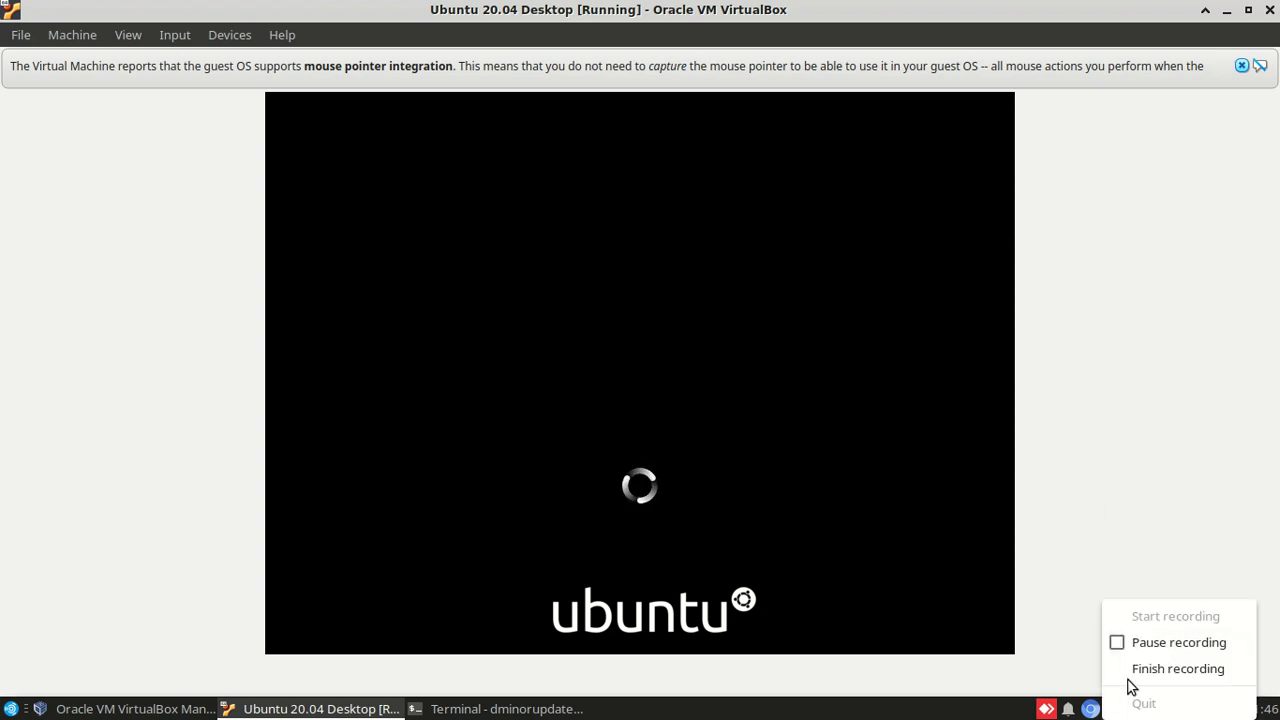
- Select the listed user account on the Ubuntu login screen and log in with the account password
{"action": "left_click", "coordinate": [1146, 648]}
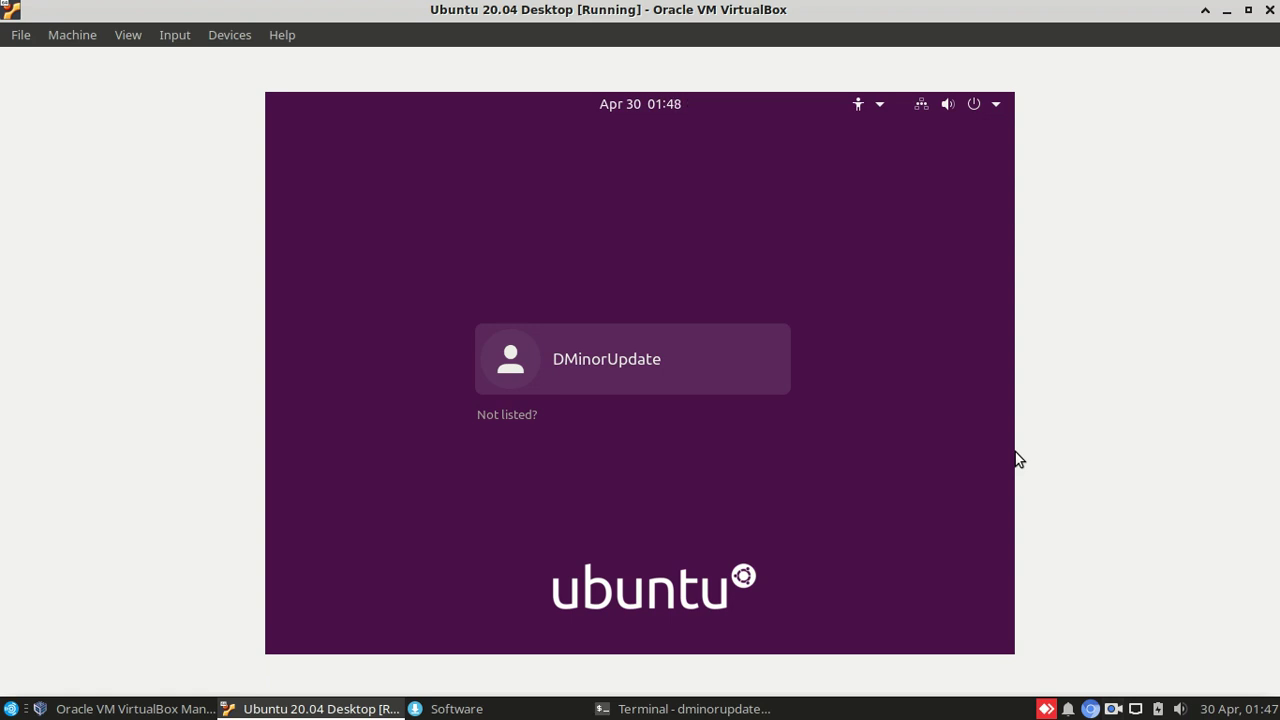
{"action": "left_click", "coordinate": [670, 366]}
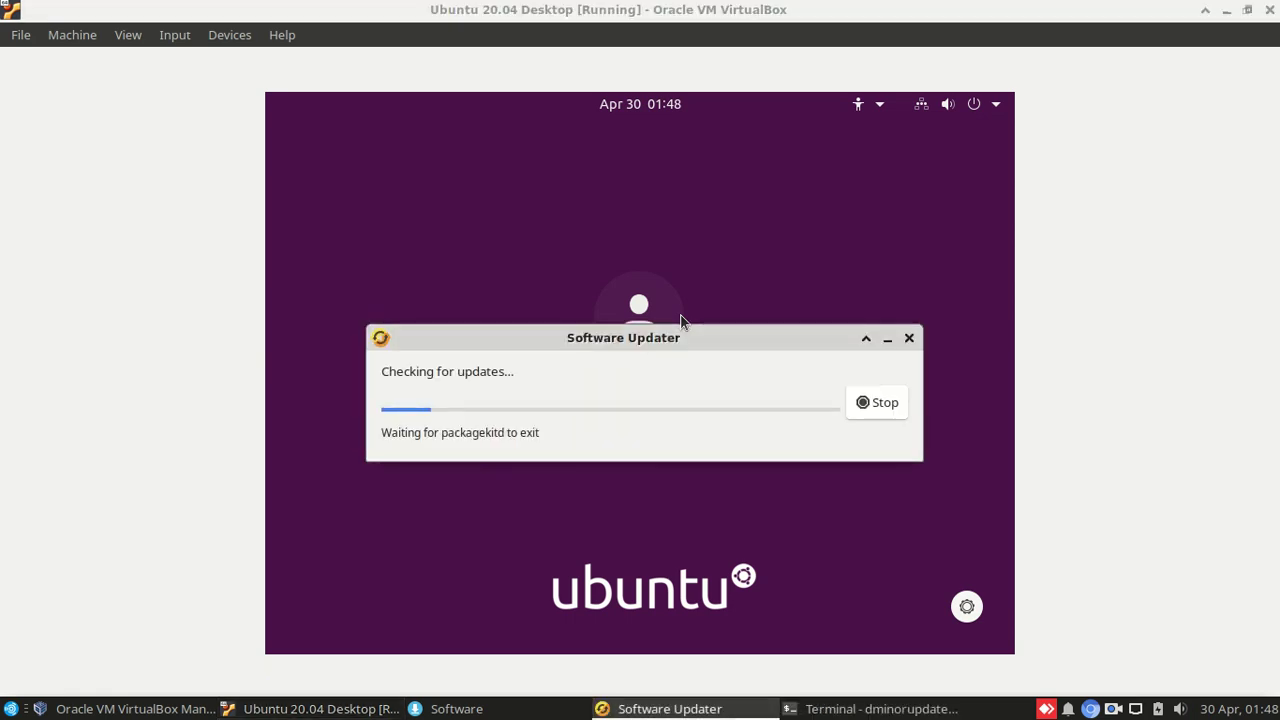
{"action": "left_click", "coordinate": [620, 180]}
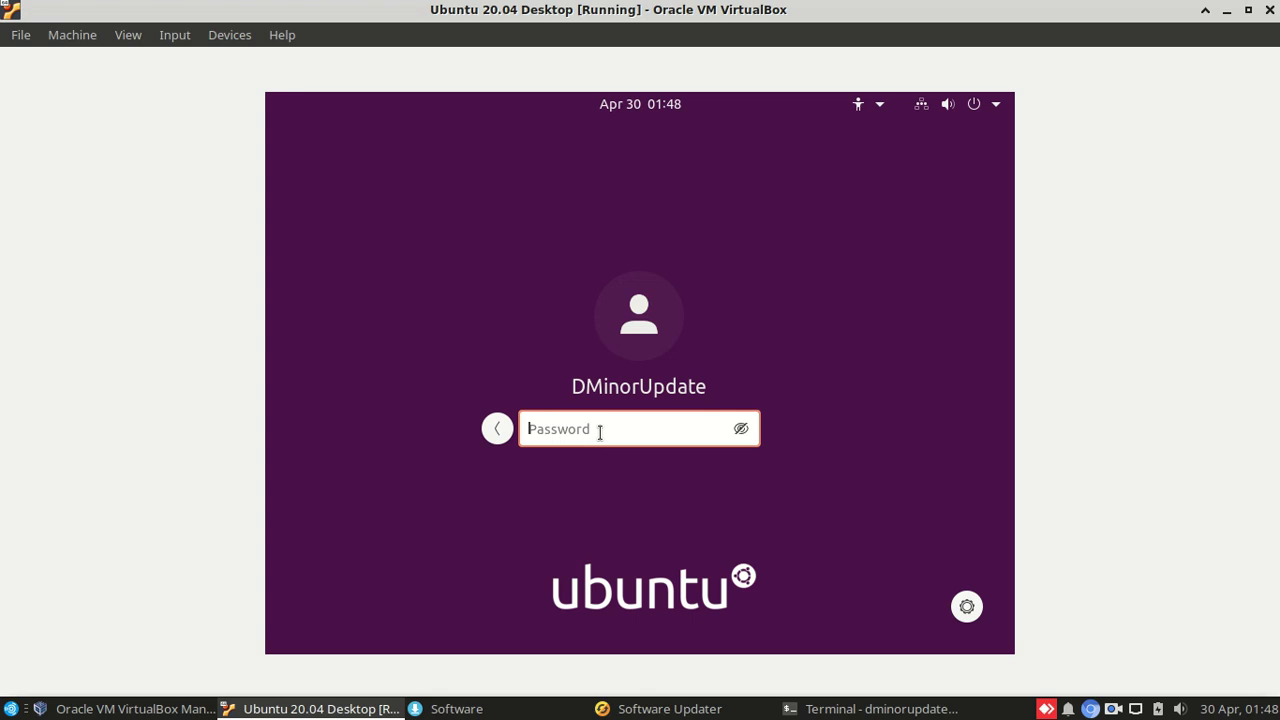
{"action": "type", "text": "••••••••••"}
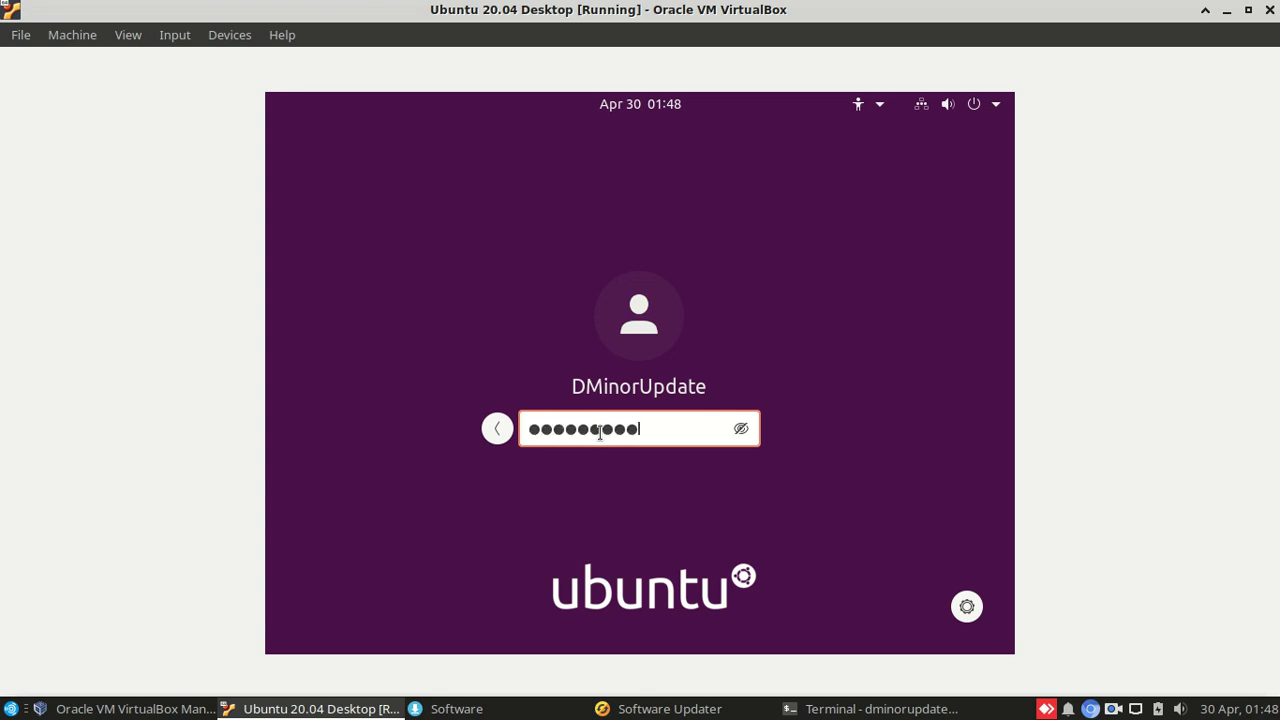
{"action": "type", "text": "••"}
{"action": "key", "text": "Return"}
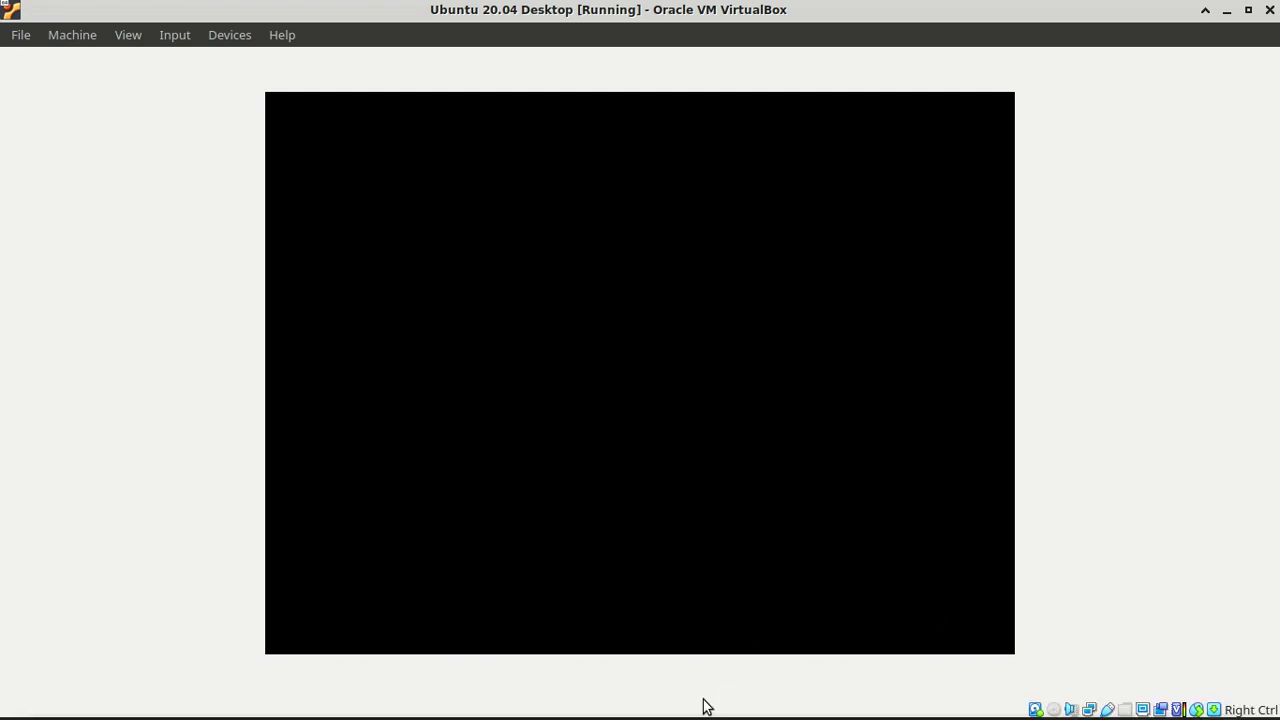
- Move the host's Software Updater window away from the virtual machine display and return to the virtual machine
{"action": "left_click", "coordinate": [670, 710]}
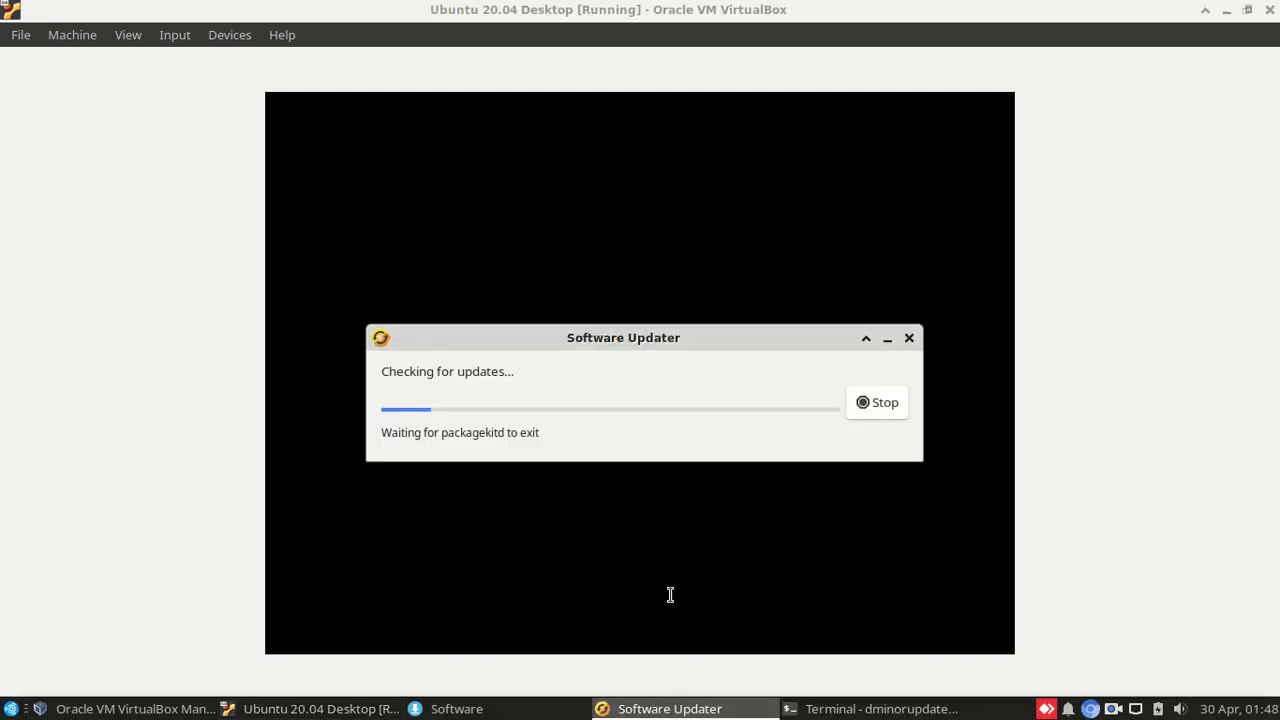
{"action": "left_click_drag", "start_coordinate": [708, 344], "coordinate": [81, 714]}
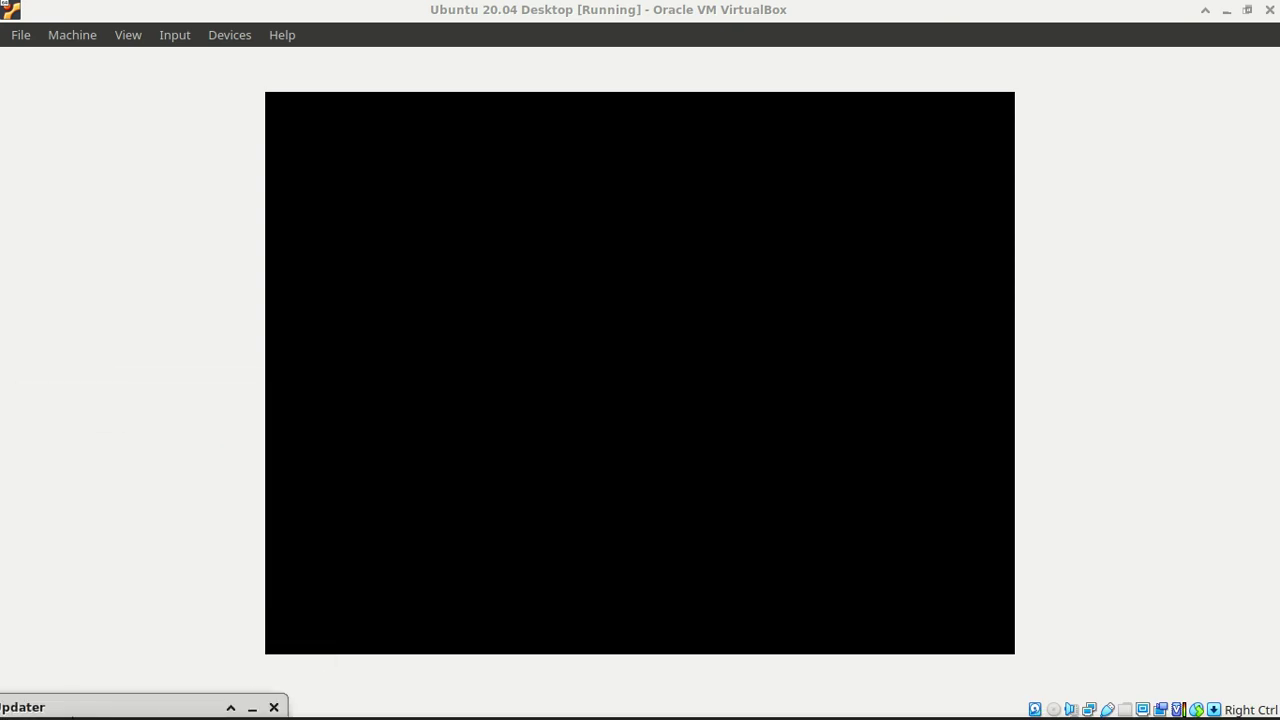
{"action": "left_click", "coordinate": [864, 13]}
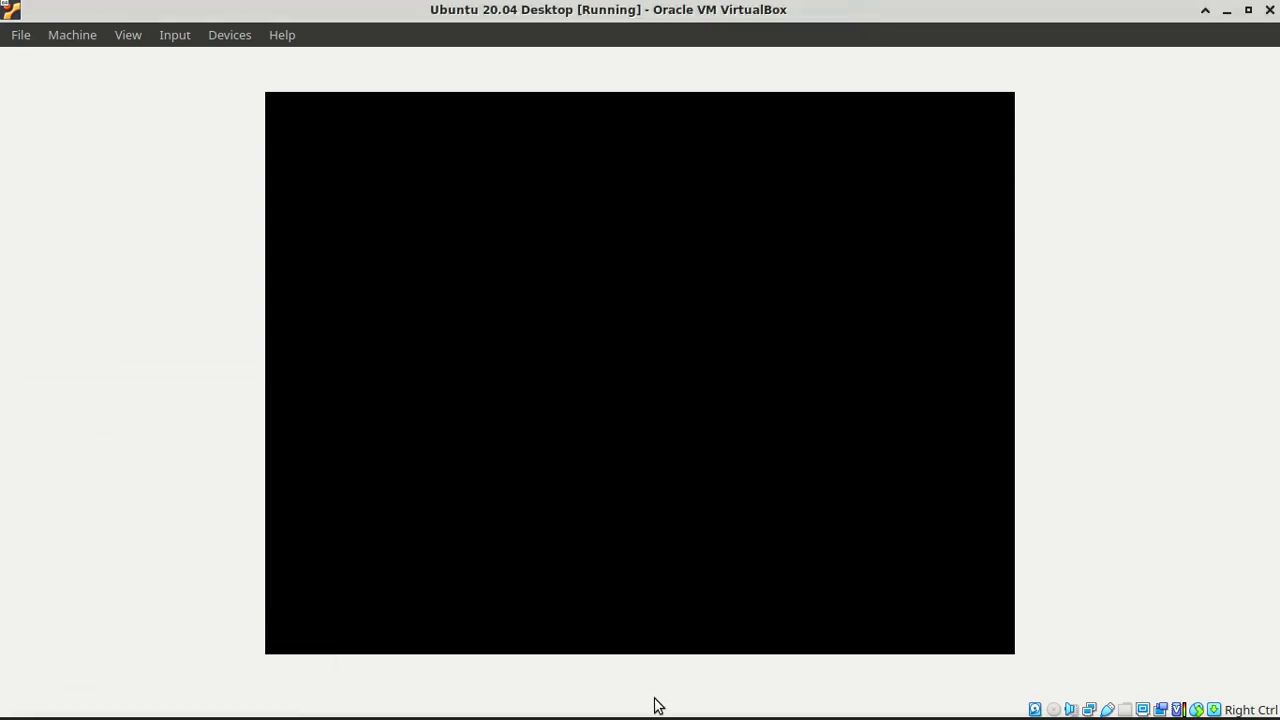
{"action": "mouse_move", "coordinate": [690, 716]}
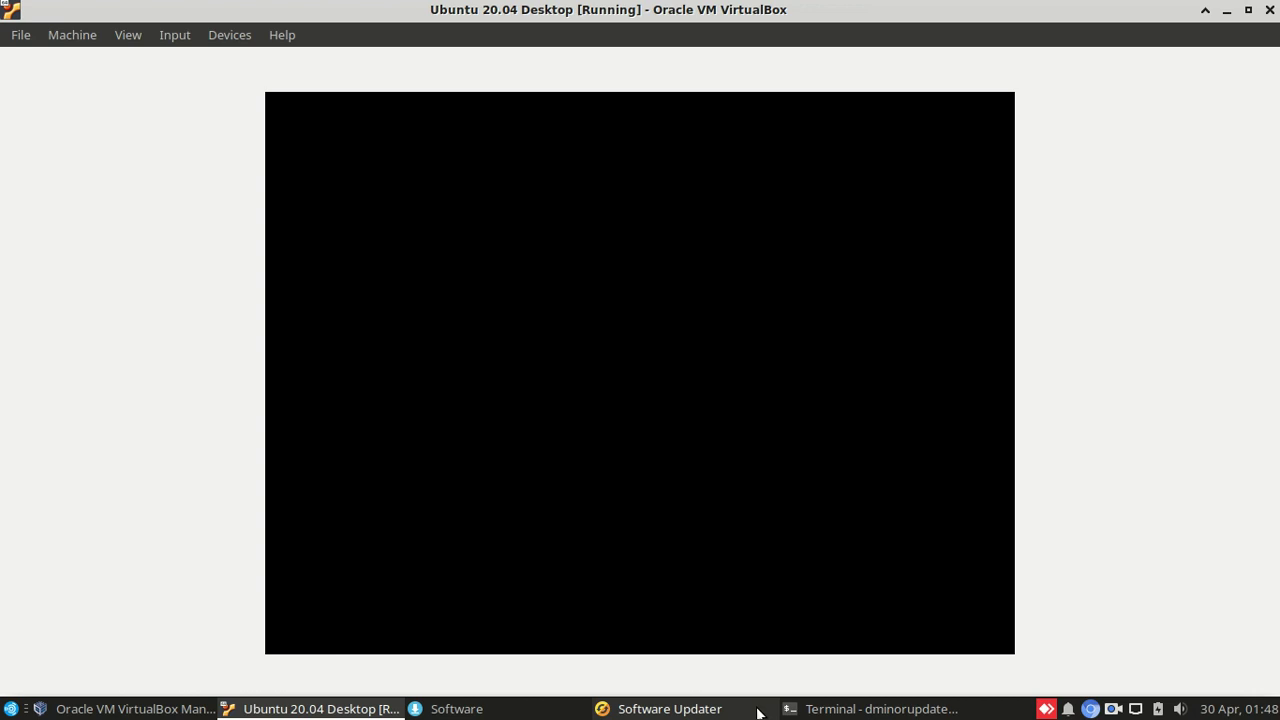
{"action": "left_click", "coordinate": [1113, 709]}
{"action": "left_click", "coordinate": [1137, 642]}
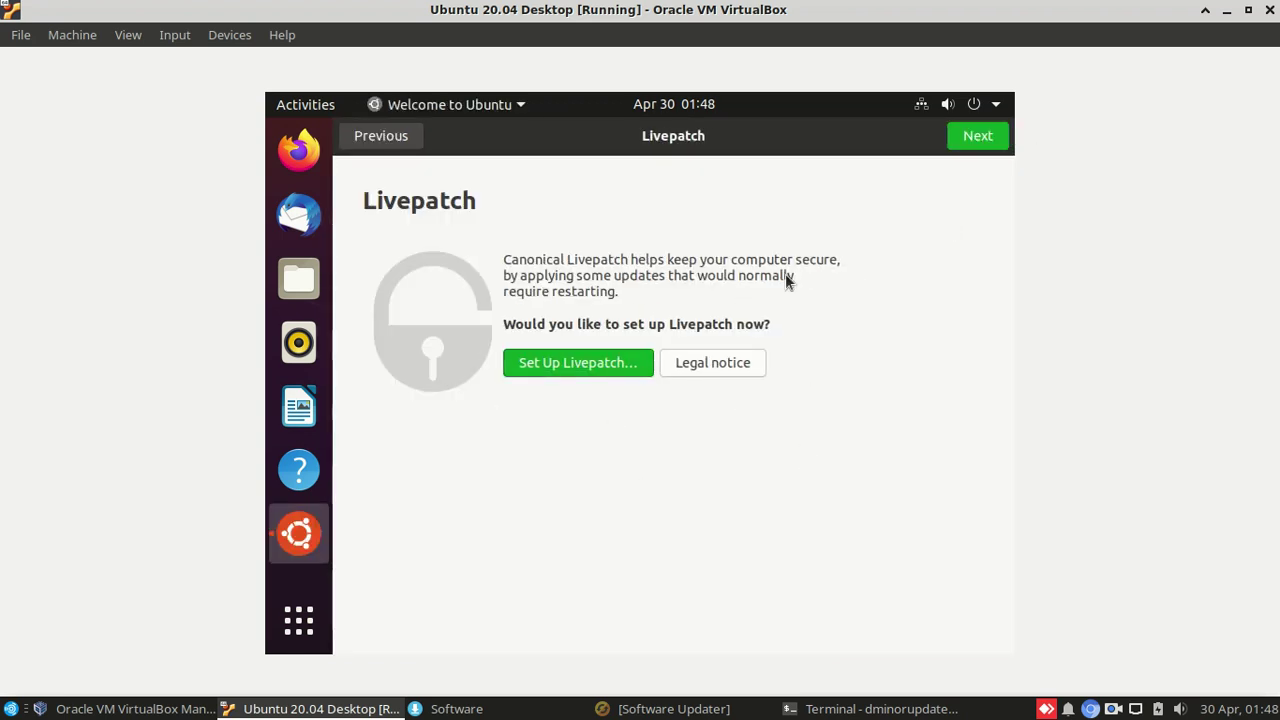
- Finish the Welcome to Ubuntu setup, skipping Livepatch, declining to send system info and leaving Location Services off
{"action": "left_click", "coordinate": [979, 140]}
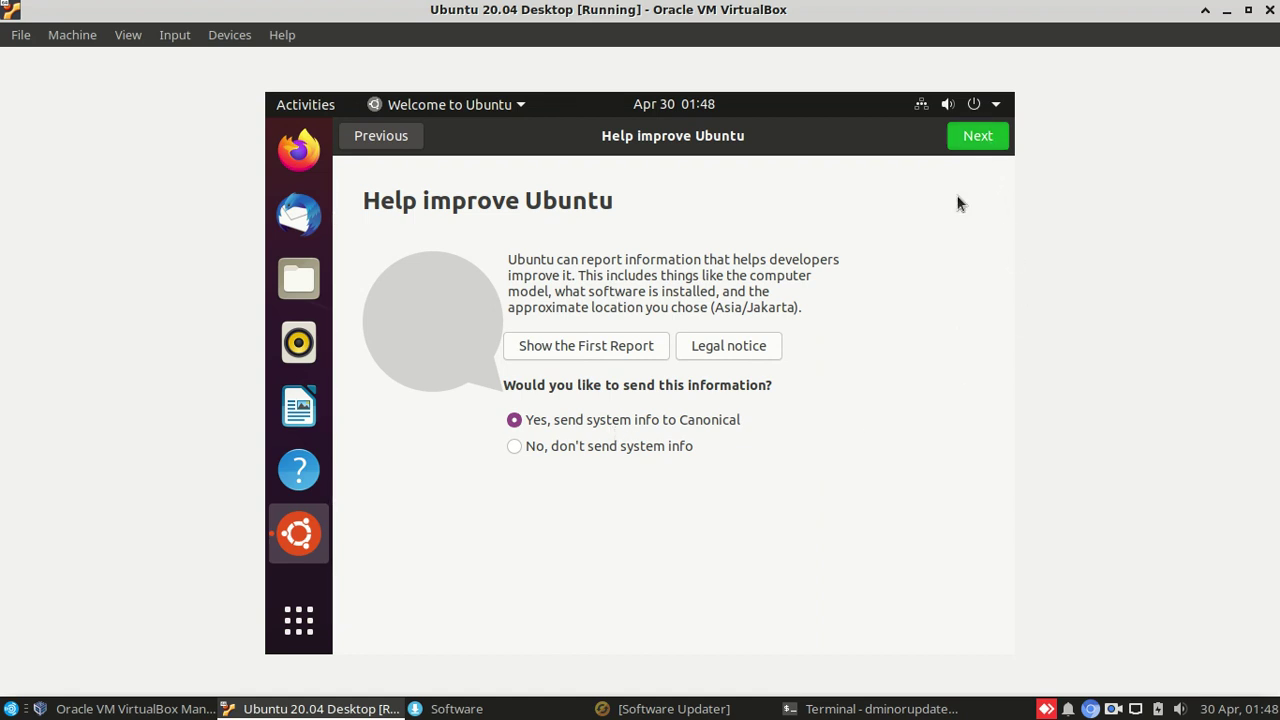
{"action": "left_click", "coordinate": [663, 446]}
{"action": "left_click", "coordinate": [979, 137]}
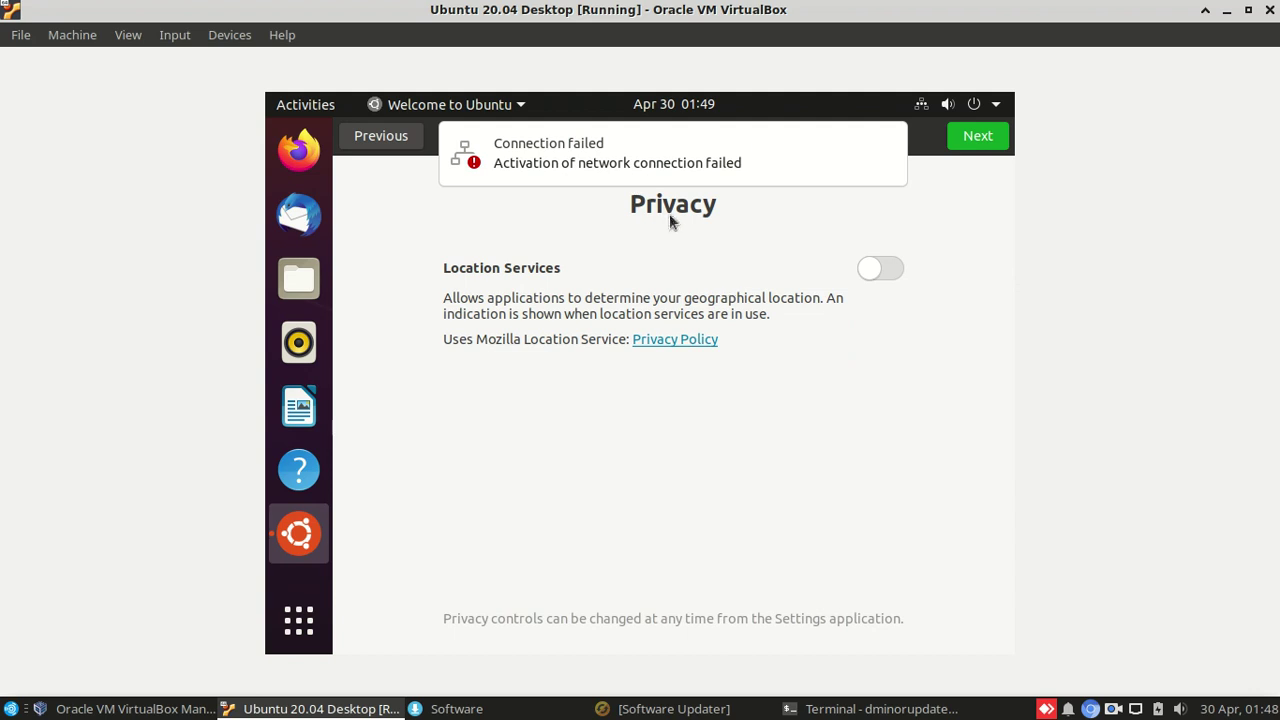
{"action": "mouse_move", "coordinate": [717, 157]}
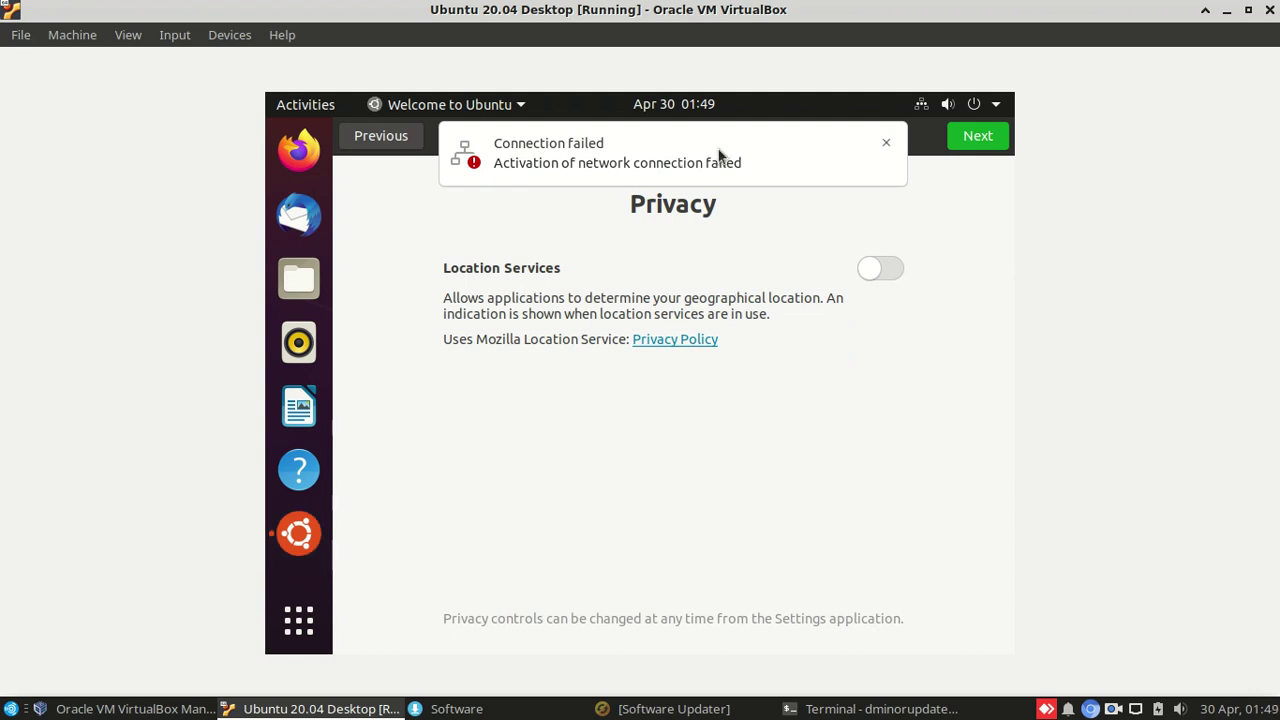
{"action": "left_click", "coordinate": [979, 137]}
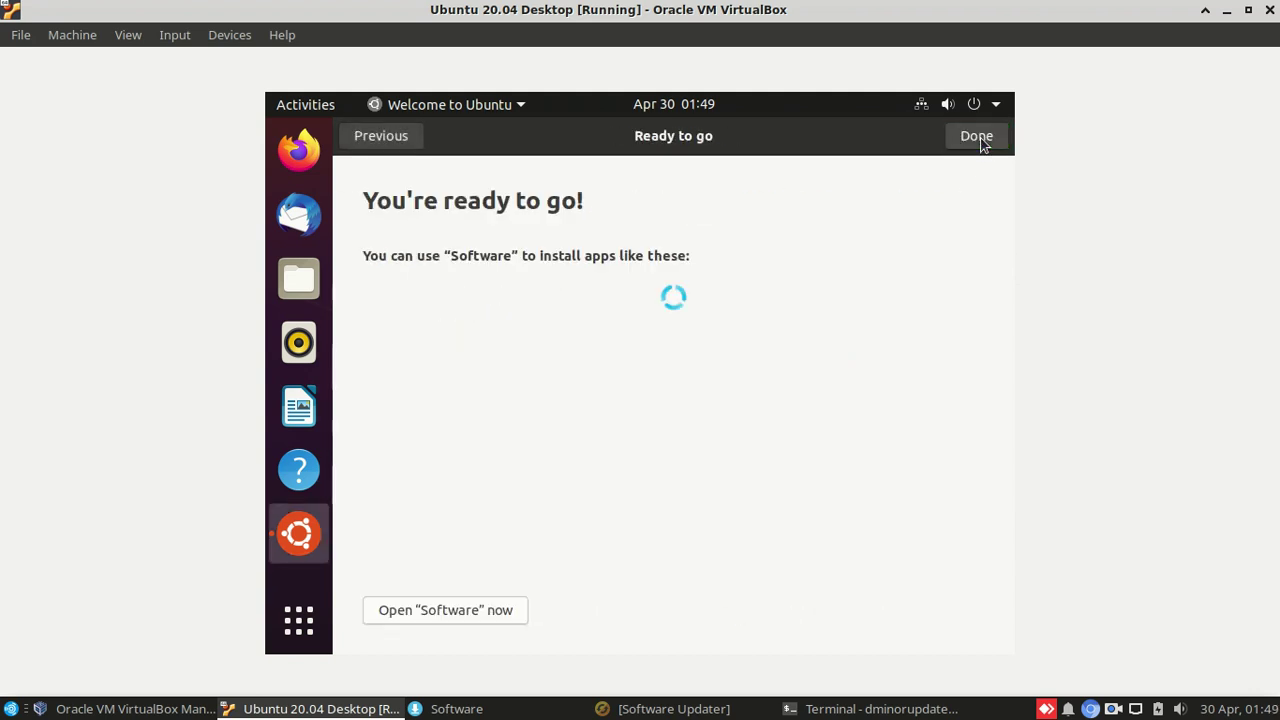
{"action": "left_click", "coordinate": [977, 140]}
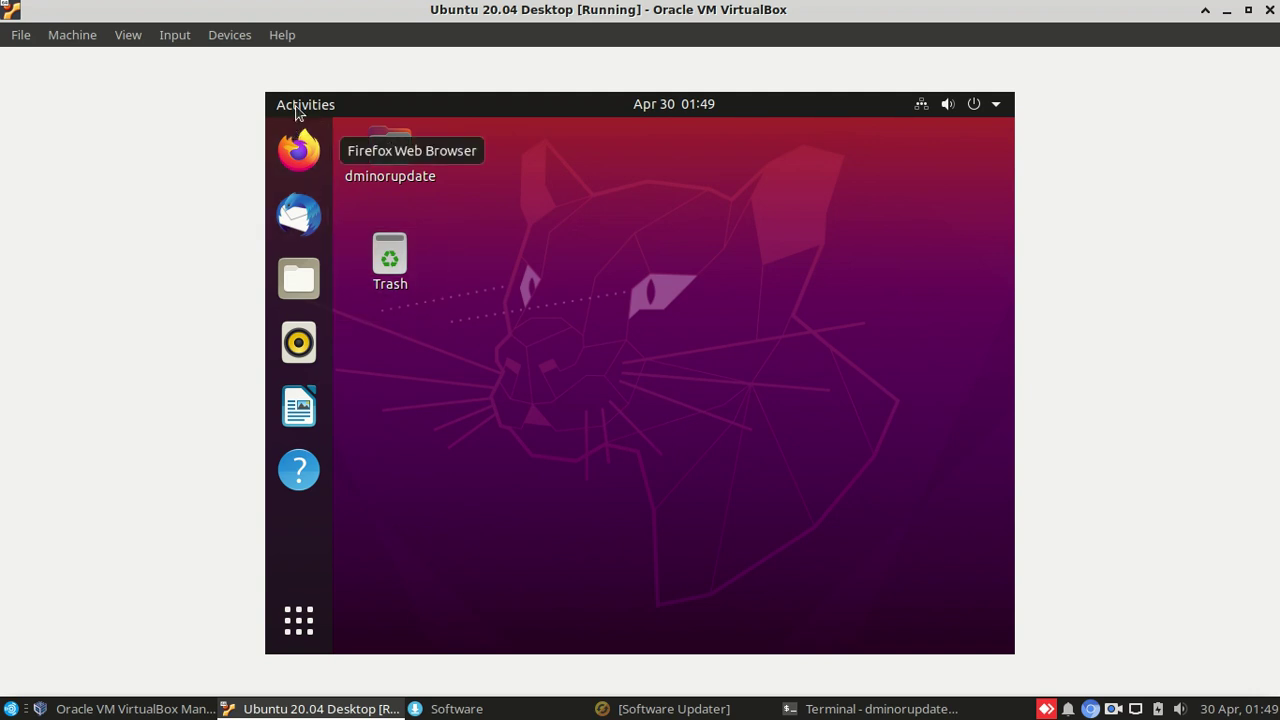
- View the installed applications in the application overview, switching between the All and Frequent views
{"action": "left_click", "coordinate": [287, 633]}
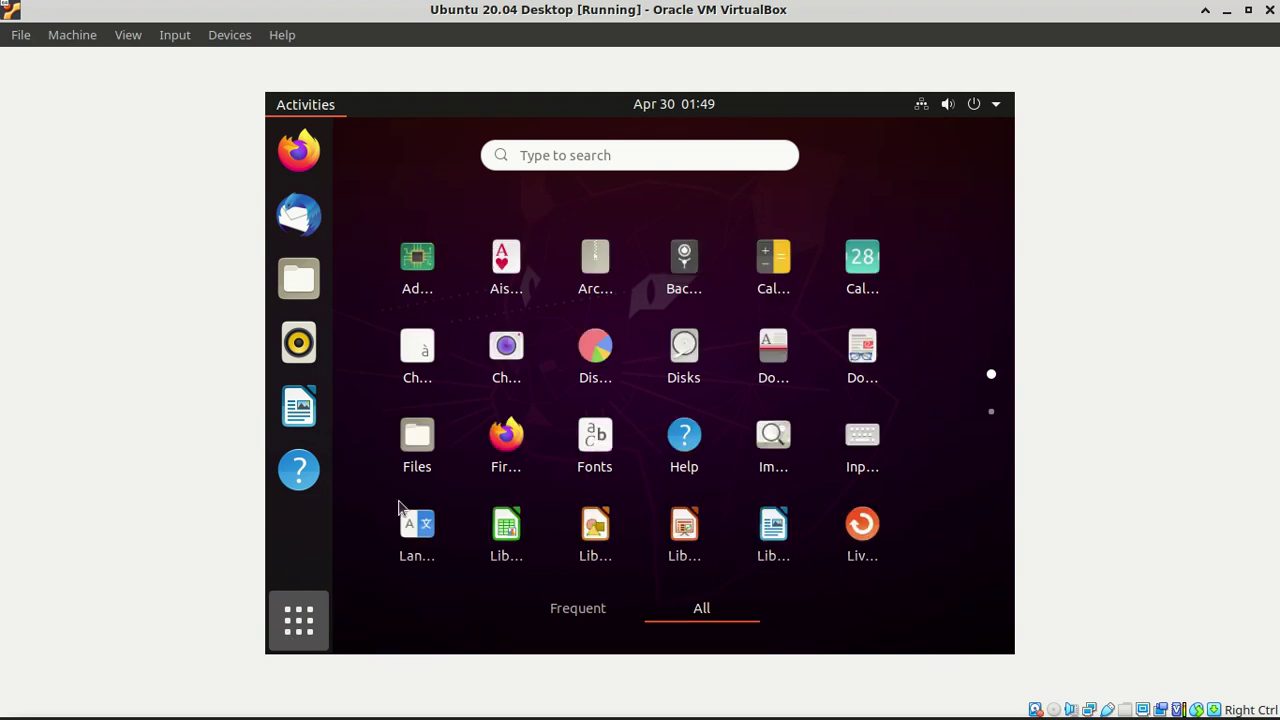
{"action": "left_click", "coordinate": [590, 618]}
{"action": "left_click", "coordinate": [690, 610]}
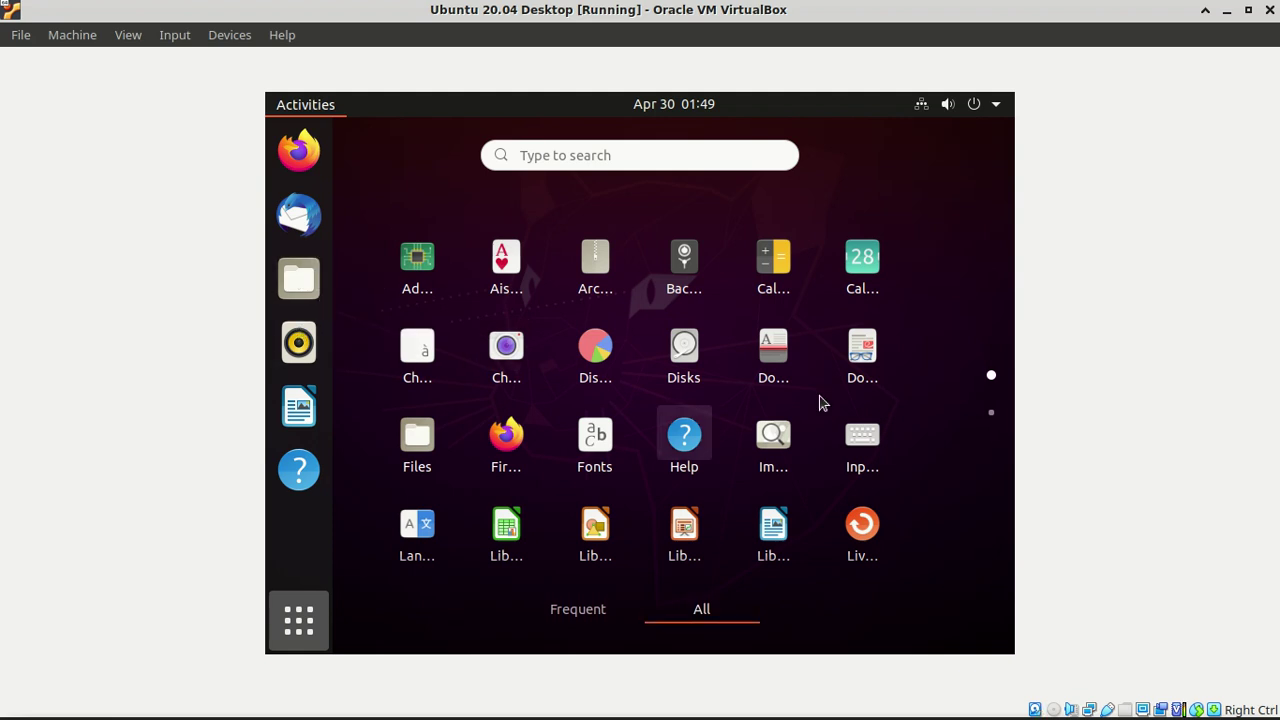
{"action": "left_click", "coordinate": [587, 617]}
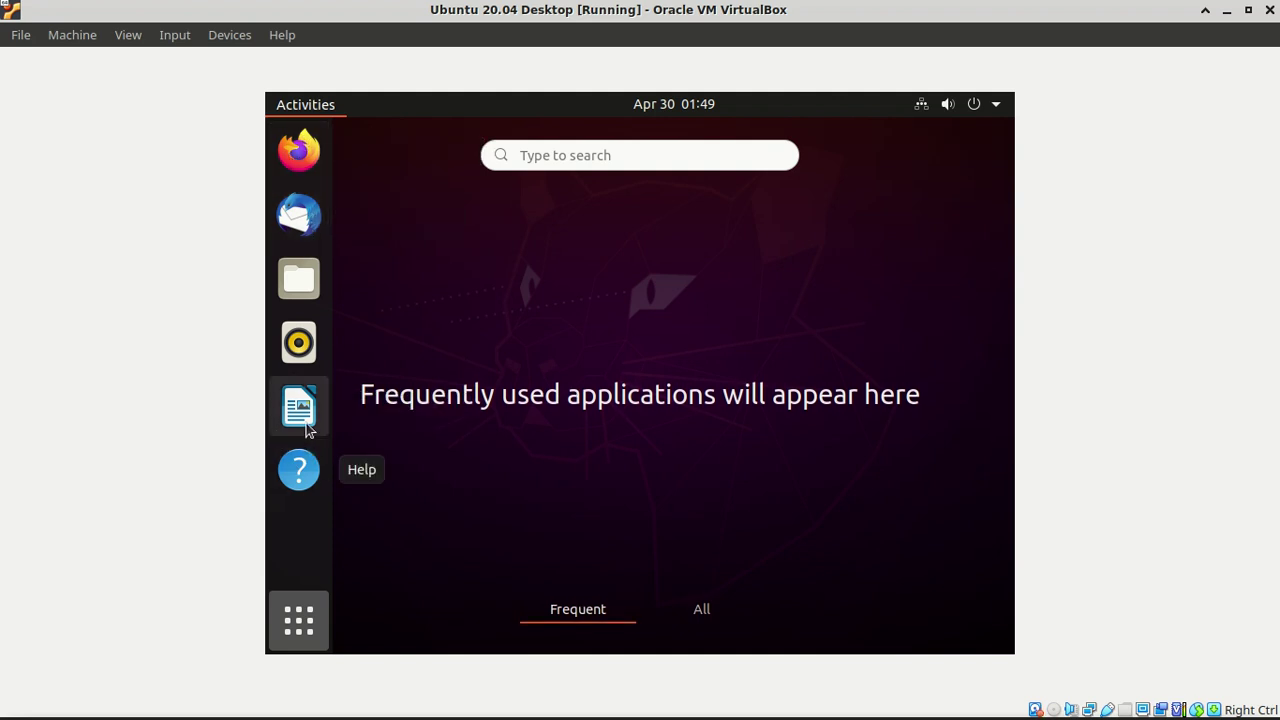
- Launch the system Settings and view the Home folder in Files
{"action": "left_click", "coordinate": [996, 108]}
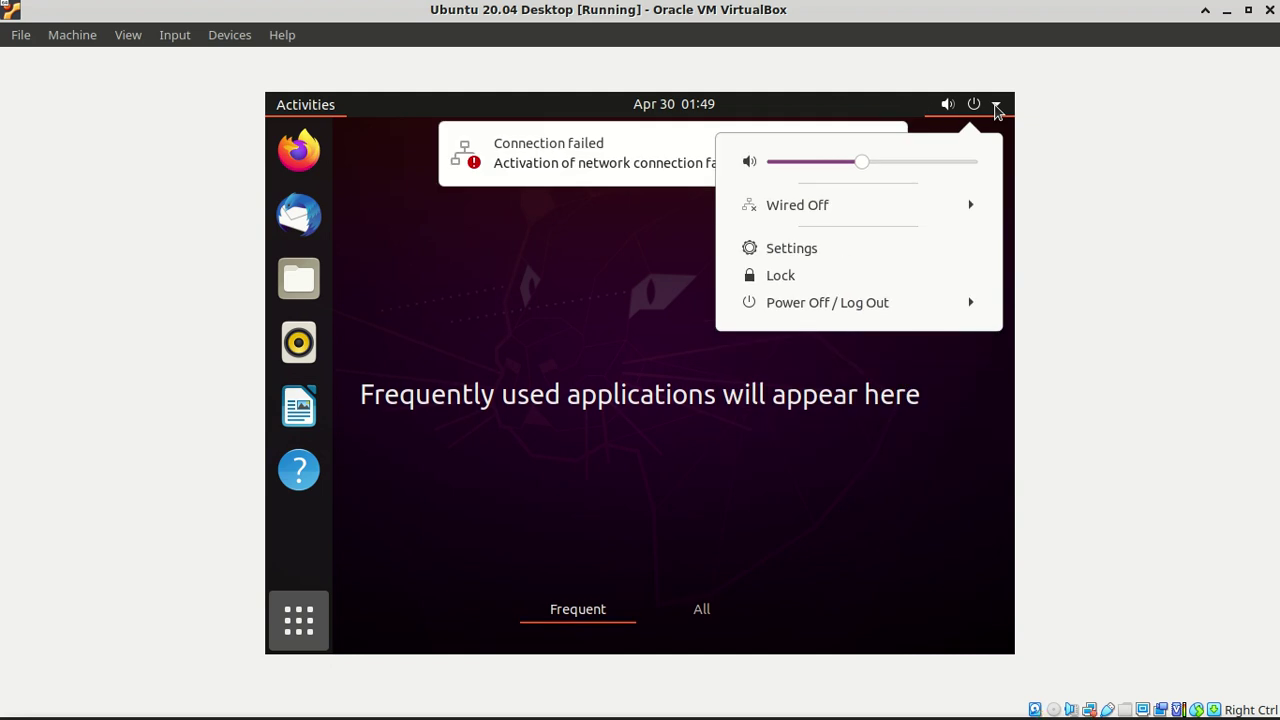
{"action": "left_click", "coordinate": [782, 253]}
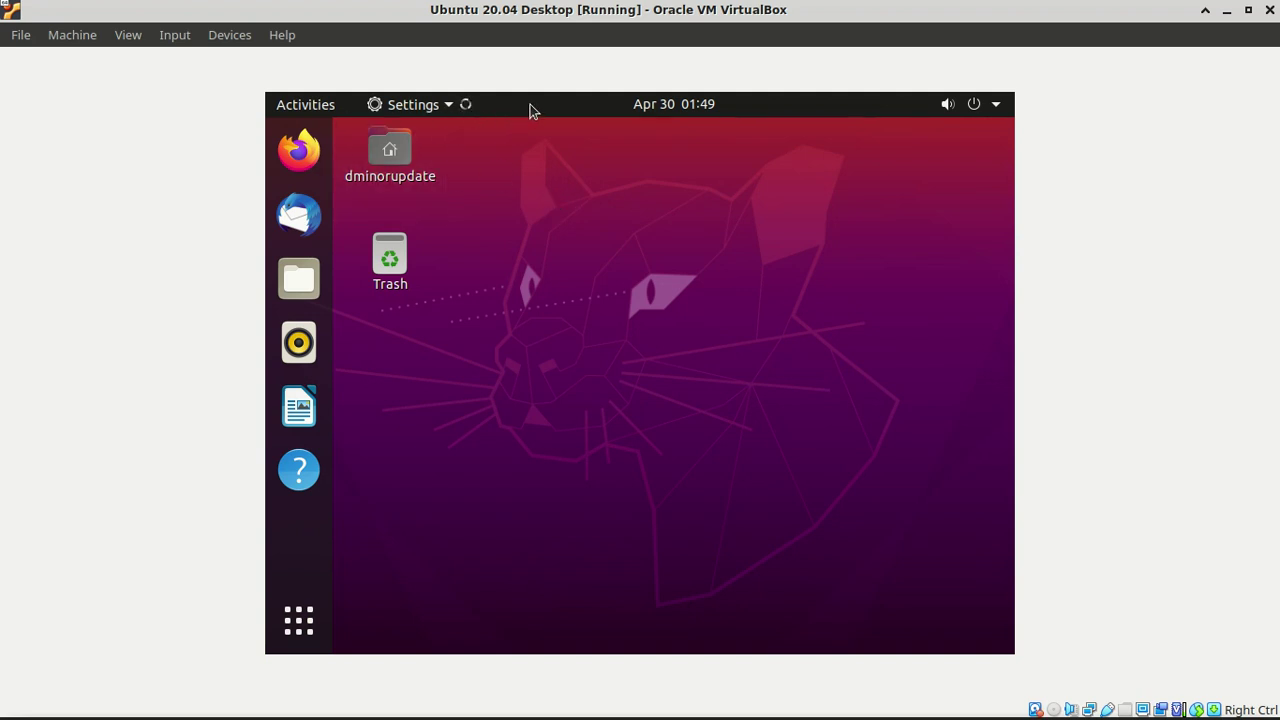
{"action": "left_click", "coordinate": [301, 105]}
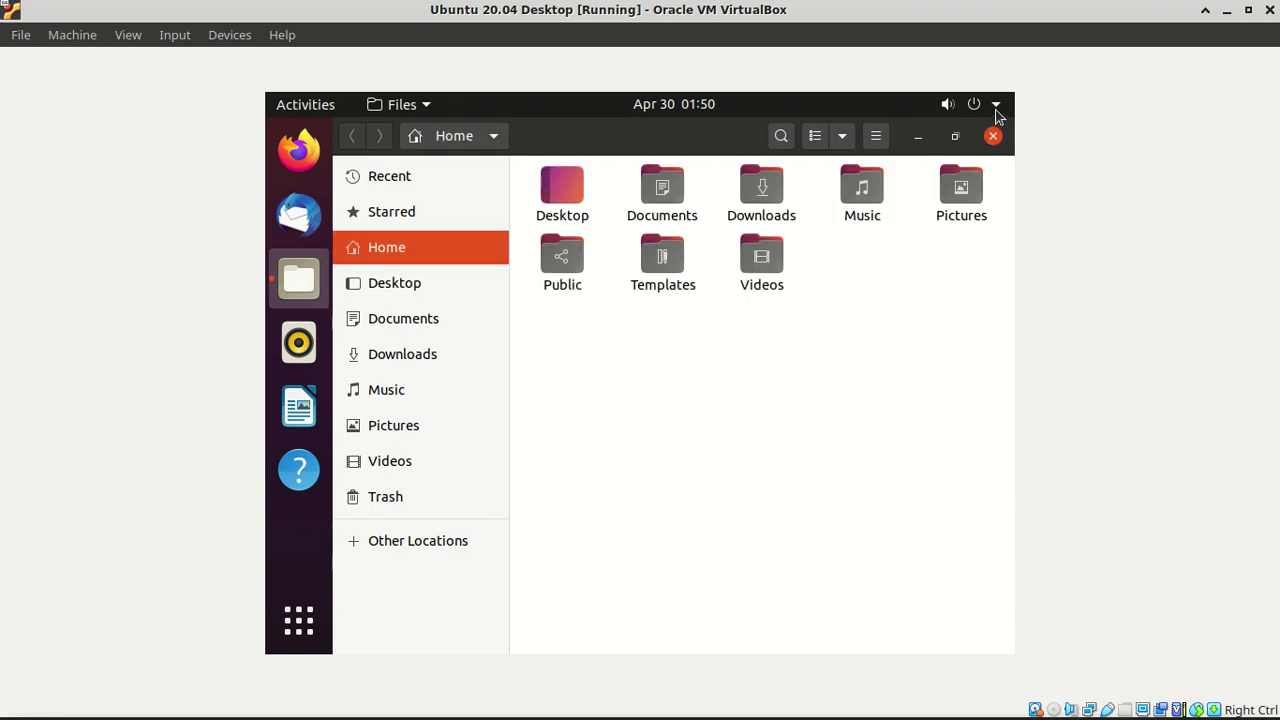
- Try to connect the virtual machine's wired network
{"action": "left_click", "coordinate": [995, 106]}
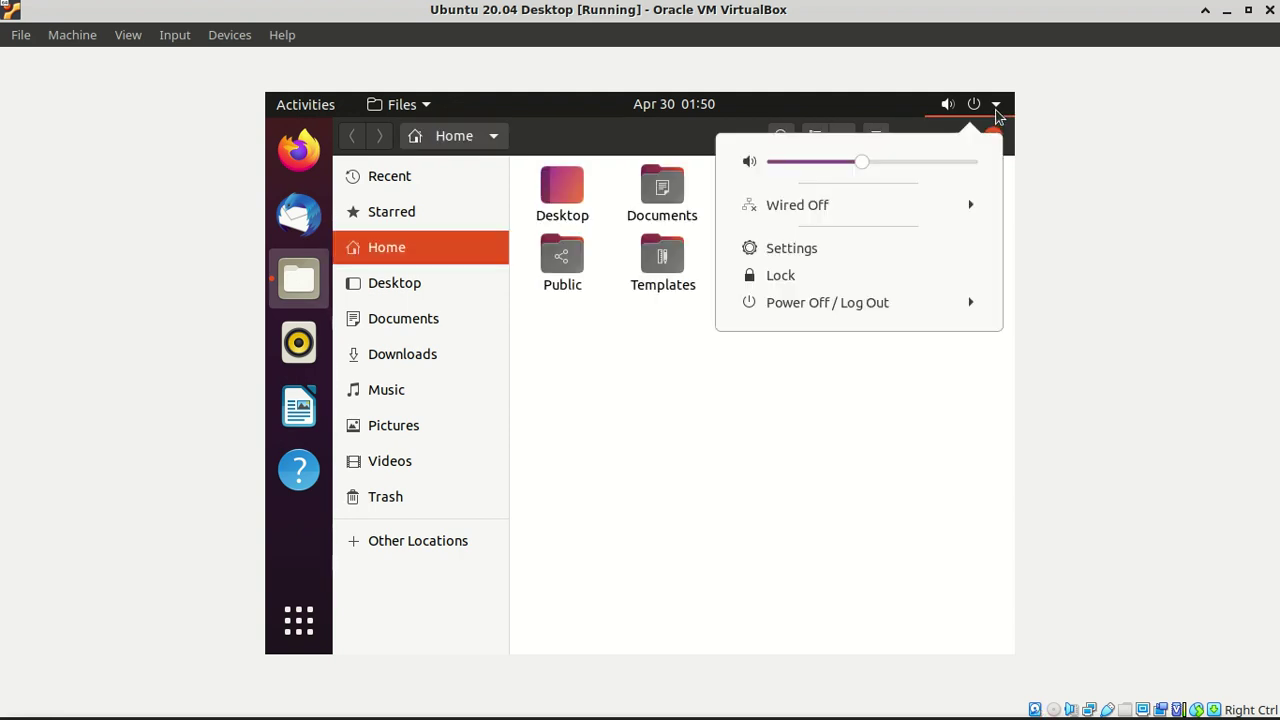
{"action": "left_click", "coordinate": [916, 214]}
{"action": "left_click", "coordinate": [845, 235]}
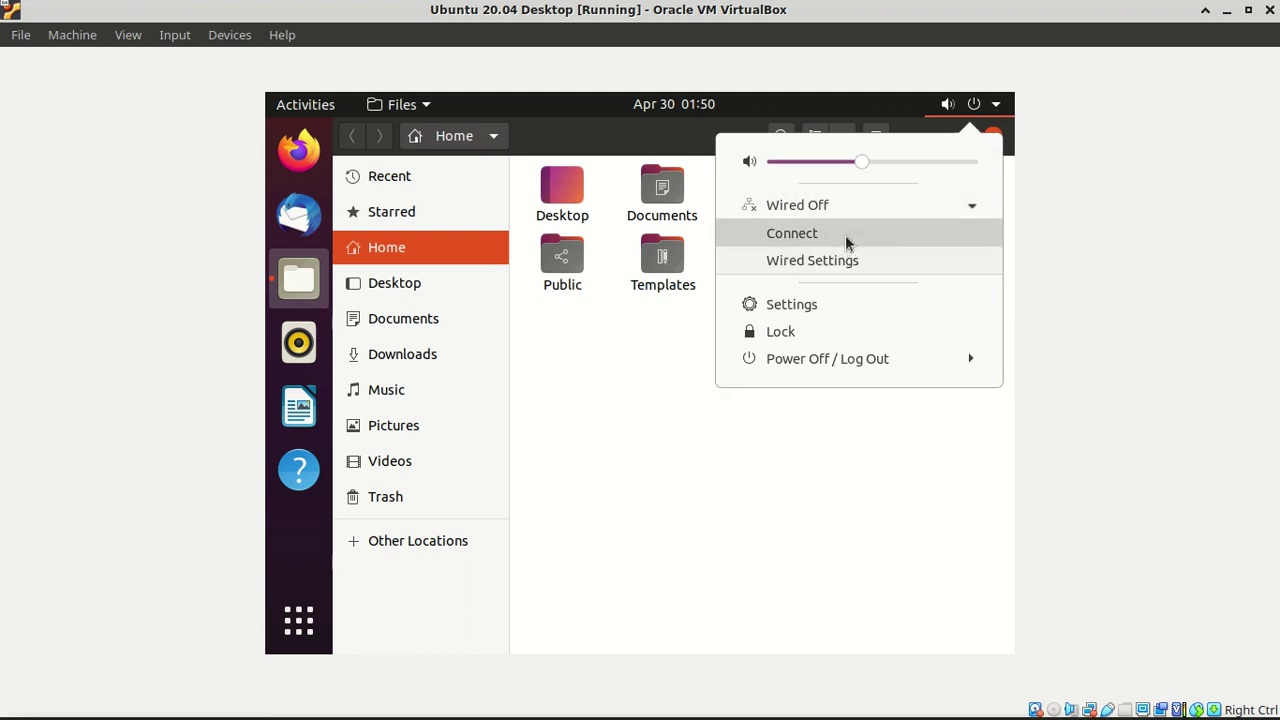
- Check the wired connection status and examine the Network, Applications and remaining categories in the system Settings
{"action": "left_click", "coordinate": [993, 108]}
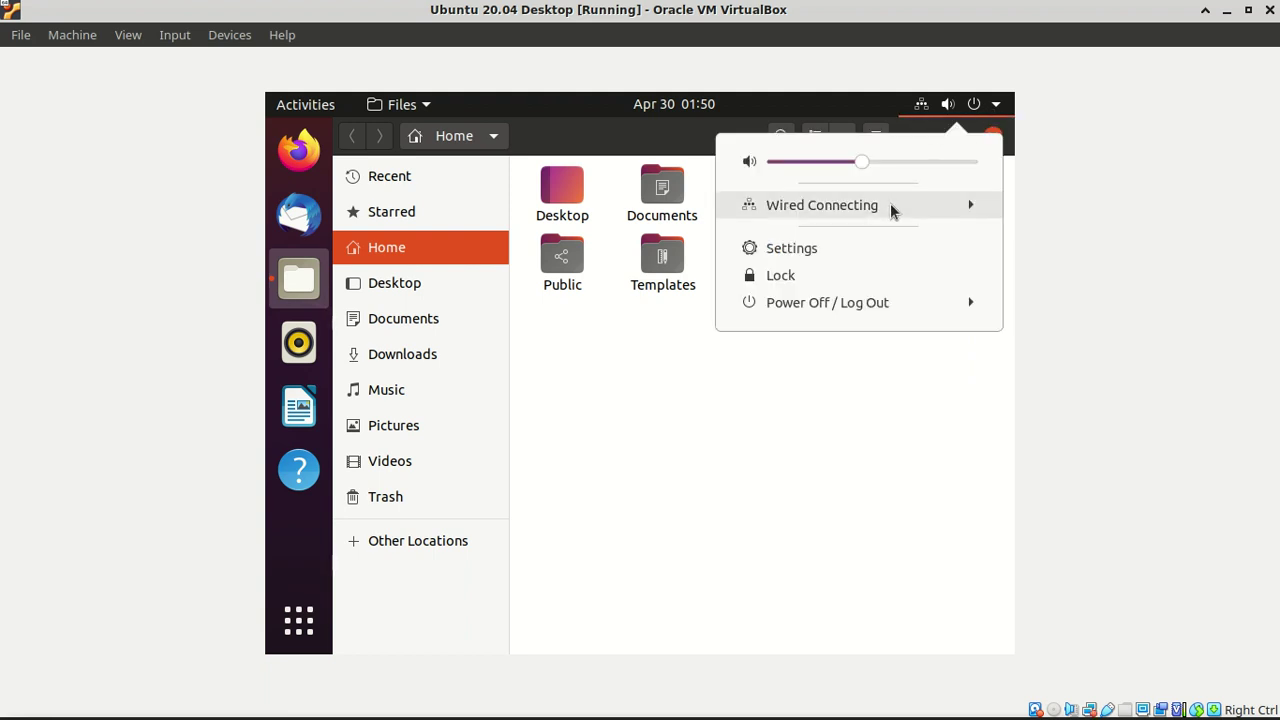
{"action": "left_click", "coordinate": [800, 248]}
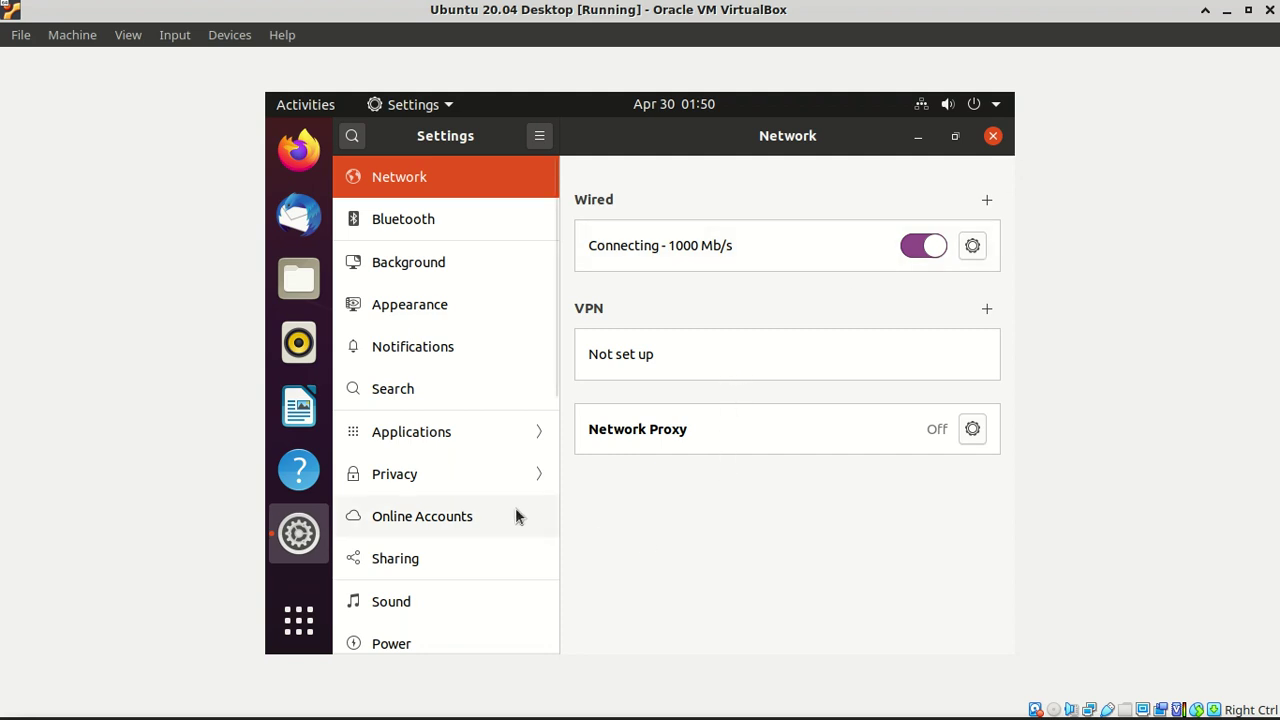
{"action": "left_click", "coordinate": [446, 438]}
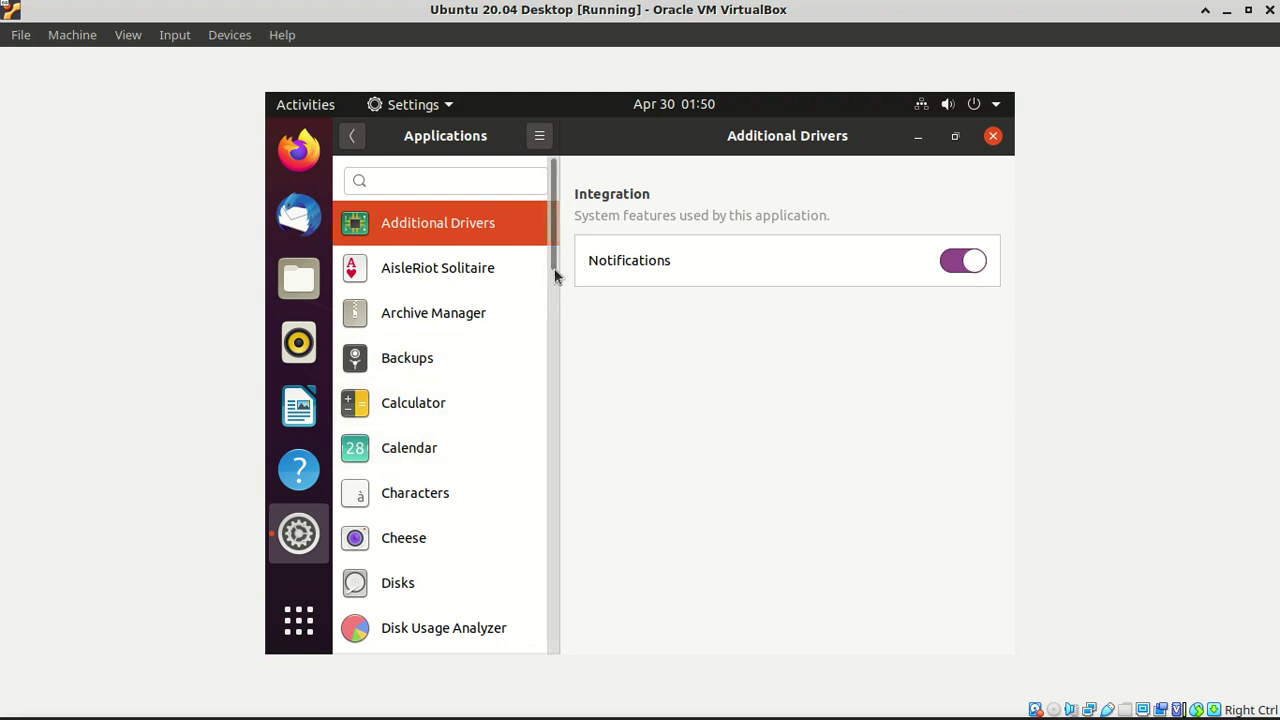
{"action": "left_click", "coordinate": [352, 136]}
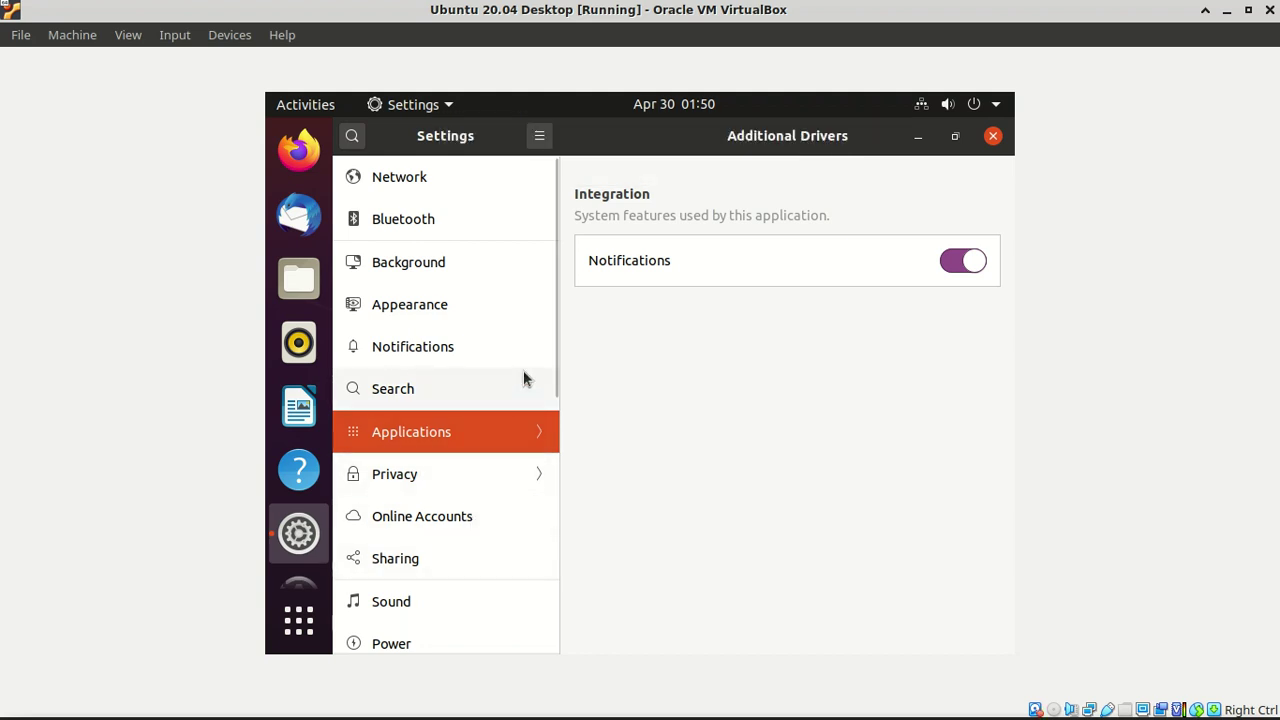
{"action": "scroll", "coordinate": [491, 318], "scroll_direction": "down", "scroll_amount": 10}
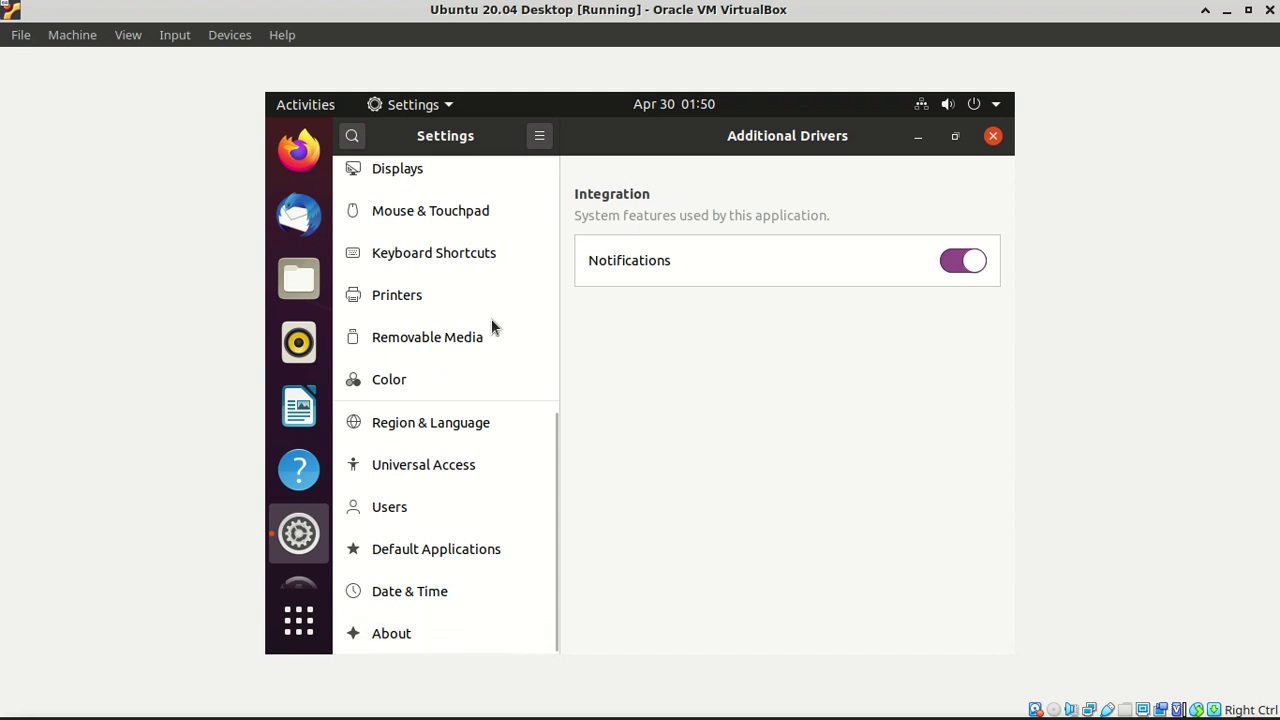
- Search the system Settings for "panel" and close Settings
{"action": "left_click", "coordinate": [355, 139]}
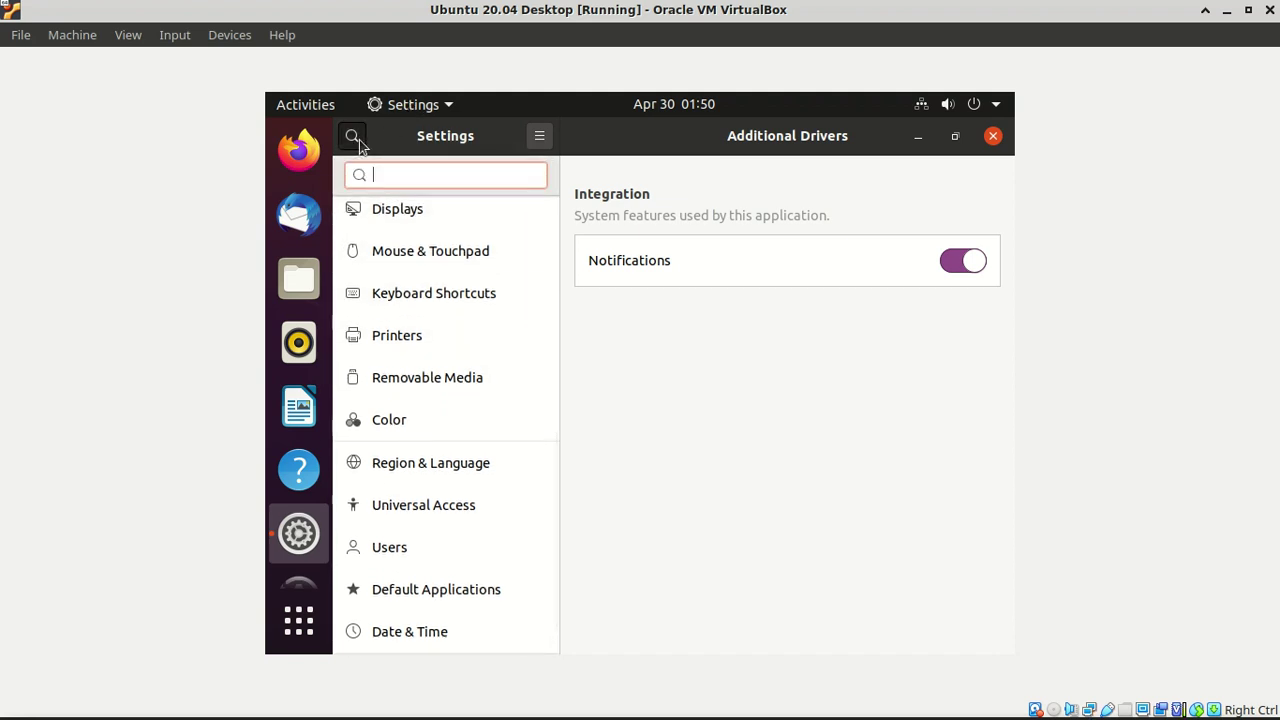
{"action": "type", "text": "panel"}
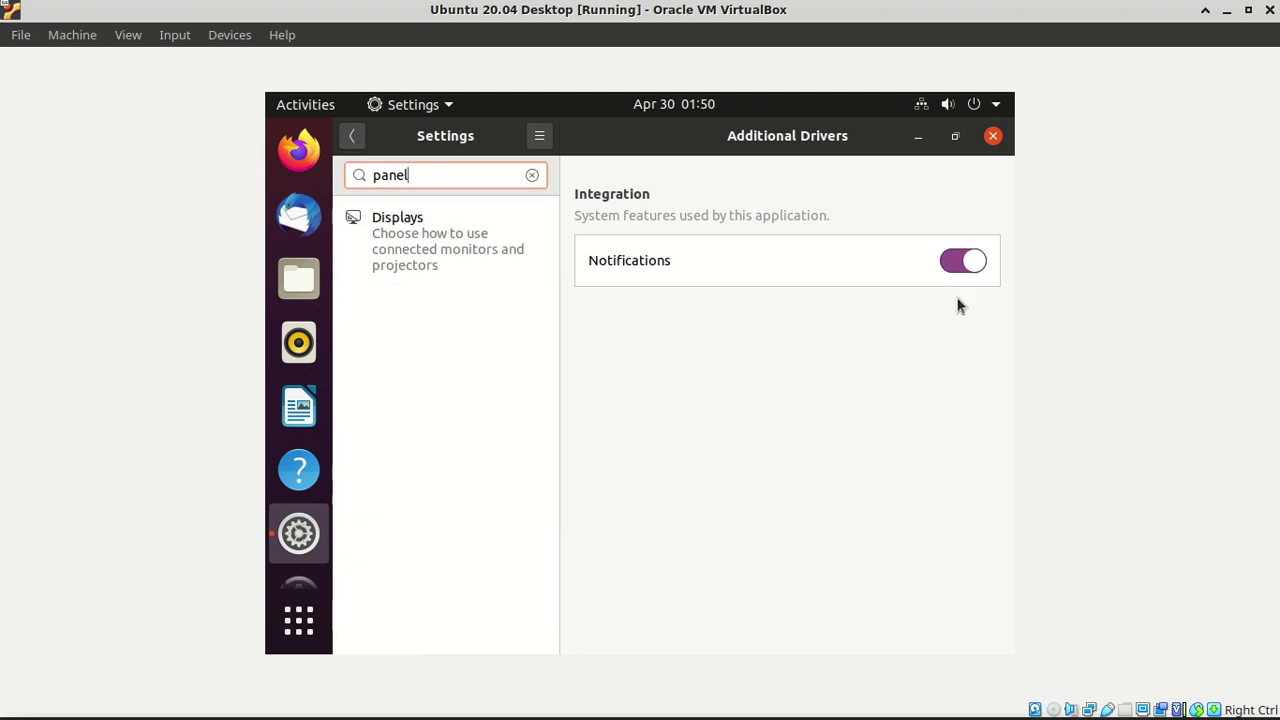
{"action": "left_click", "coordinate": [994, 140]}
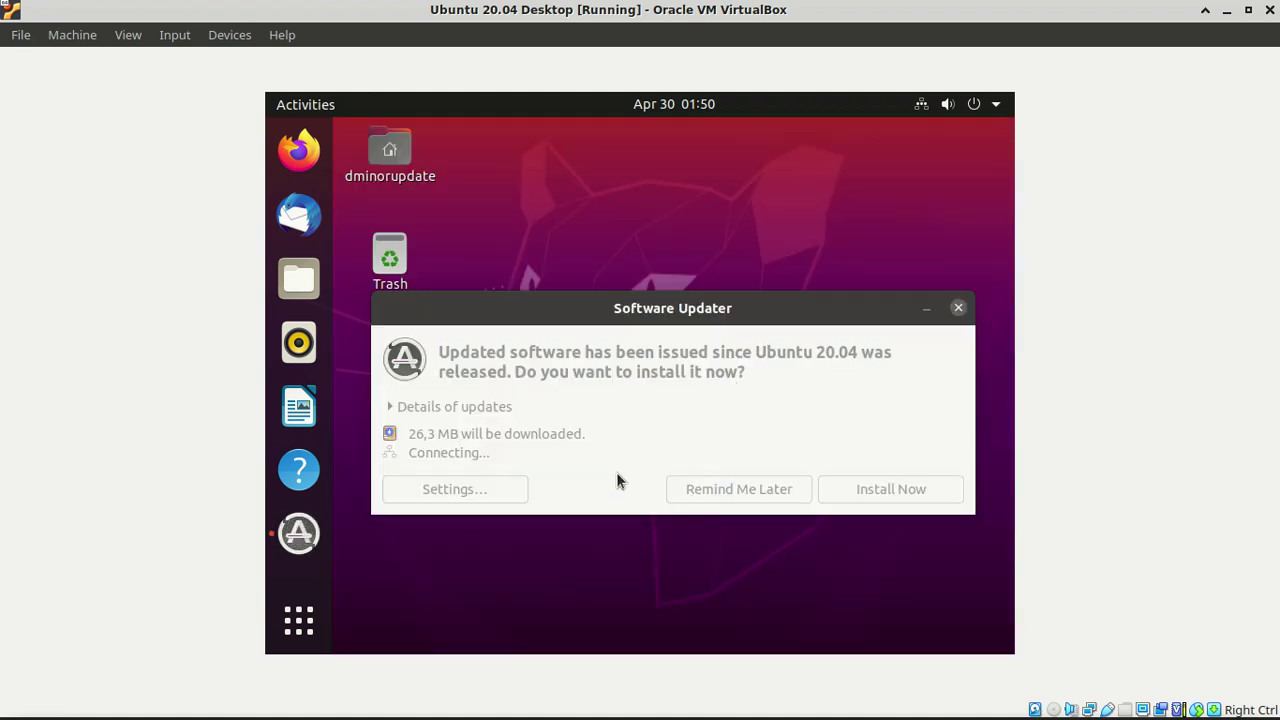
- Postpone the software updates offered for Ubuntu 20.04 with the Remind Me Later option
{"action": "left_click", "coordinate": [500, 443]}
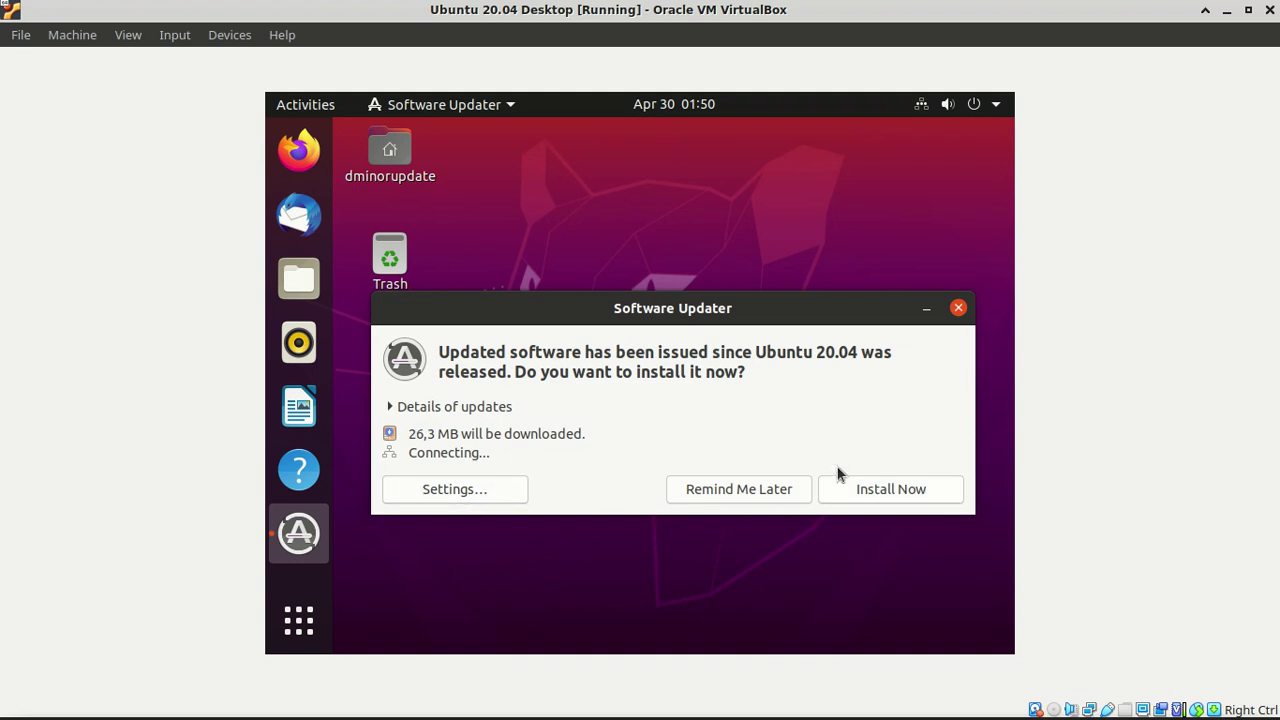
{"action": "left_click", "coordinate": [765, 494]}
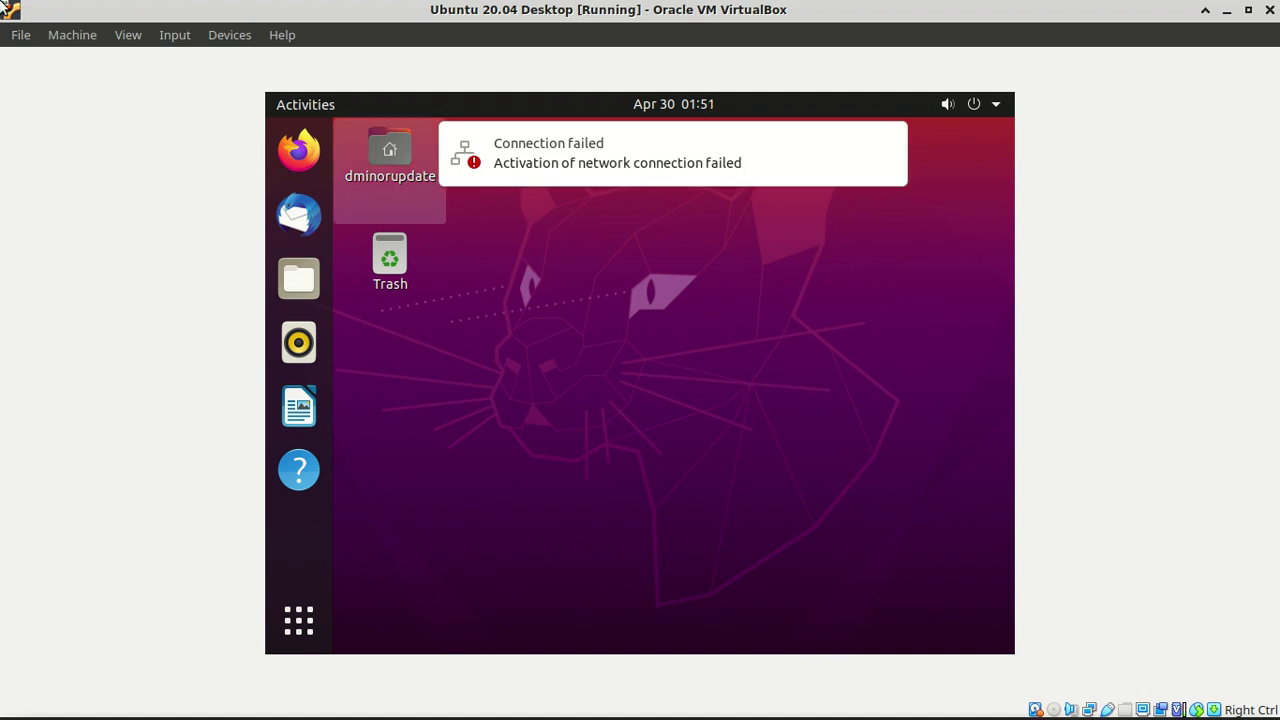
- Test the internet connection by running ping google.com in a terminal
{"action": "key", "text": "ctrl+alt+t"}
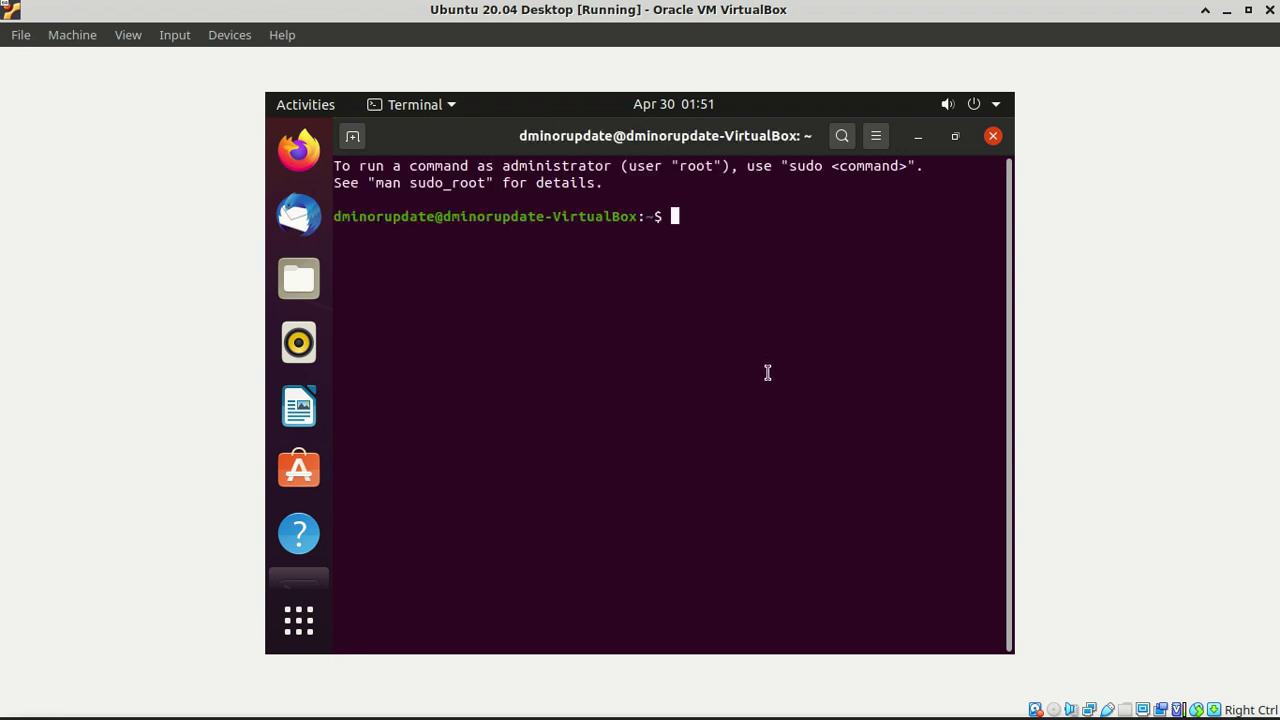
{"action": "type", "text": "ping google.com"}
{"action": "key", "text": "Return"}
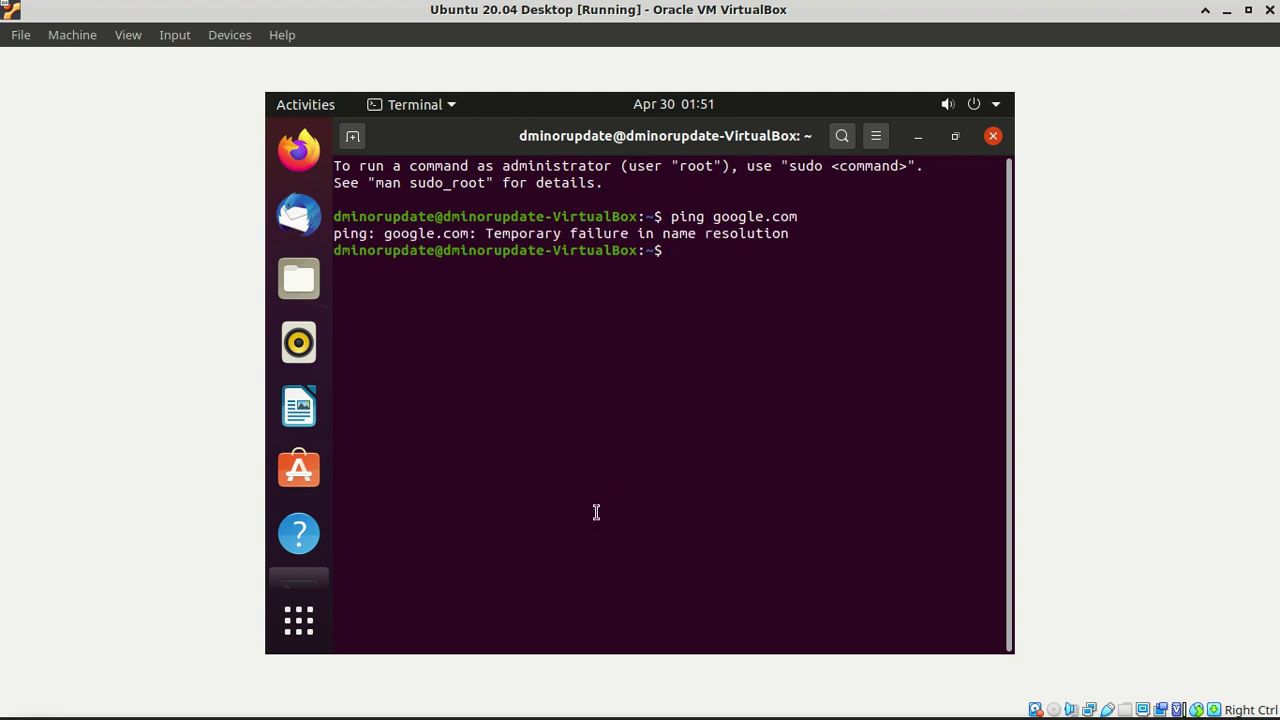
- Close the current terminal and restart the Ubuntu virtual machine by running reboot in a new terminal
{"action": "mouse_move", "coordinate": [1177, 710]}
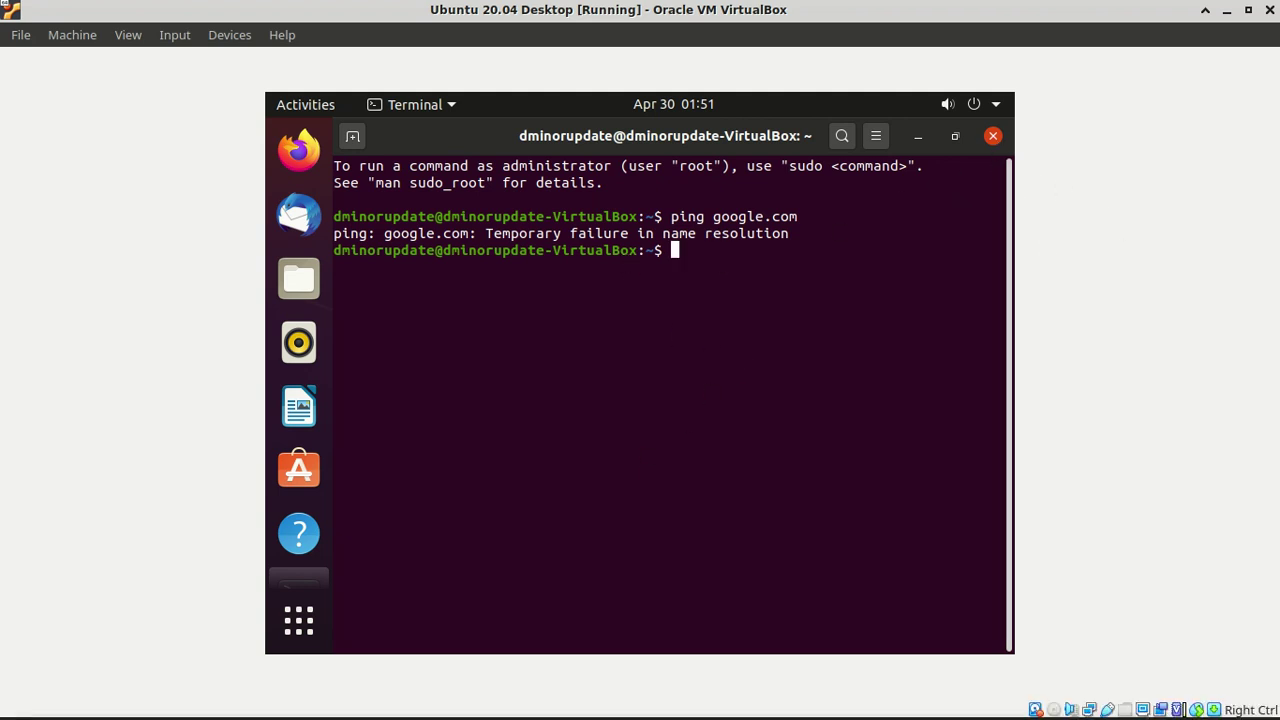
{"action": "left_click", "coordinate": [992, 137]}
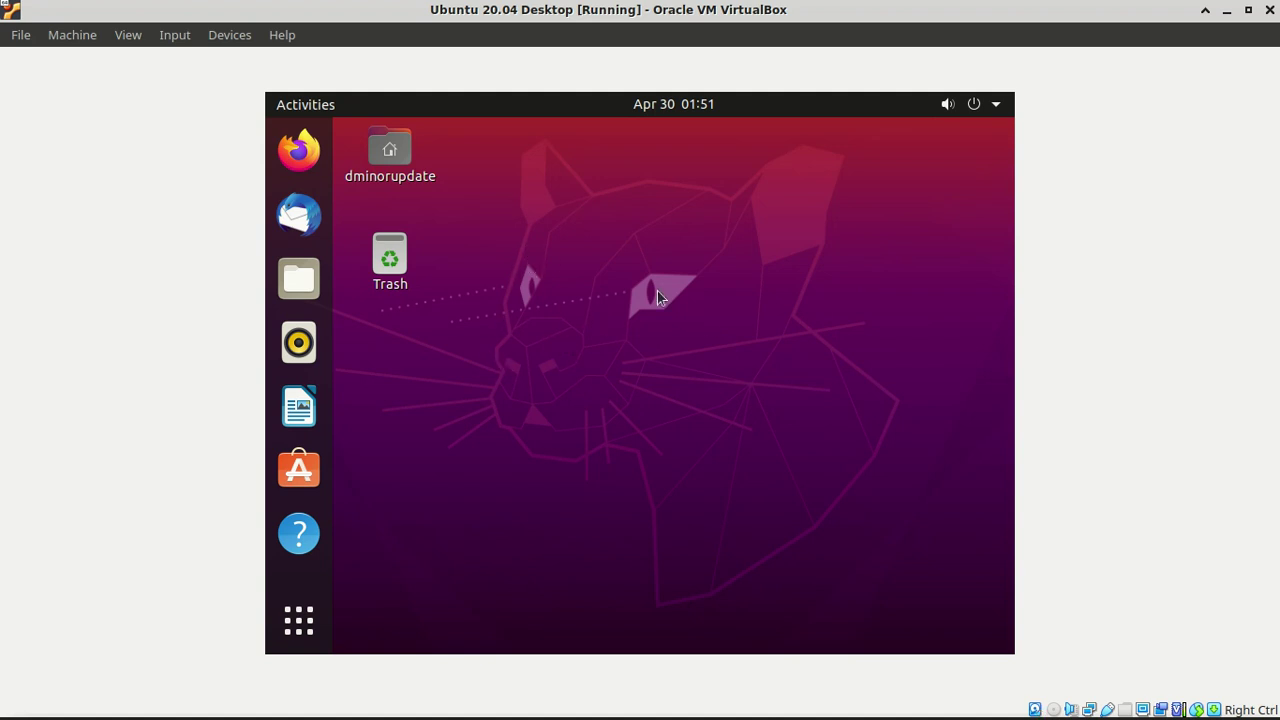
{"action": "key", "text": "ctrl+alt+t"}
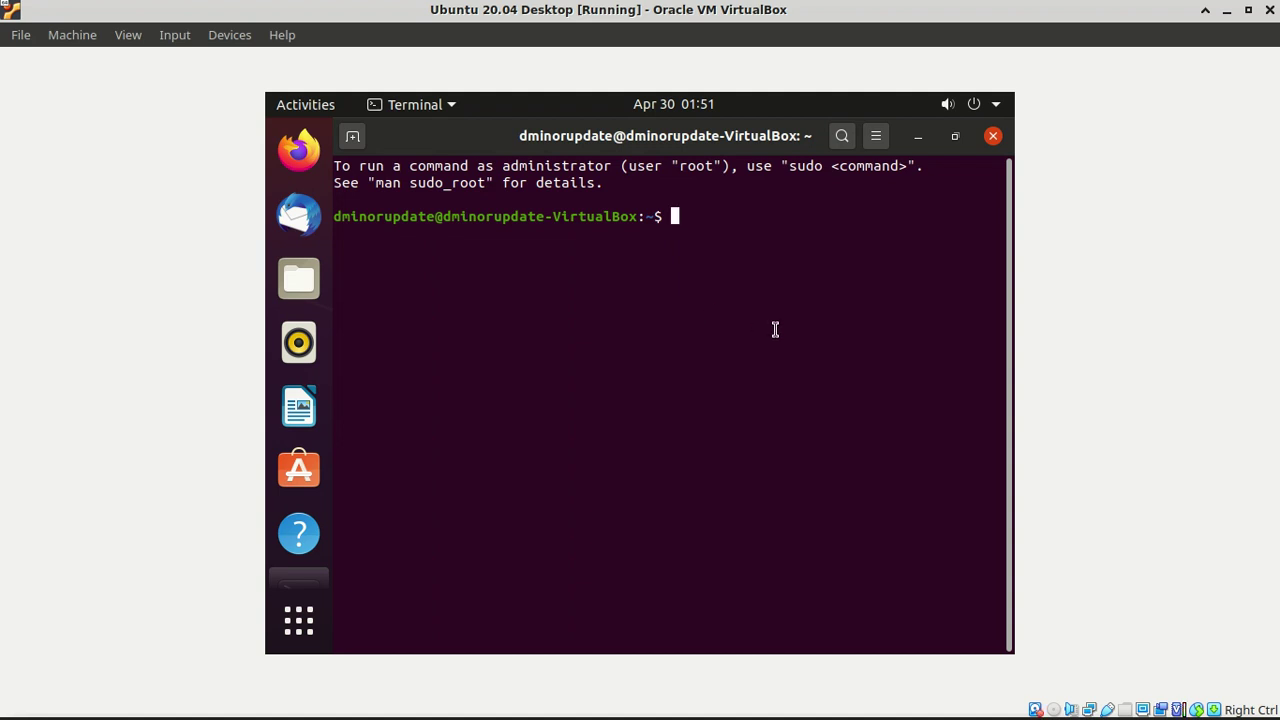
{"action": "type", "text": "reboot"}
{"action": "key", "text": "Return"}
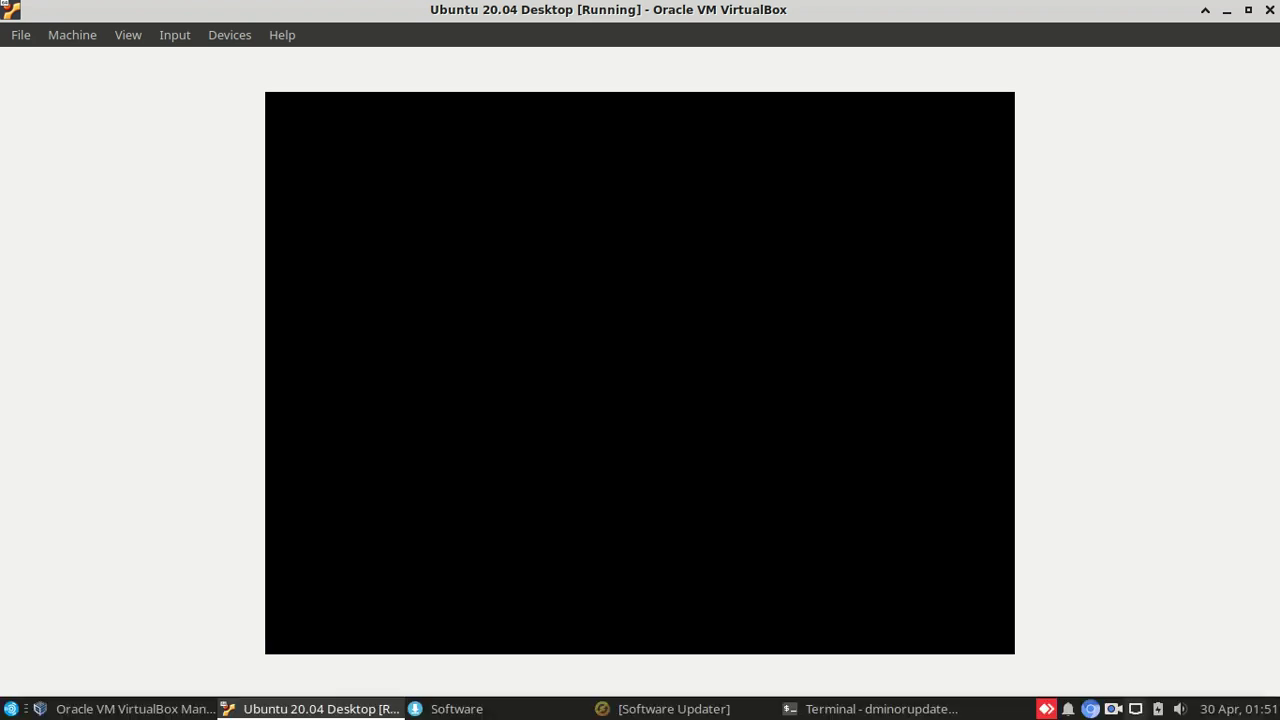
{"action": "left_click", "coordinate": [1112, 709]}
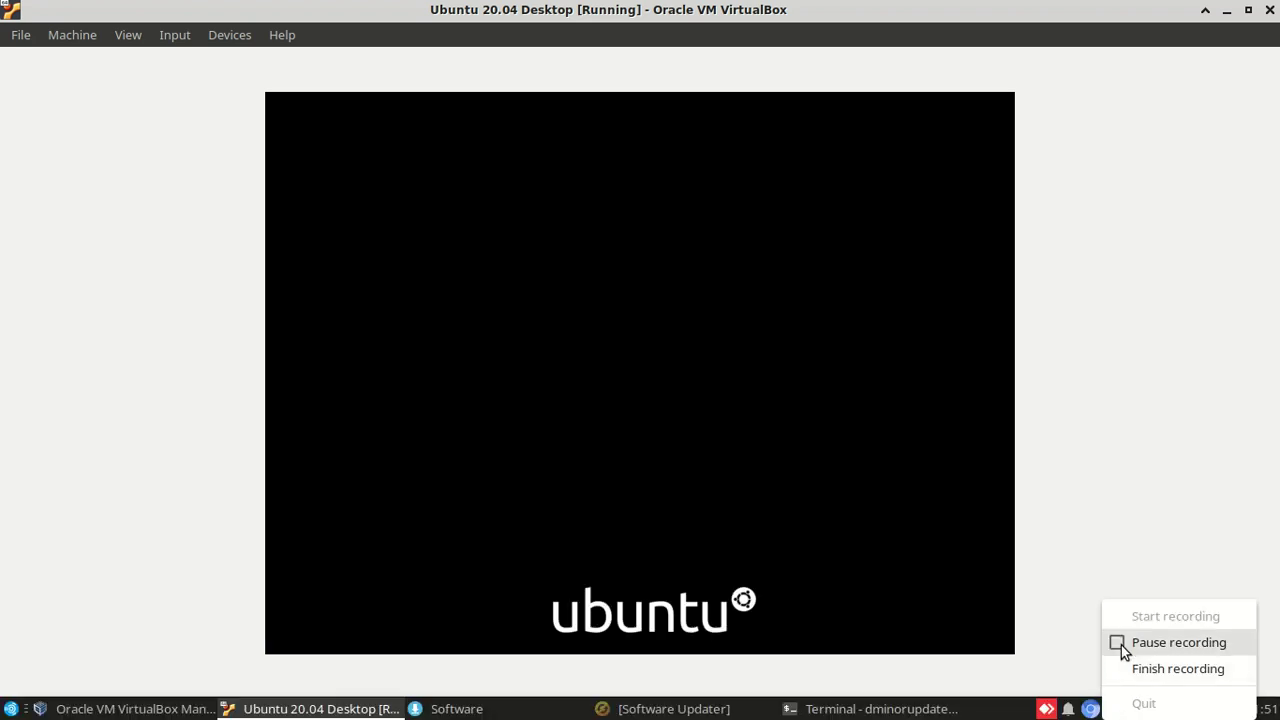
{"action": "left_click", "coordinate": [1121, 645]}
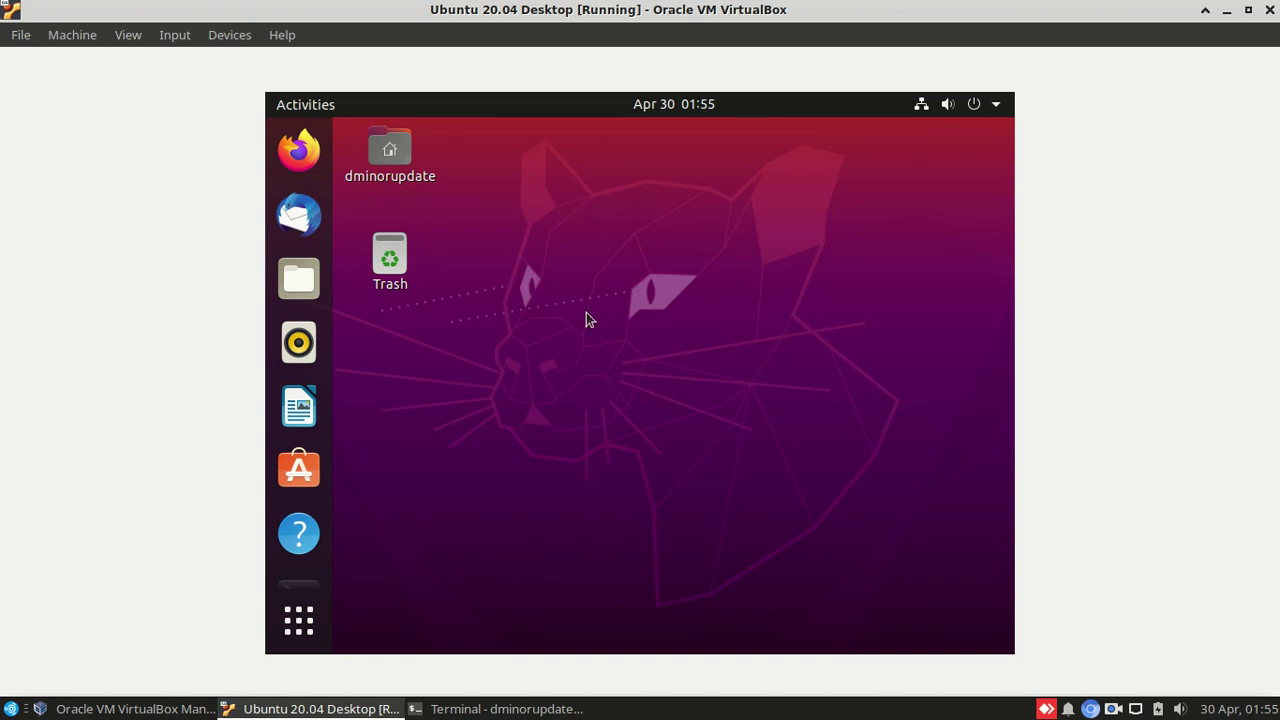
- Try to launch Firefox in the virtual machine, and query the network interfaces by running ifconfig in a new terminal
{"action": "left_click", "coordinate": [299, 152]}
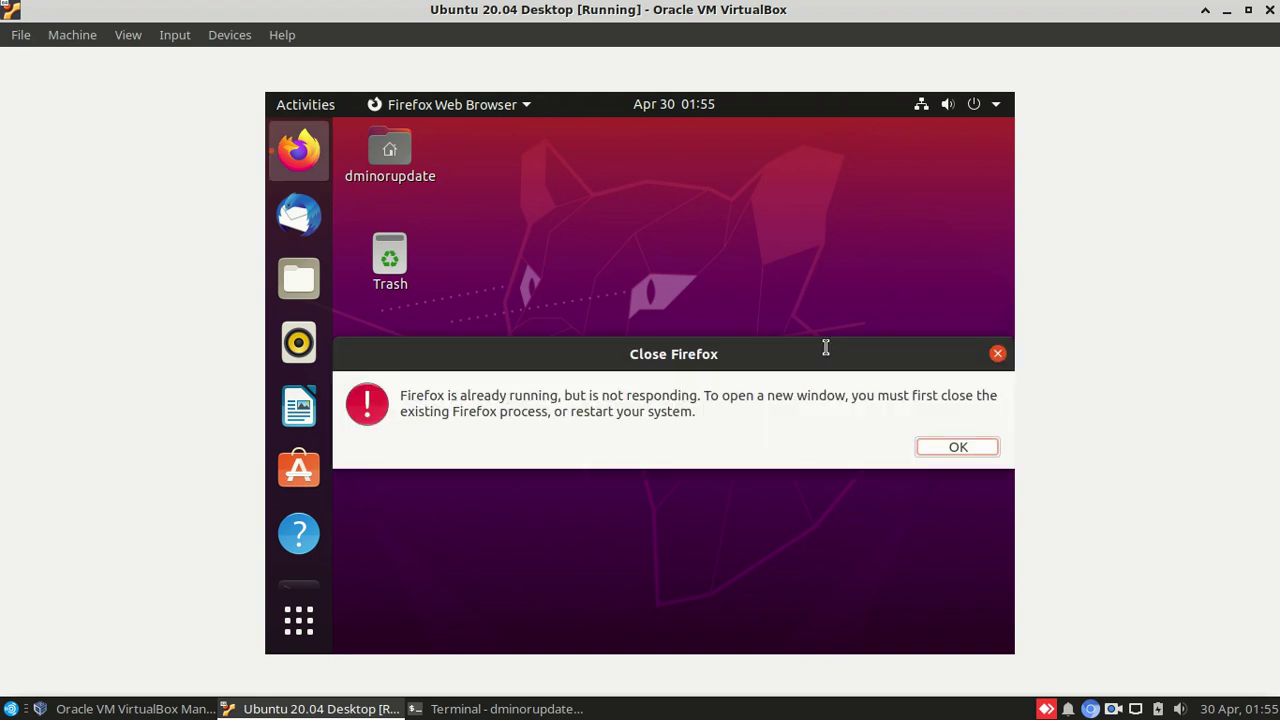
{"action": "key", "text": "ctrl+alt+t"}
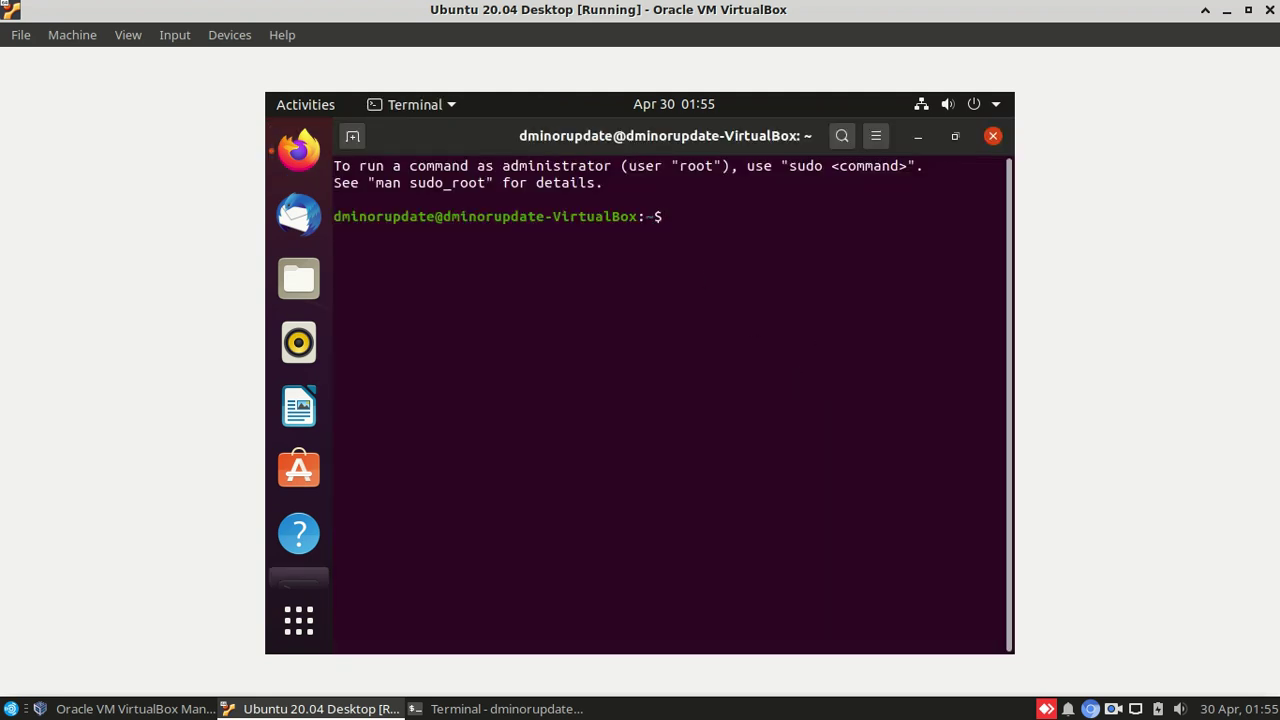
{"action": "type", "text": "ifcon"}
{"action": "type", "text": "f"}
{"action": "type", "text": "if"}
{"action": "key", "text": "Return"}
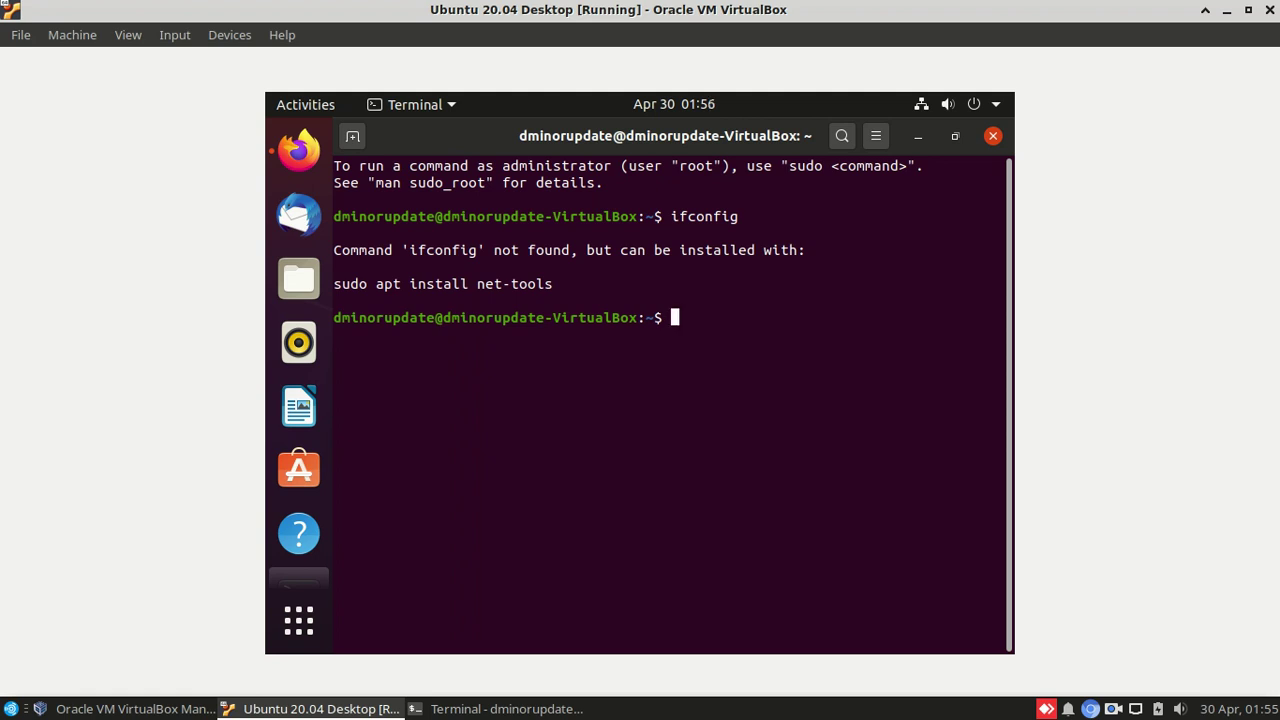
- Install the net-tools package with sudo apt install net-tools, authenticating with the account password
{"action": "type", "text": "sudo apt in"}
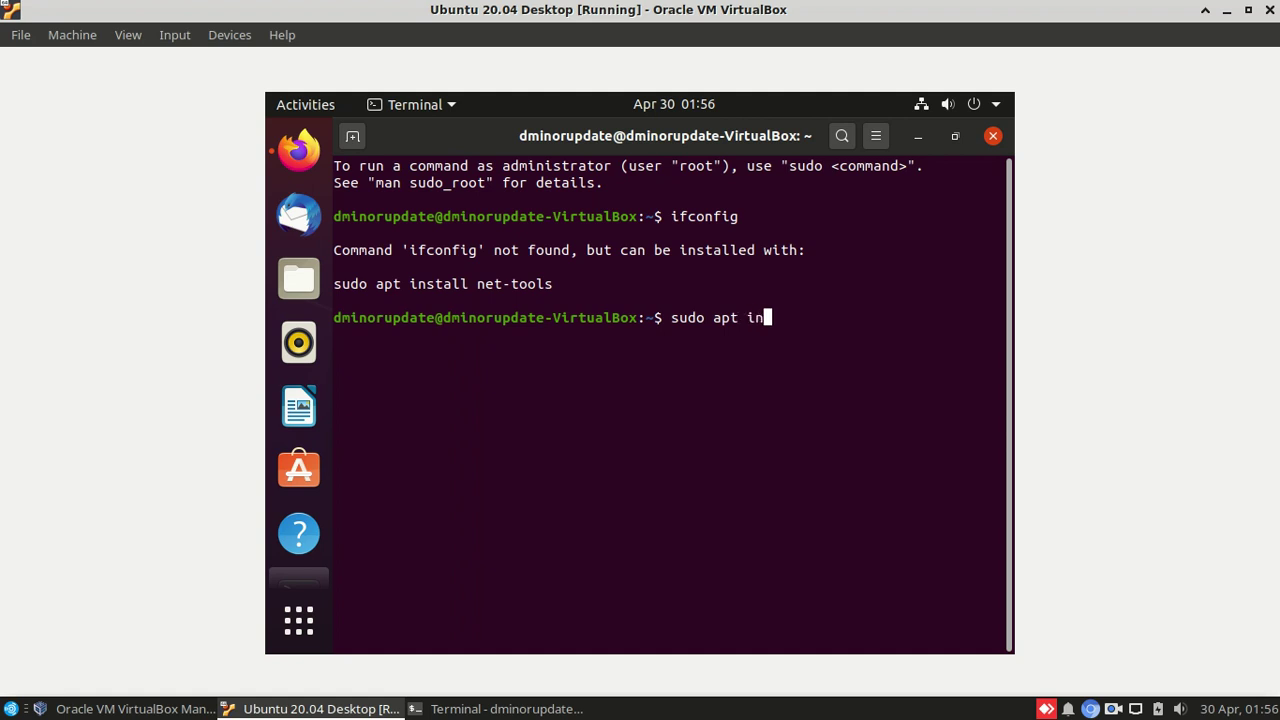
{"action": "type", "text": "stall net-tpp"}
{"action": "key", "text": "BackSpace"}
{"action": "key", "text": "BackSpace"}
{"action": "type", "text": "o"}
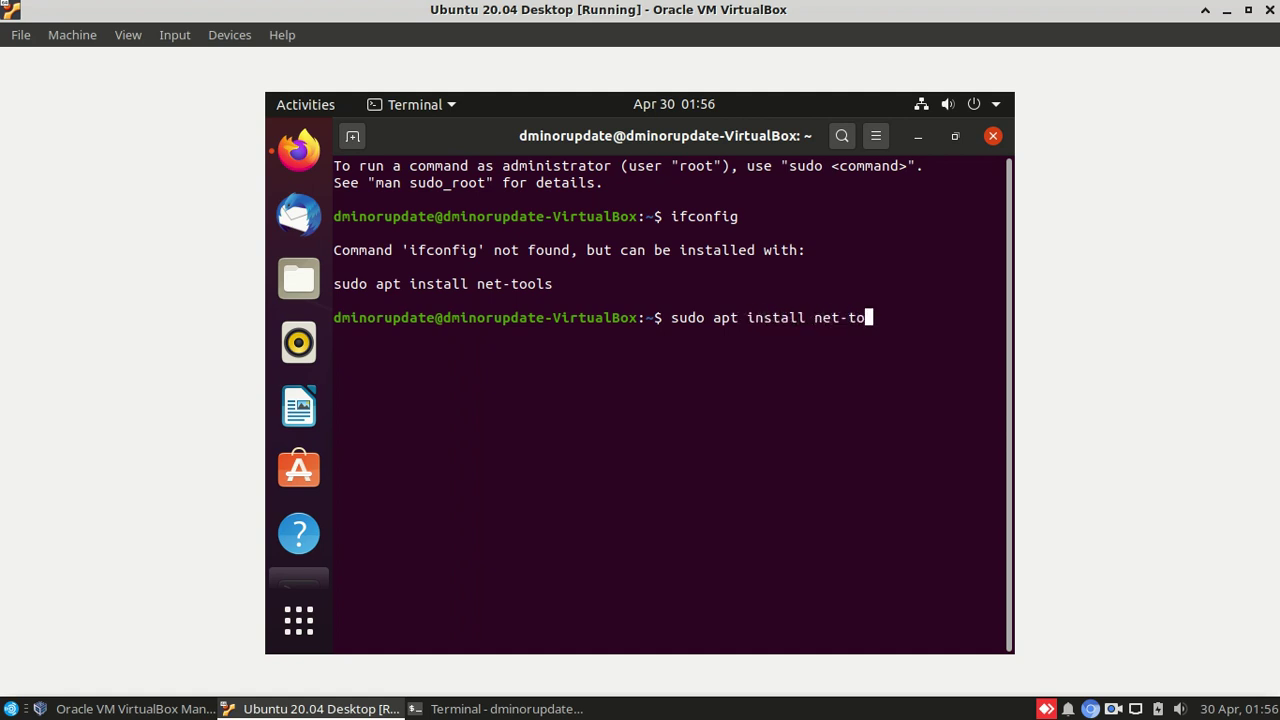
{"action": "type", "text": "ols"}
{"action": "key", "text": "Return"}
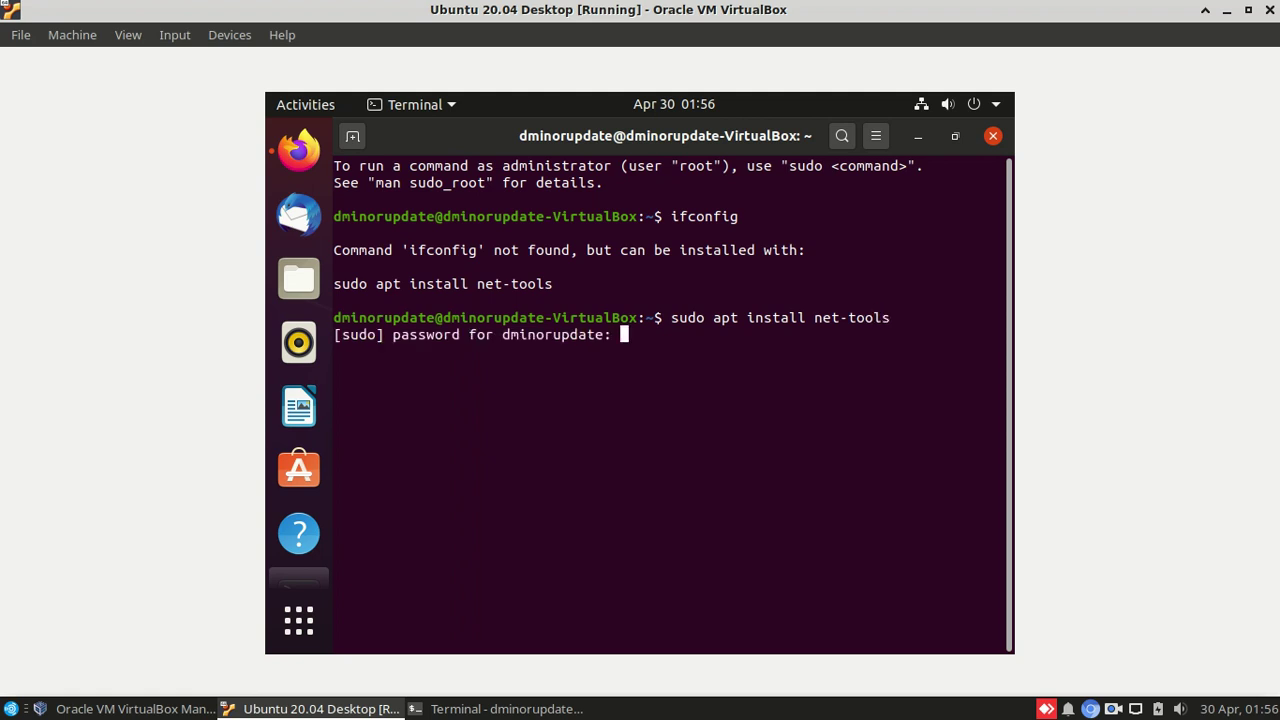
{"action": "key", "text": "Return"}
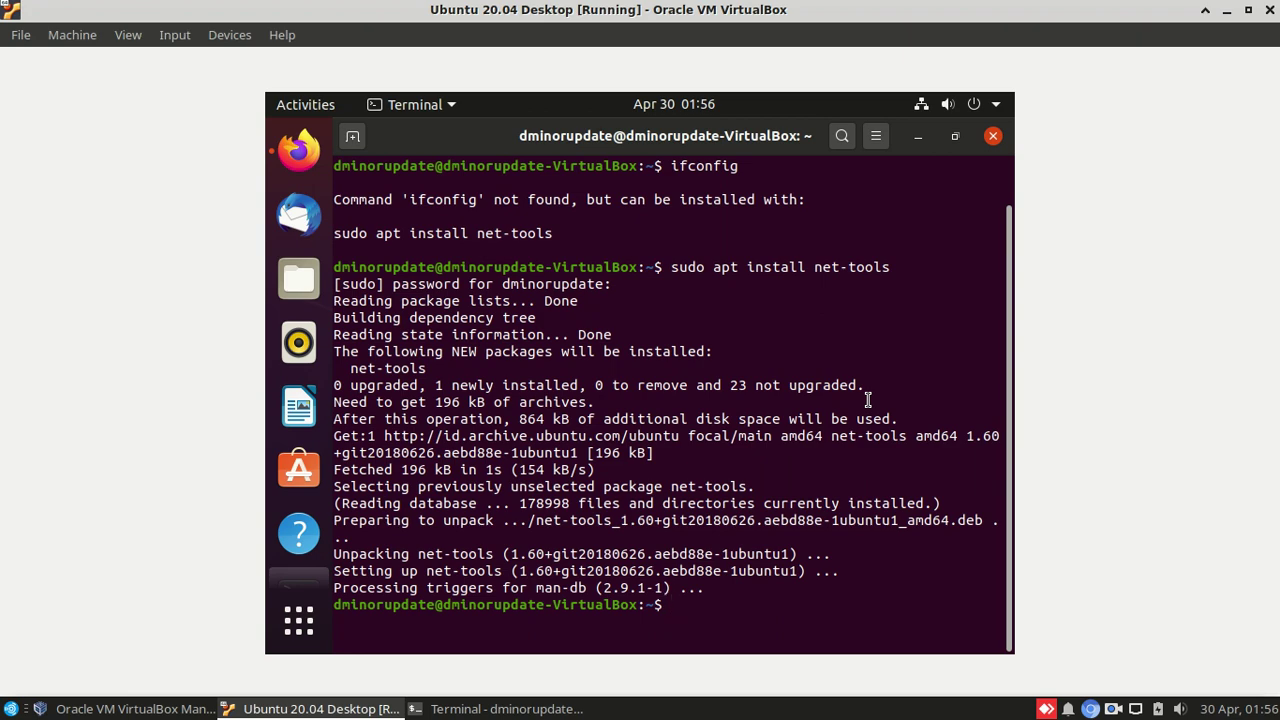
- Run ifconfig and highlight the inet address of the enp0s3 interface in the output
{"action": "type", "text": "ifconfig"}
{"action": "key", "text": "Return"}
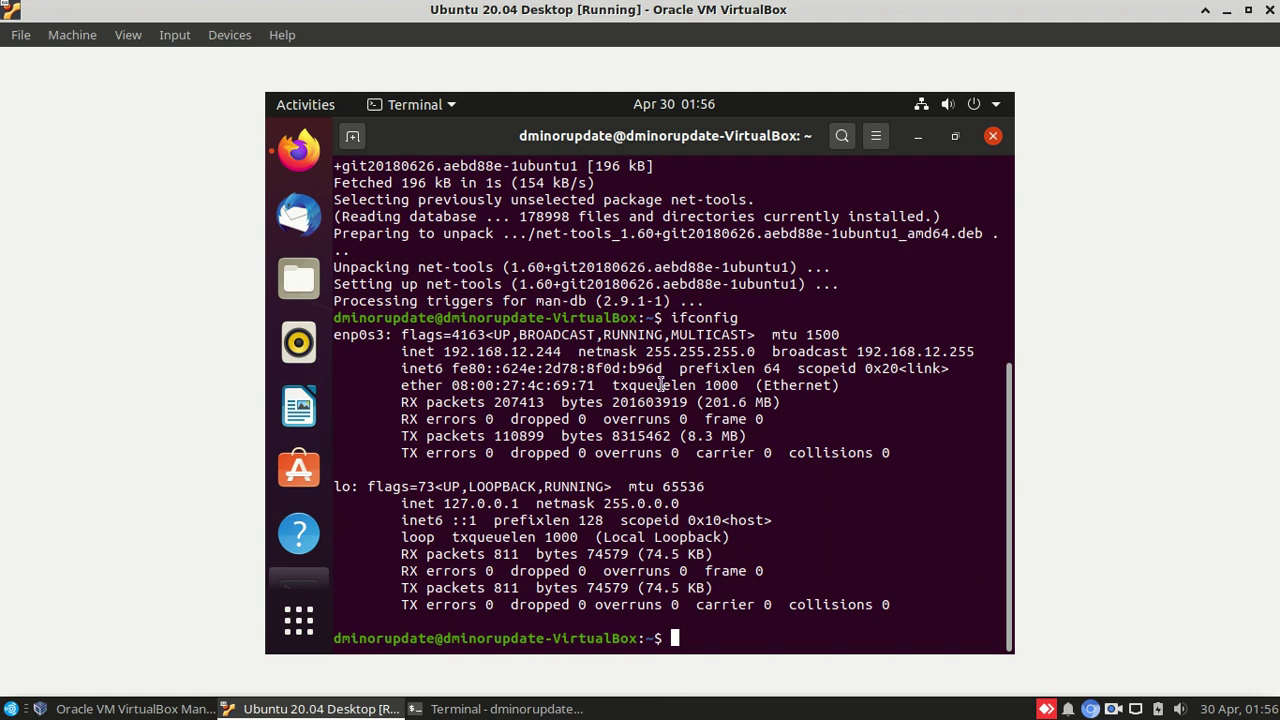
{"action": "left_click_drag", "start_coordinate": [565, 351], "coordinate": [443, 351]}
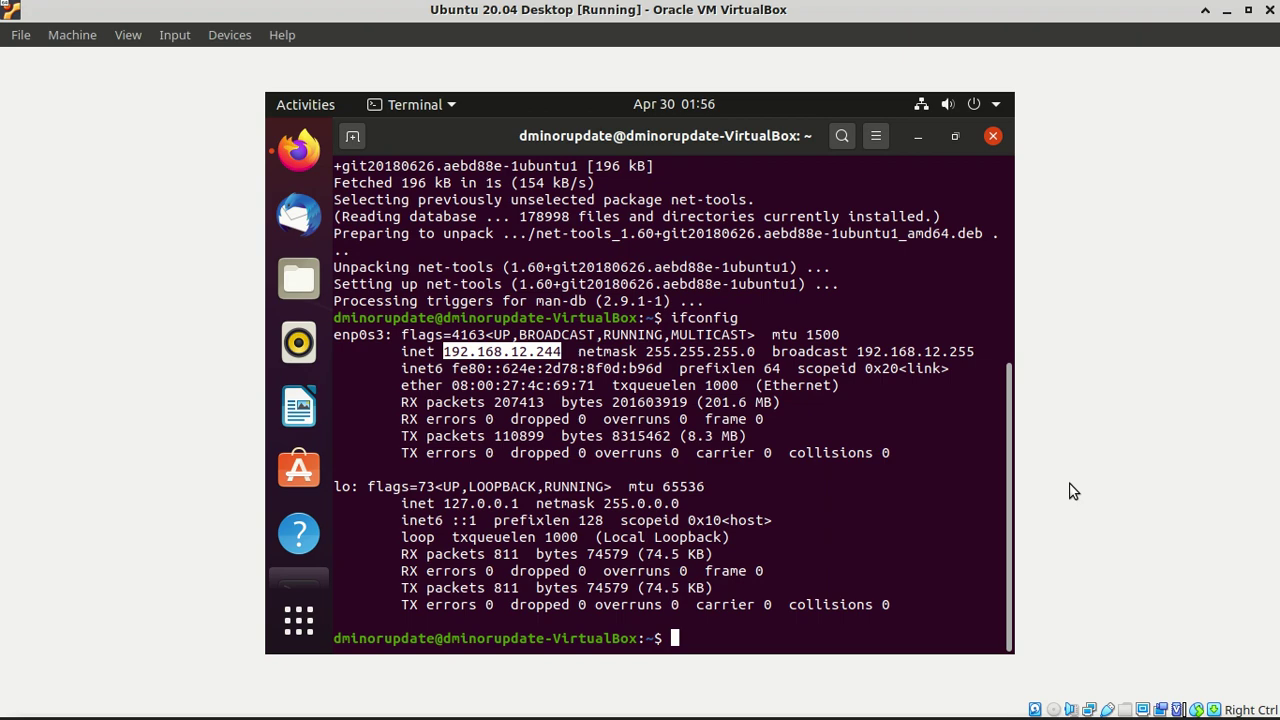
- Switch to the host's terminal, place it beside the guest's output, and ping the virtual machine at 192.168.12.244
{"action": "mouse_move", "coordinate": [430, 712]}
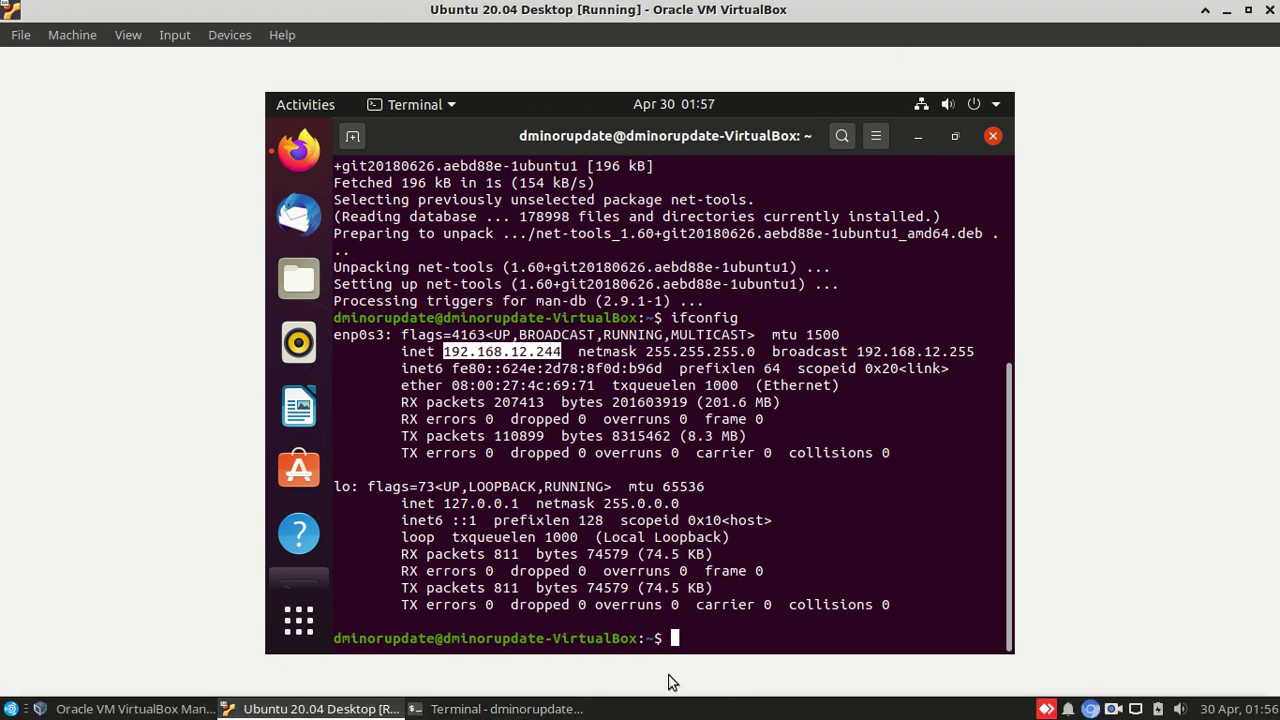
{"action": "left_click", "coordinate": [502, 710]}
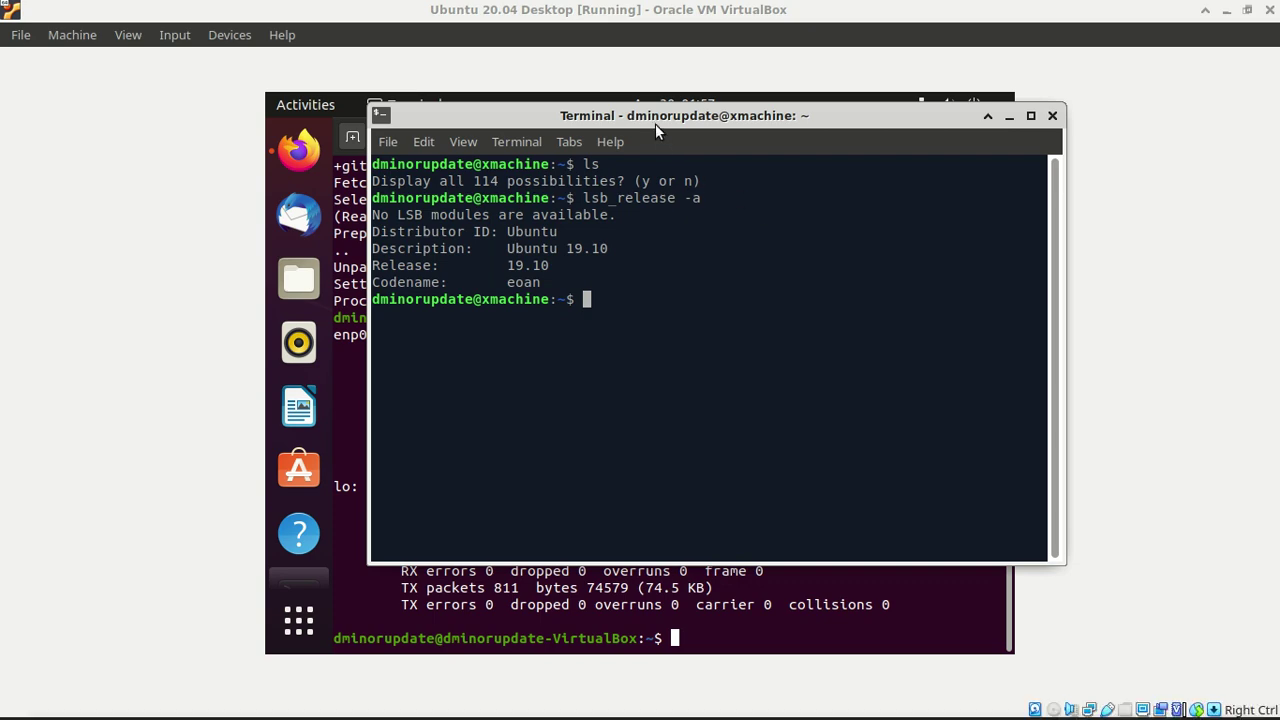
{"action": "left_click_drag", "start_coordinate": [655, 124], "coordinate": [1095, 238]}
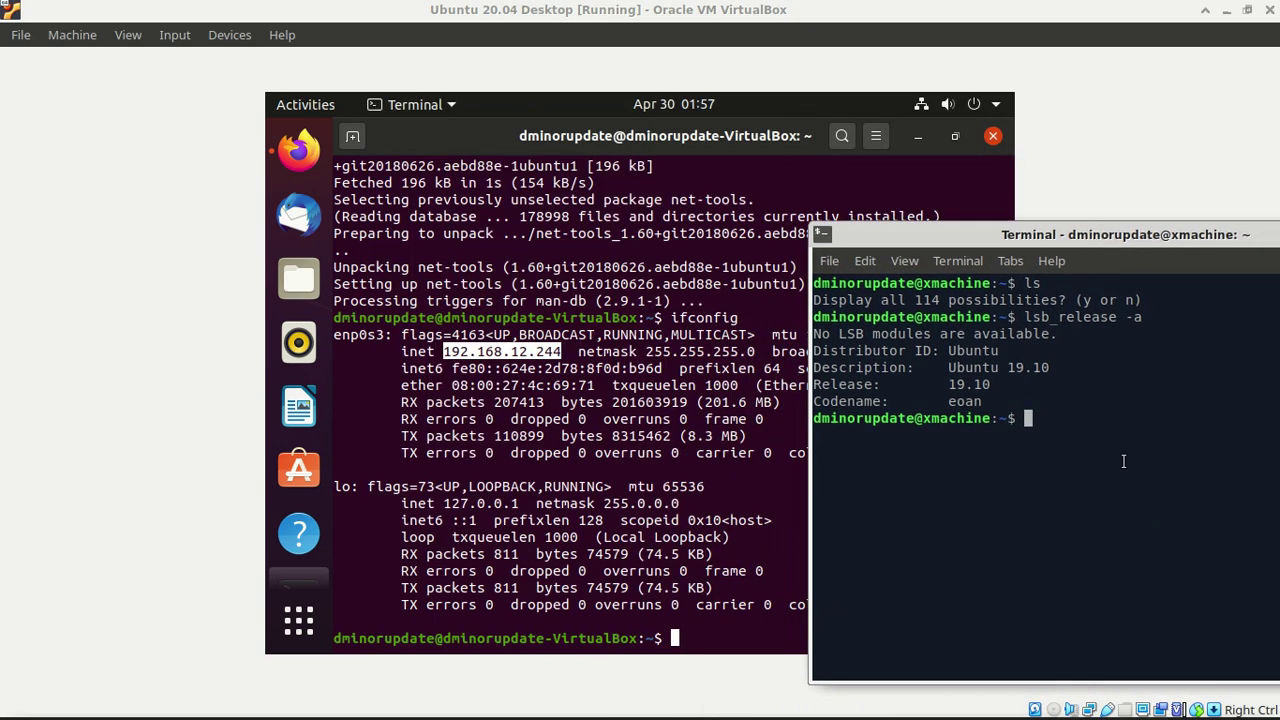
{"action": "type", "text": "ping 192.168.12."}
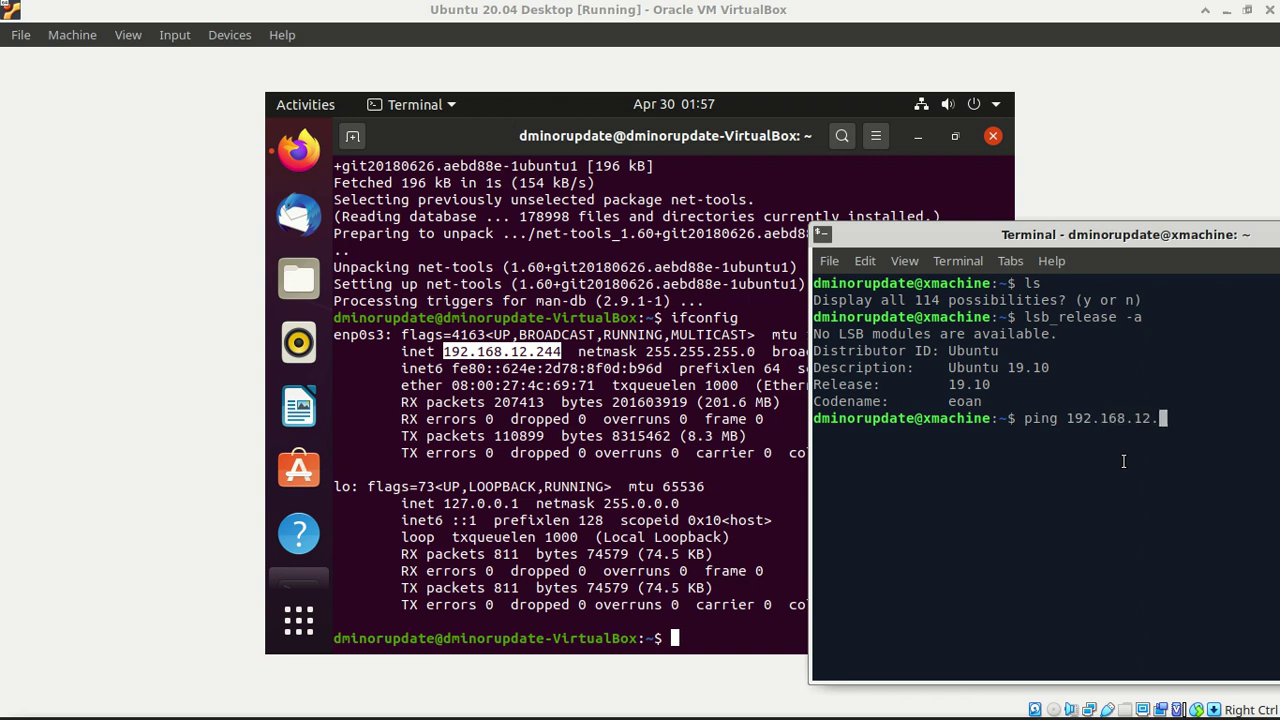
{"action": "type", "text": "244"}
{"action": "key", "text": "Return"}
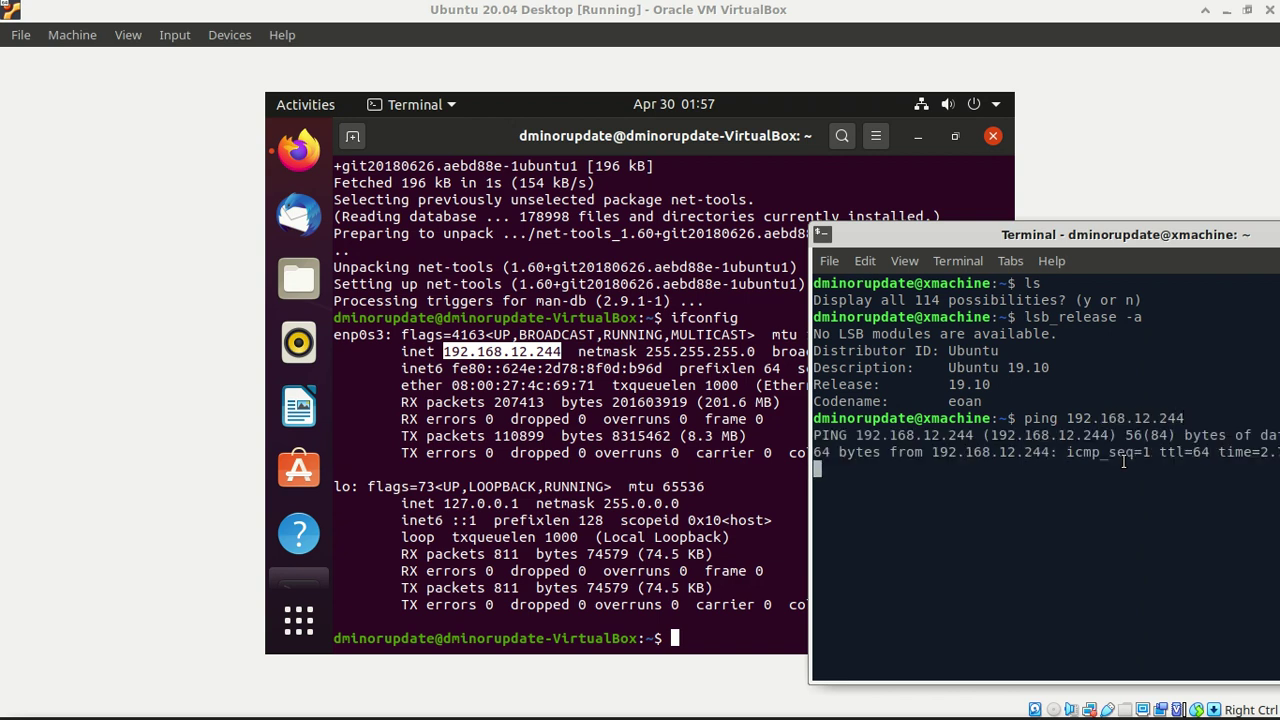
{"action": "left_click_drag", "start_coordinate": [1059, 232], "coordinate": [667, 241]}
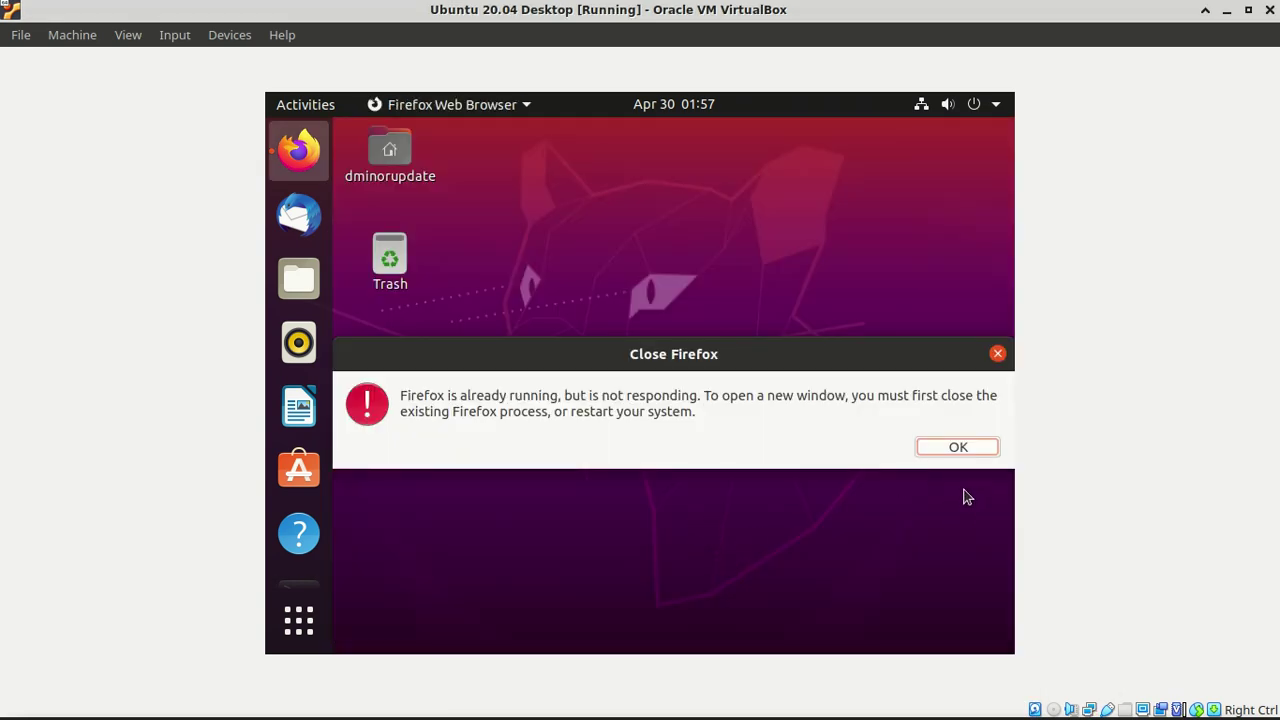
- Dismiss the Close Firefox message in the virtual machine, relaunch Firefox and show the address bar's site suggestions
{"action": "left_click", "coordinate": [962, 448]}
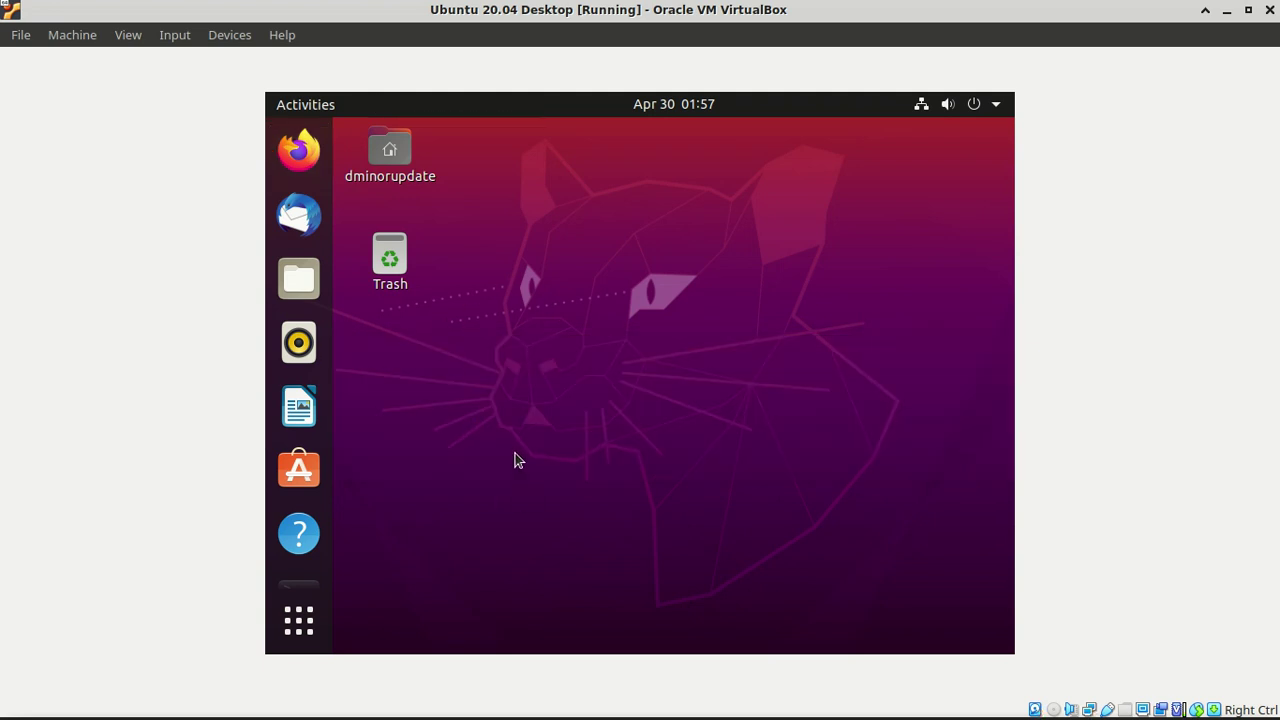
{"action": "left_click", "coordinate": [298, 150]}
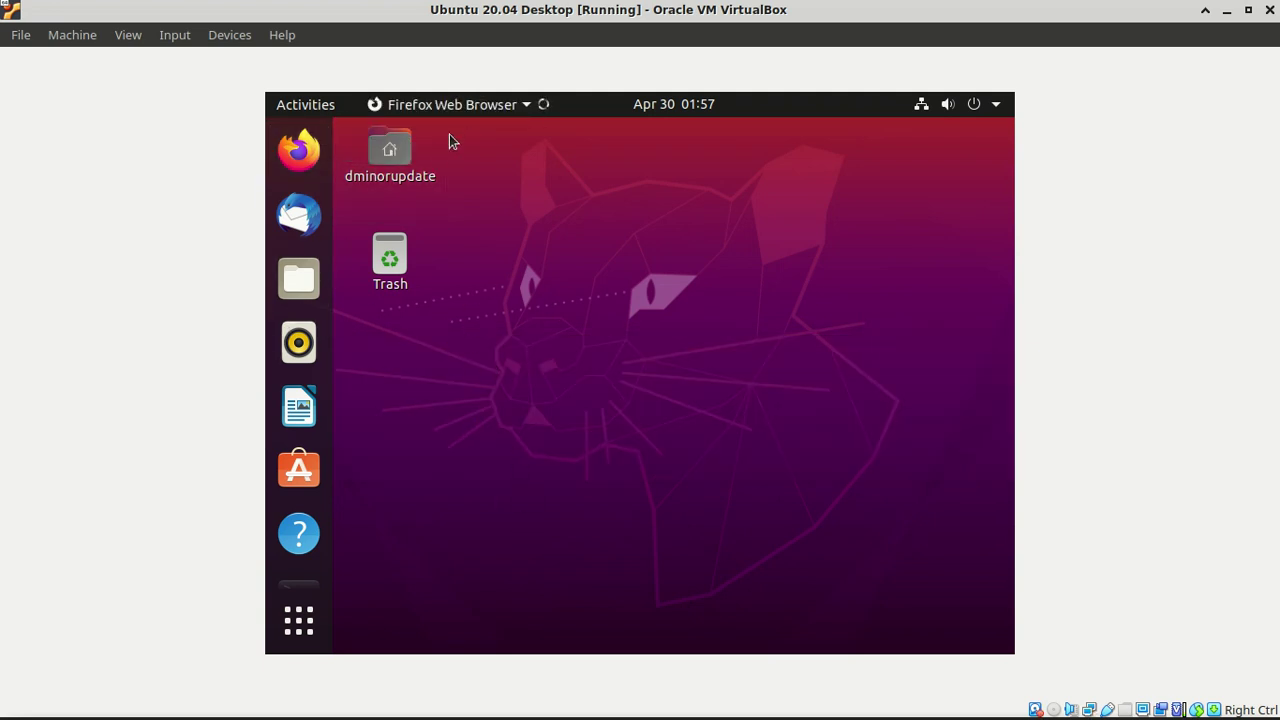
{"action": "left_click", "coordinate": [518, 105]}
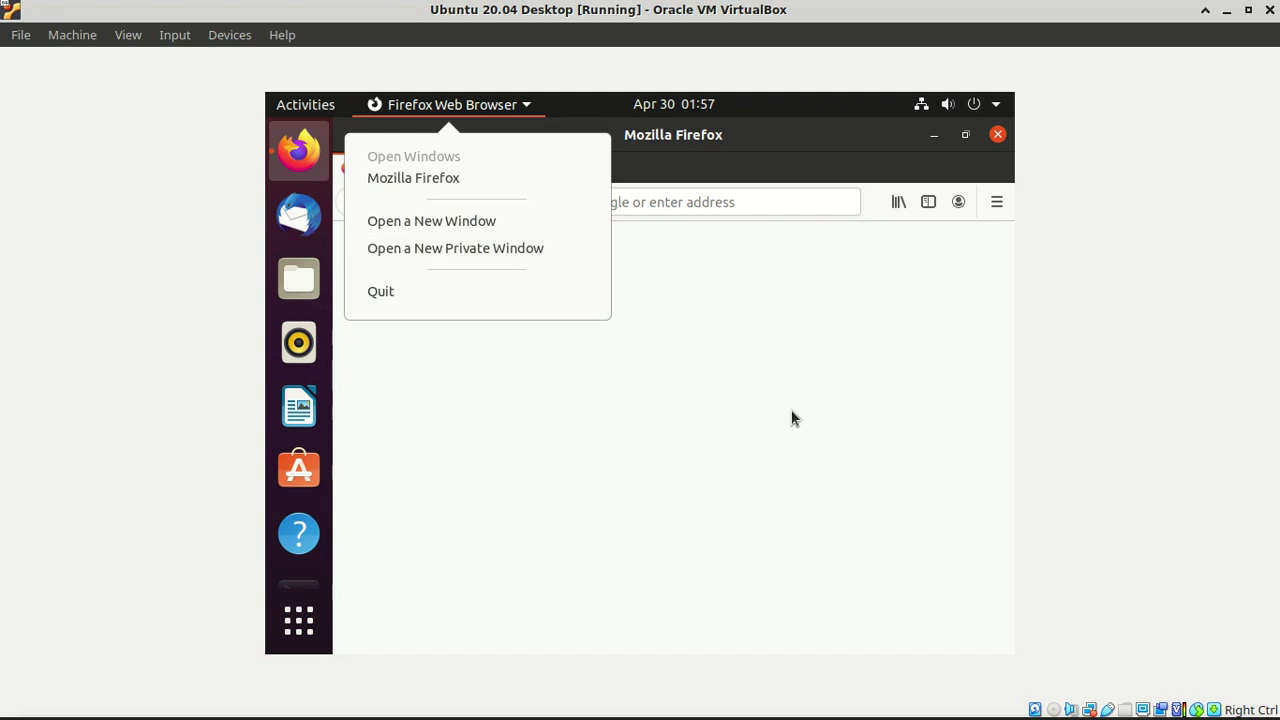
{"action": "left_click", "coordinate": [795, 141]}
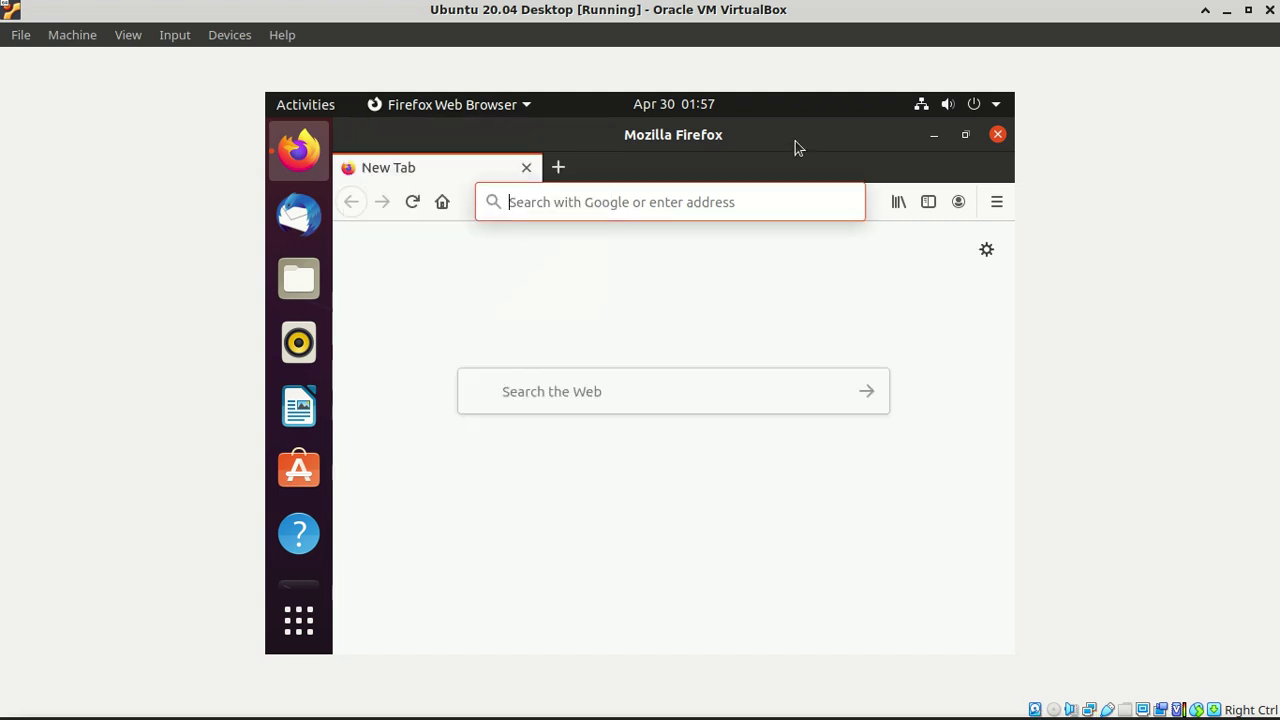
{"action": "left_click", "coordinate": [685, 200]}
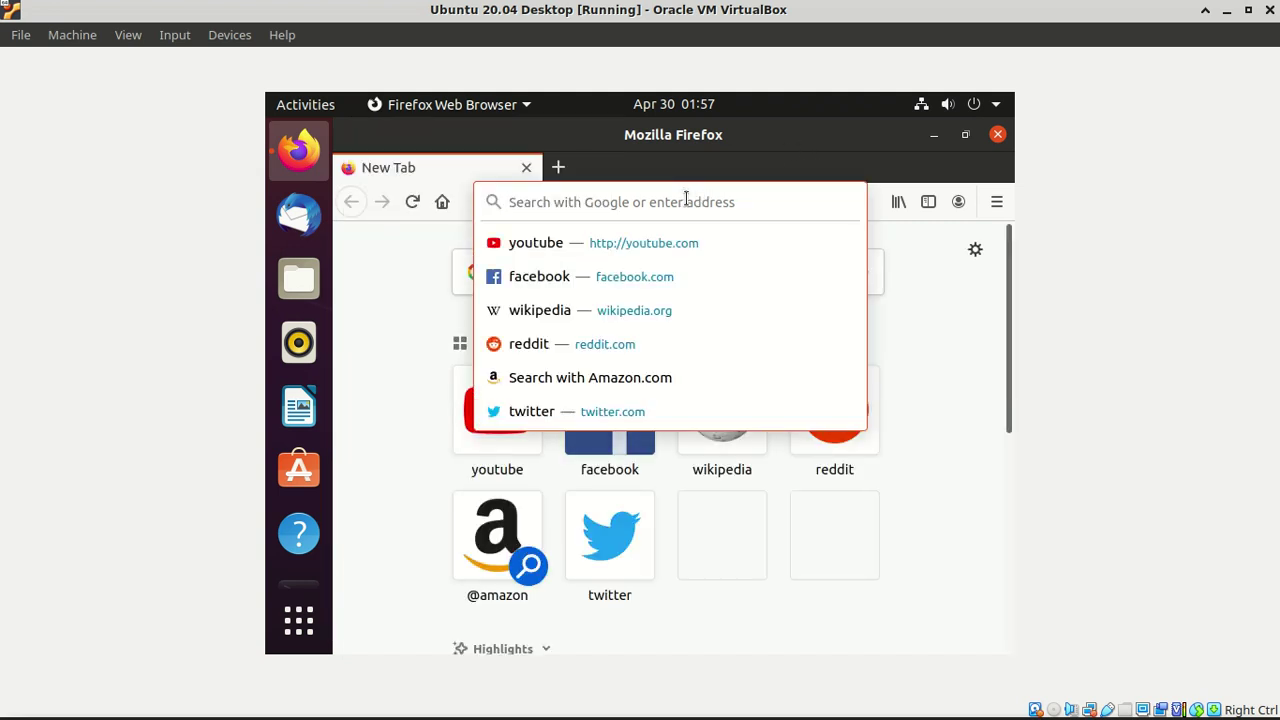
- Minimize the virtual machine, the host terminal running the ping, and the VirtualBox Manager to reveal the host desktop
{"action": "left_click", "coordinate": [1227, 11]}
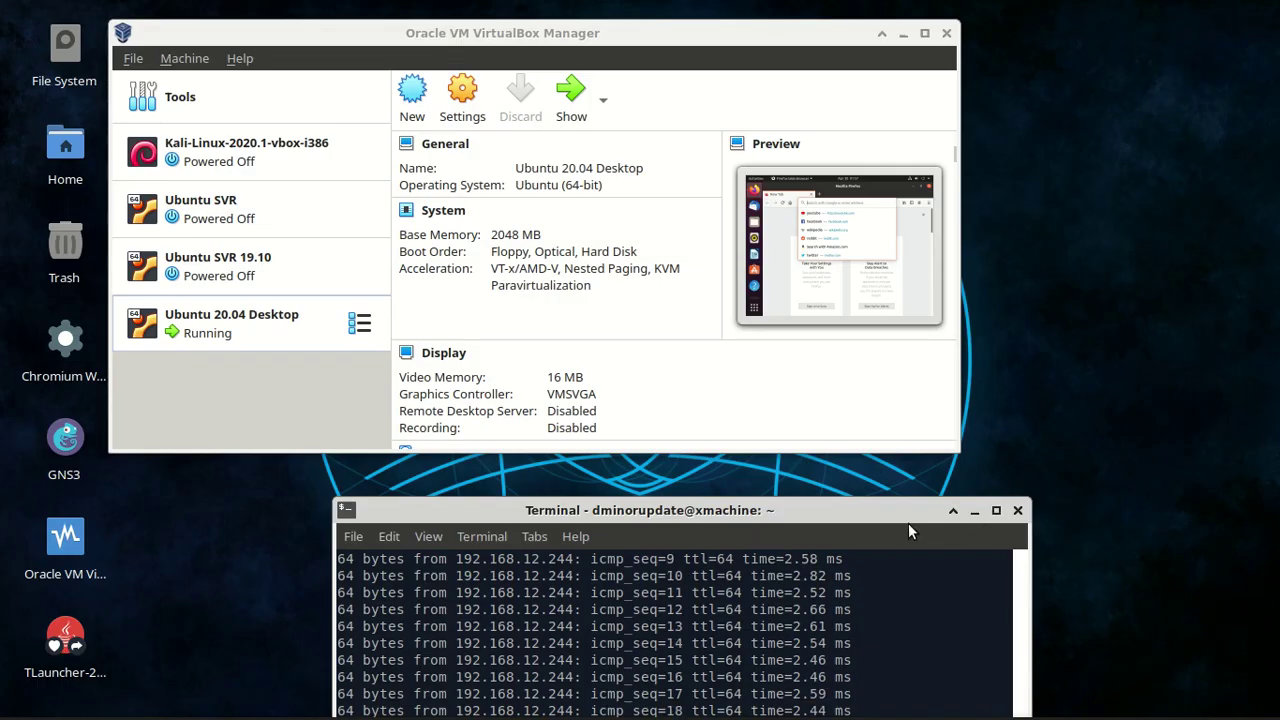
{"action": "left_click_drag", "start_coordinate": [847, 516], "coordinate": [979, 138]}
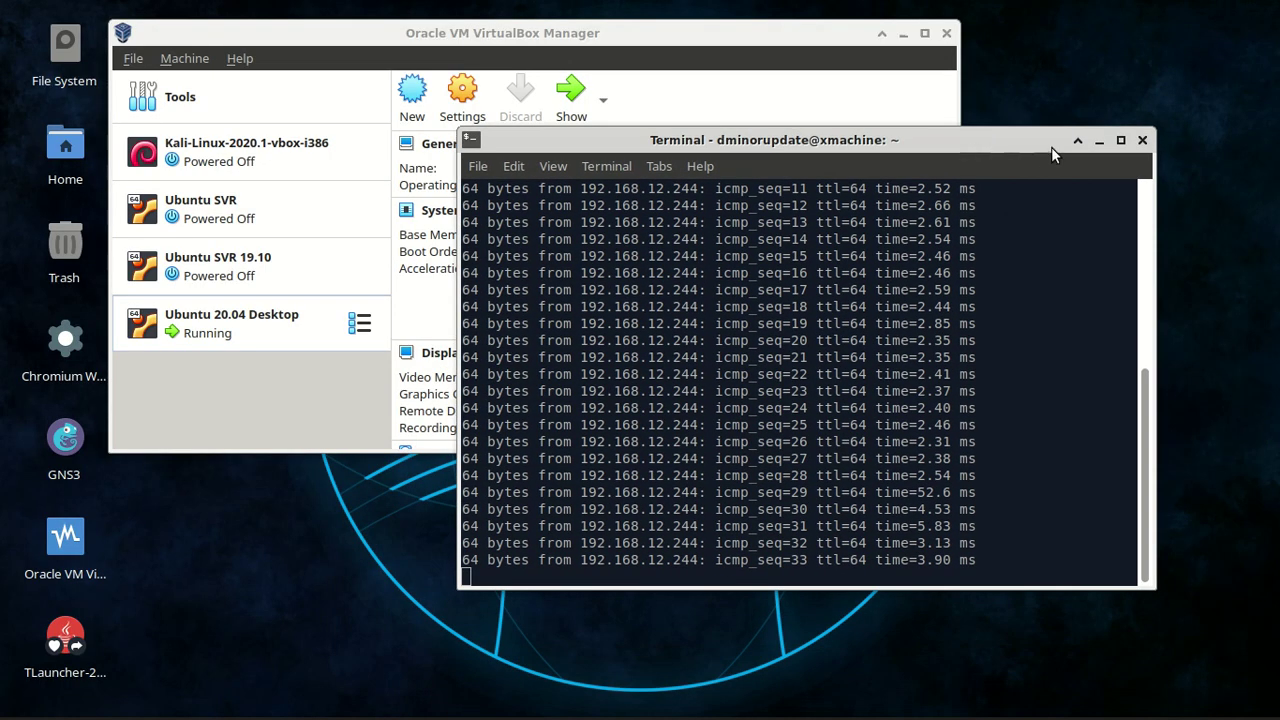
{"action": "left_click", "coordinate": [1106, 133]}
{"action": "left_click", "coordinate": [903, 34]}
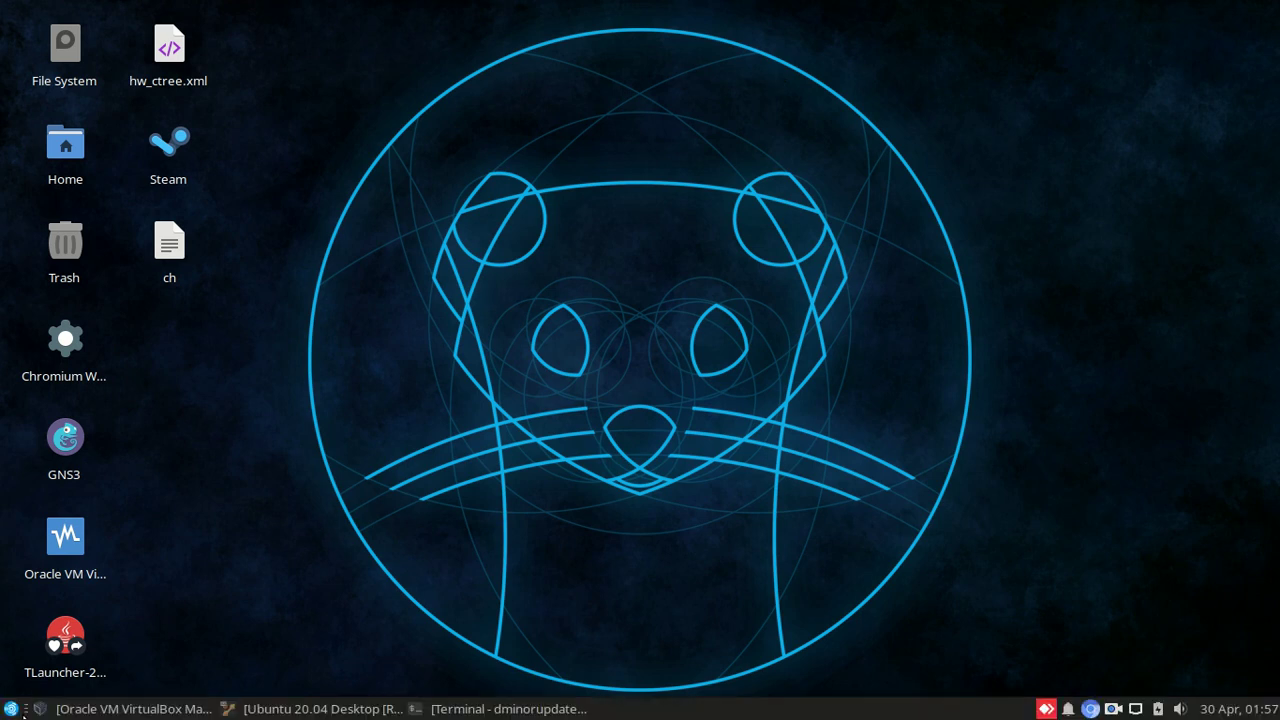
- Browse the host's application categories and list the programs under Video Production
{"action": "left_click", "coordinate": [11, 709]}
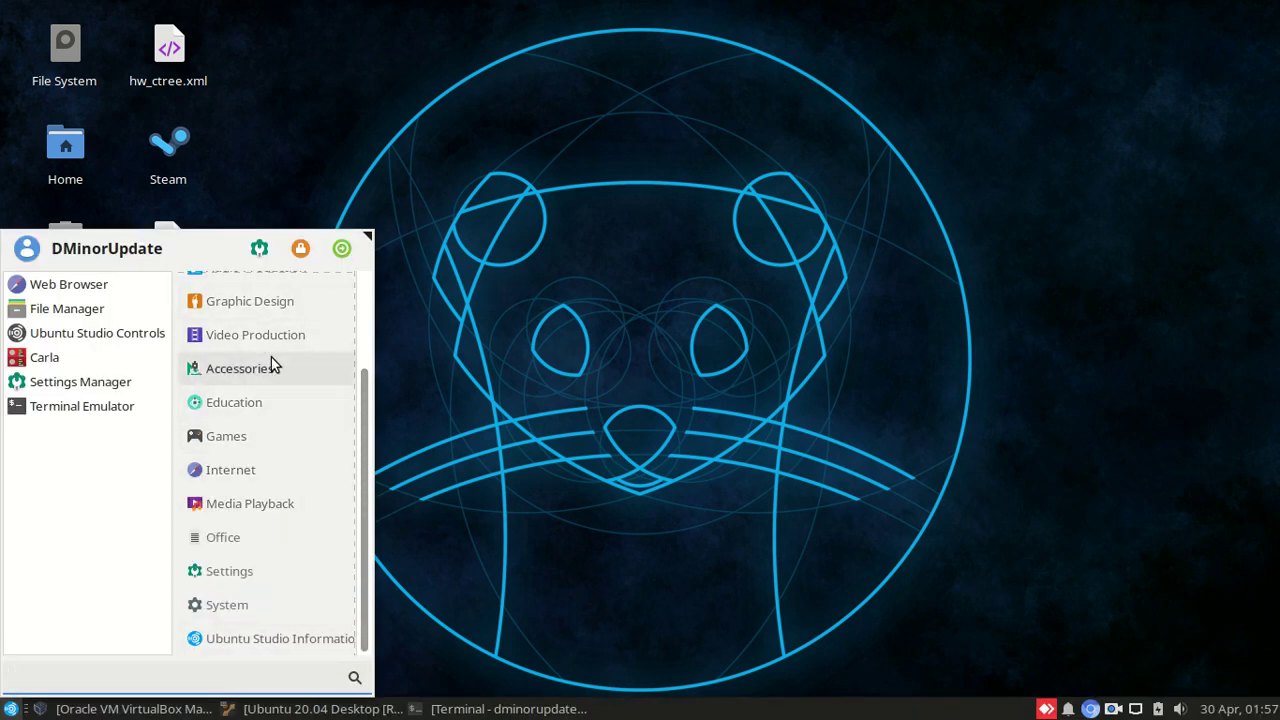
{"action": "scroll", "coordinate": [271, 352], "scroll_direction": "up", "scroll_amount": 2}
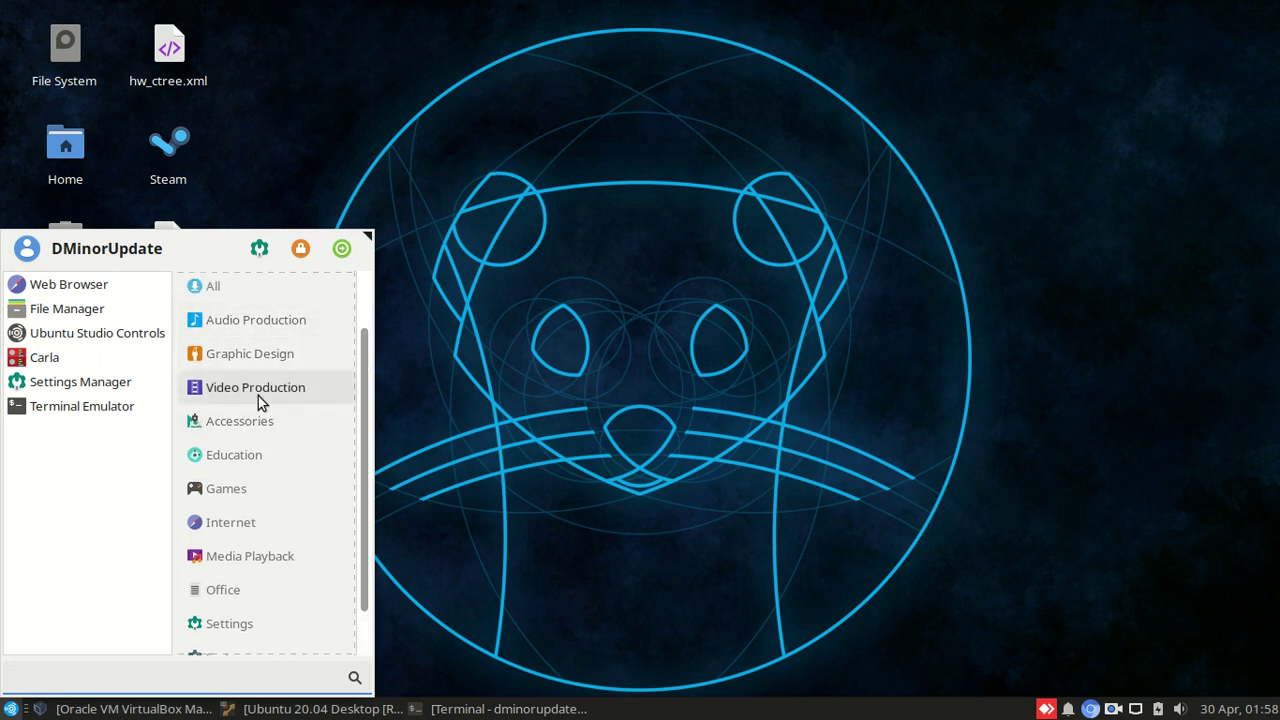
{"action": "left_click", "coordinate": [258, 398]}
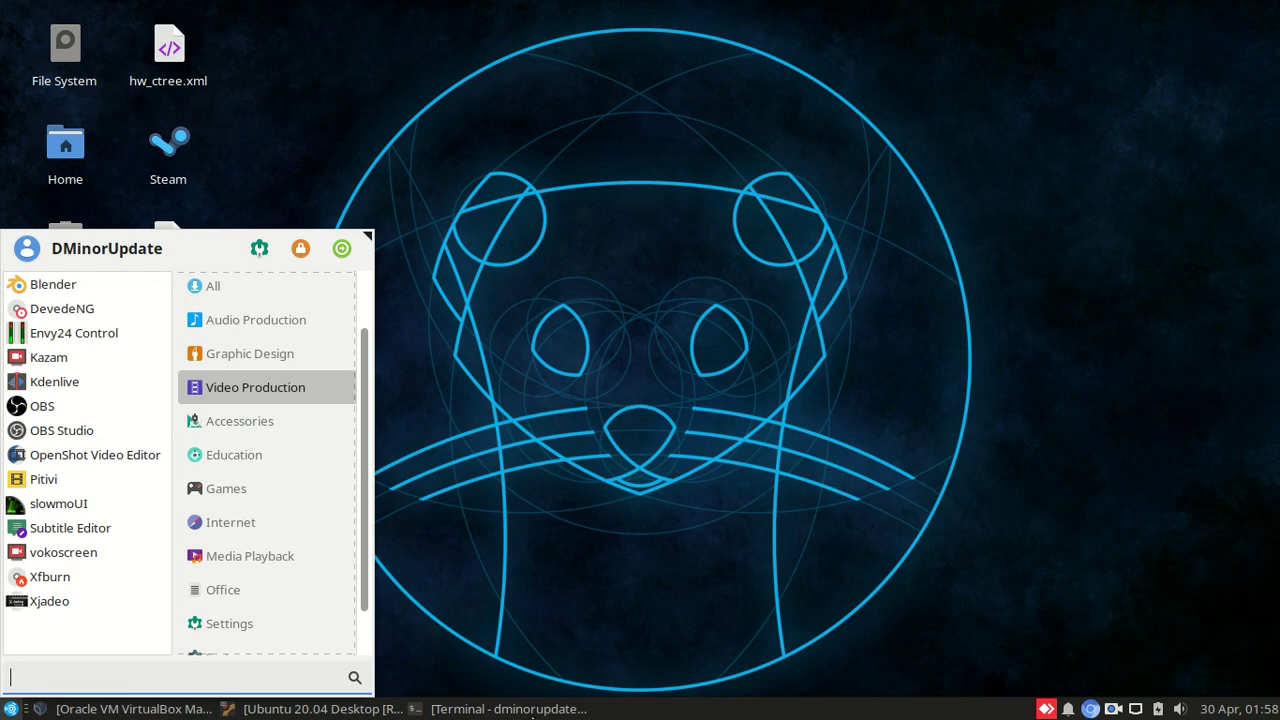
- Return to the Ubuntu 20.04 Desktop virtual machine window and close Firefox there
{"action": "left_click", "coordinate": [322, 712]}
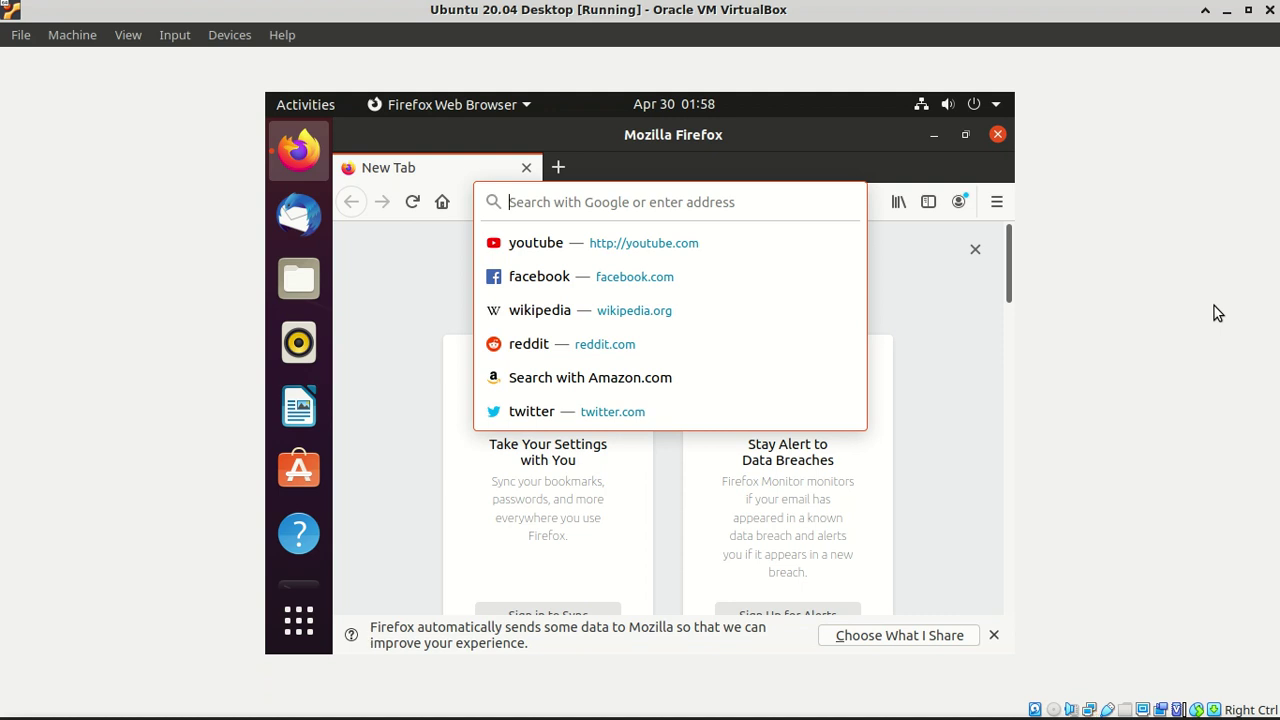
{"action": "left_click", "coordinate": [997, 134]}
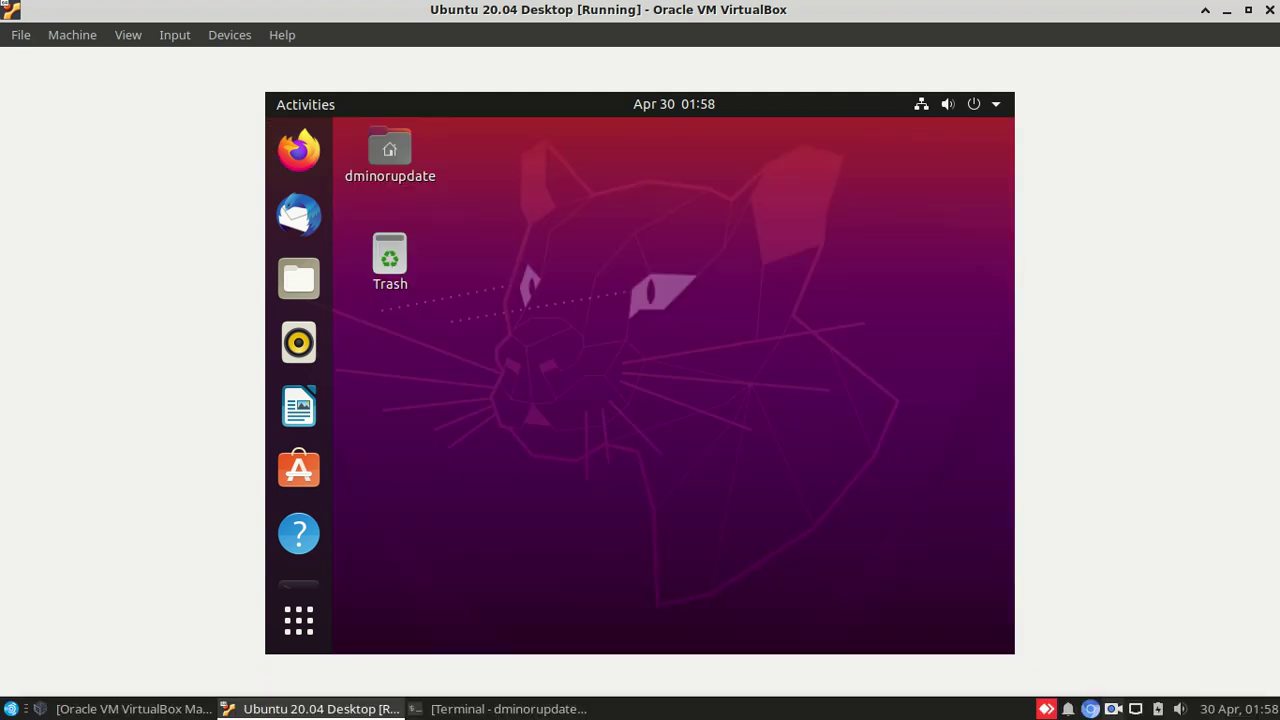